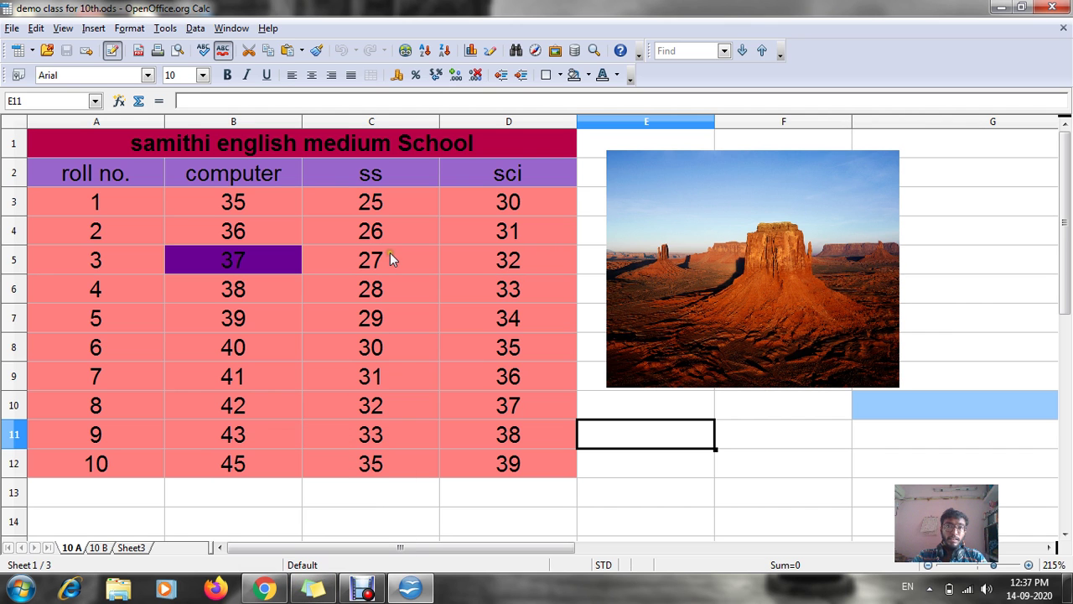
Select the desert picture beside the marks table and delete it with Backspace.
{"action": "left_click", "coordinate": [375, 203]}
{"action": "left_click", "coordinate": [133, 181]}
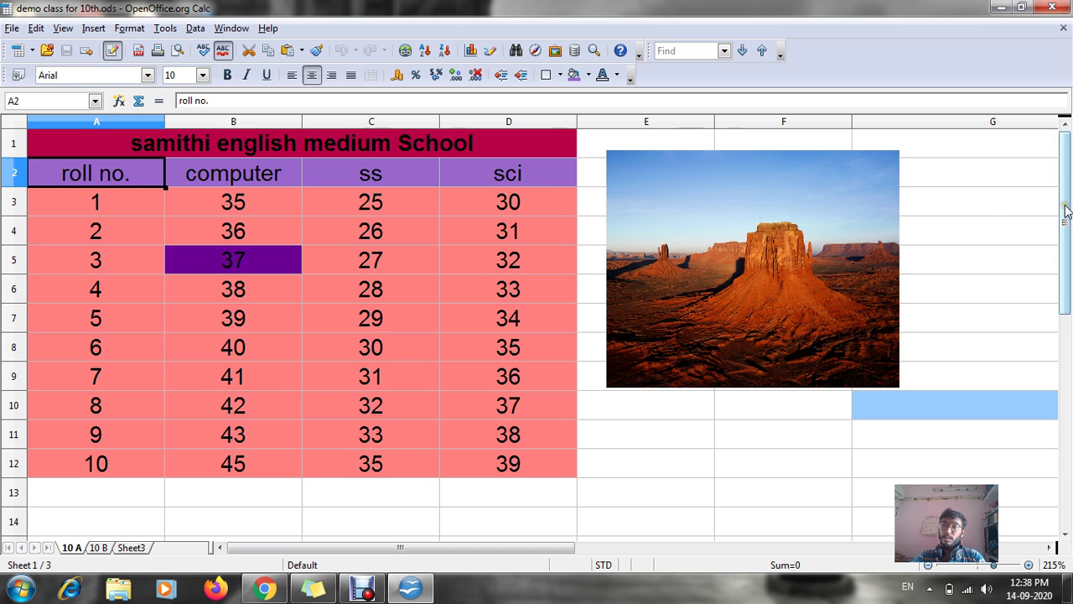
{"action": "mouse_move", "coordinate": [1069, 208]}
{"action": "left_mouse_down"}
{"action": "mouse_move", "coordinate": [1071, 265]}
{"action": "mouse_move", "coordinate": [1070, 210]}
{"action": "left_mouse_up"}
{"action": "left_click", "coordinate": [740, 280]}
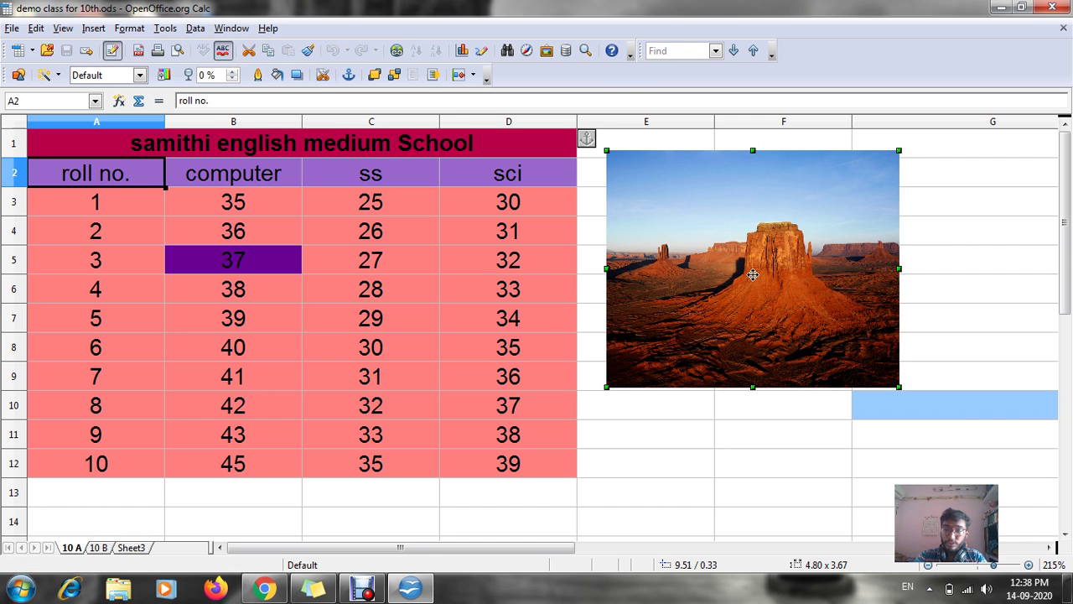
{"action": "key", "text": "BackSpace"}
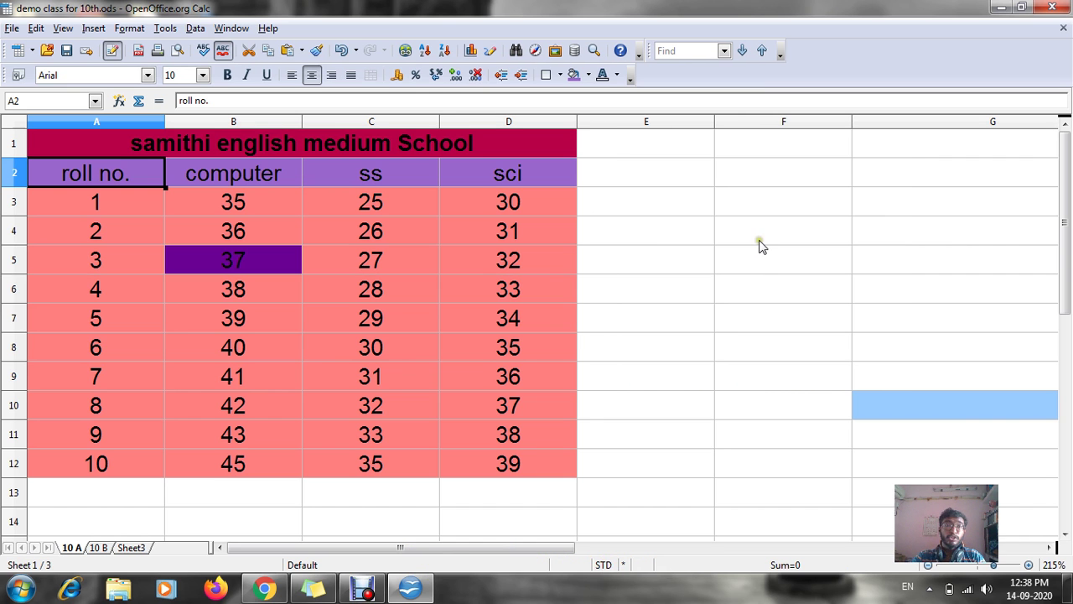
Add the heading MATHS in cell E2, right of the sci column.
{"action": "left_click", "coordinate": [607, 173]}
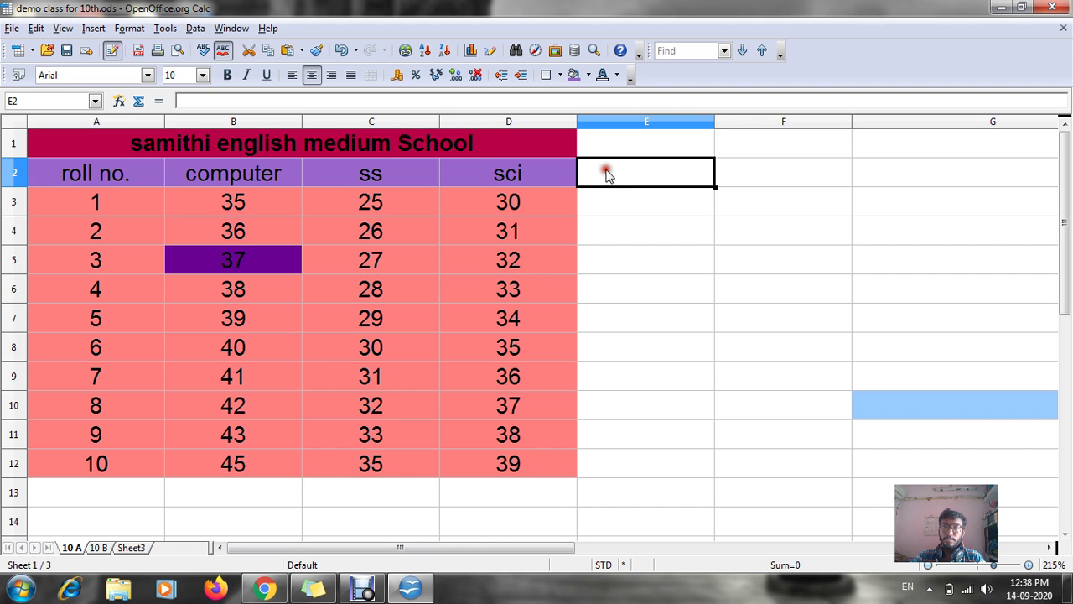
{"action": "left_click_drag", "start_coordinate": [250, 174], "coordinate": [505, 405]}
{"action": "left_click", "coordinate": [288, 197]}
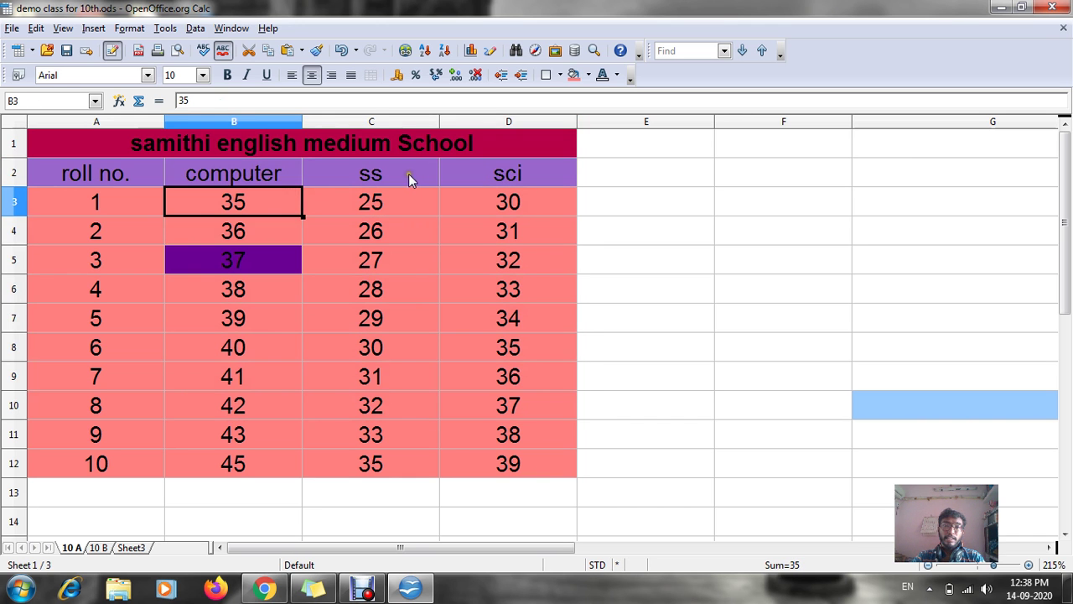
{"action": "left_click", "coordinate": [649, 164]}
{"action": "type", "text": "MATHS"}
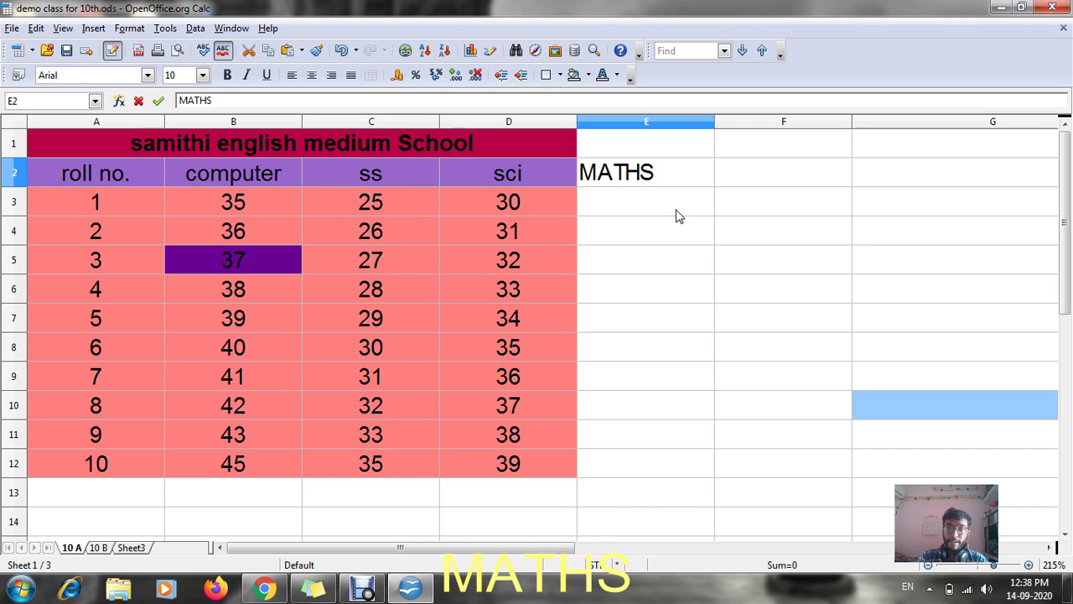
{"action": "key", "text": "Return"}
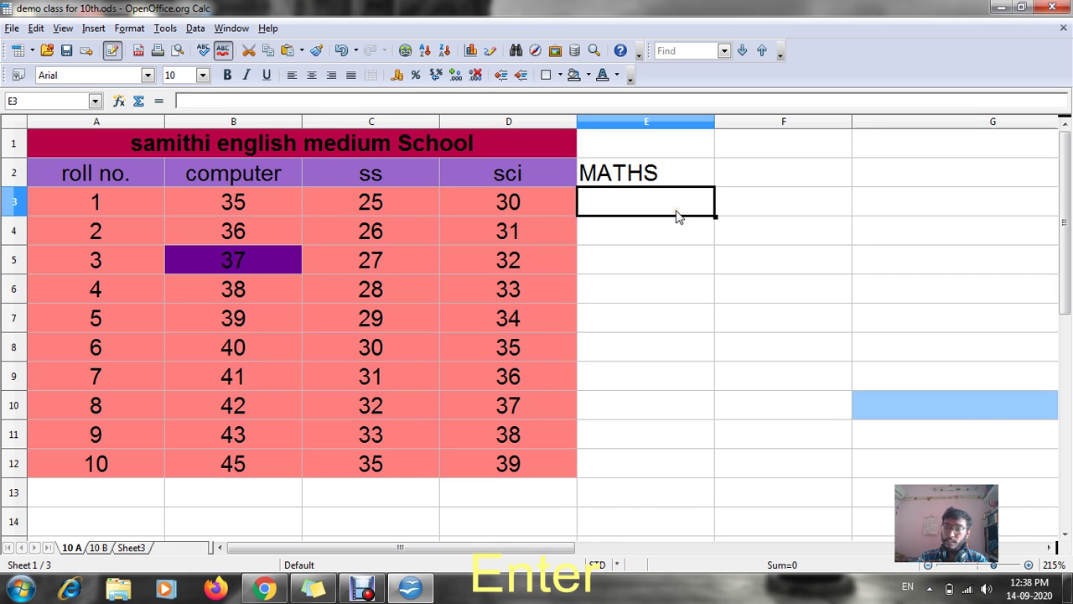
Enter marks 25 and 26 in E3 and E4.
{"action": "type", "text": "25"}
{"action": "key", "text": "Return"}
{"action": "type", "text": "26"}
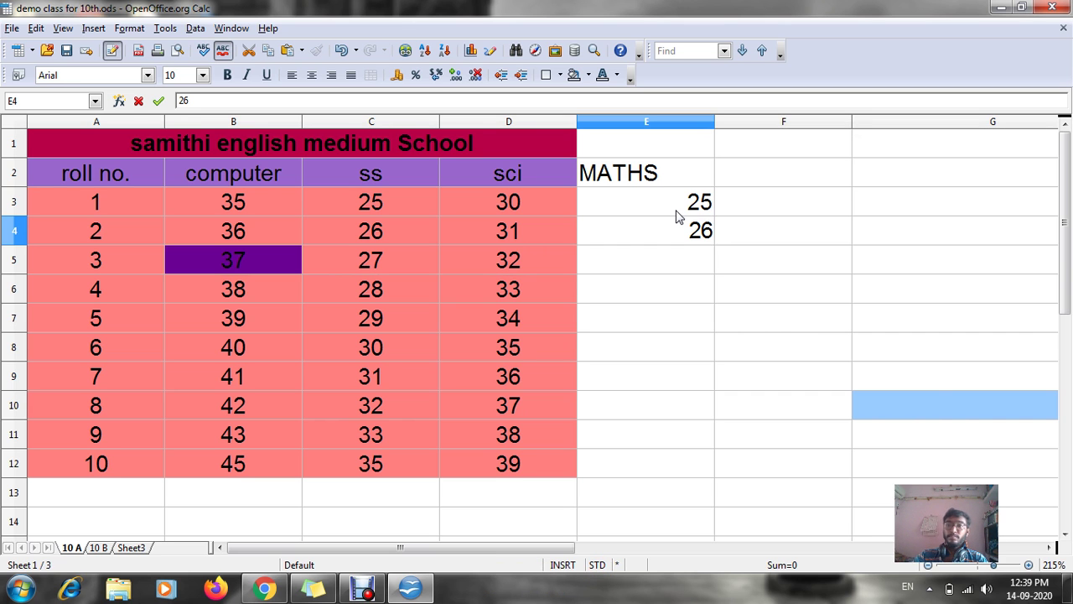
{"action": "left_click", "coordinate": [678, 214]}
{"action": "left_click", "coordinate": [689, 239]}
{"action": "left_click", "coordinate": [651, 202]}
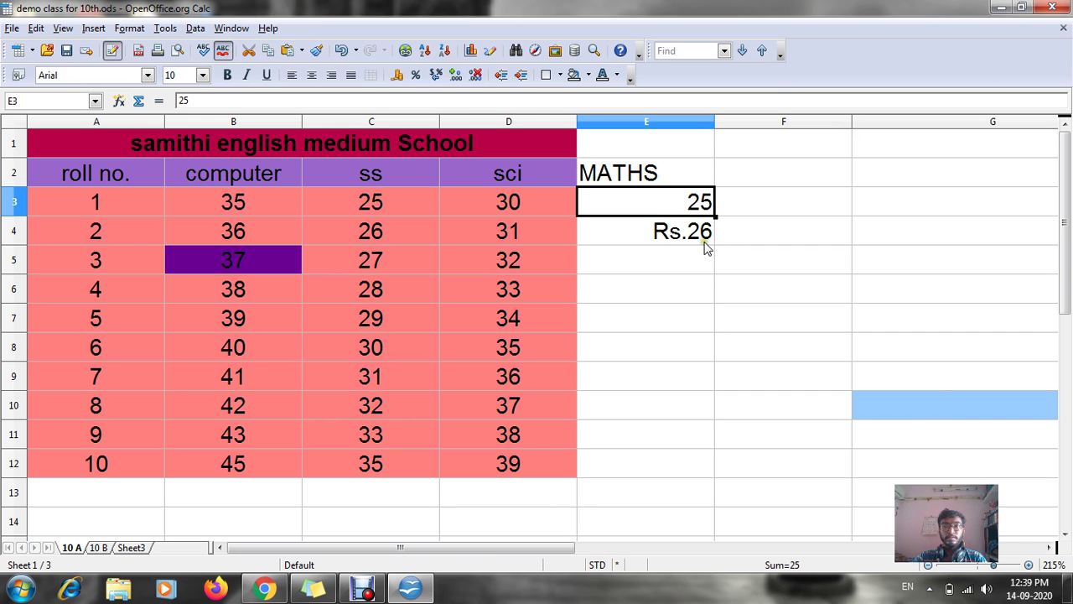
Move 25 down into E4 over 26, enter 24 in E3, and select E3:E4.
{"action": "key", "text": "ctrl+x"}
{"action": "left_click", "coordinate": [662, 228]}
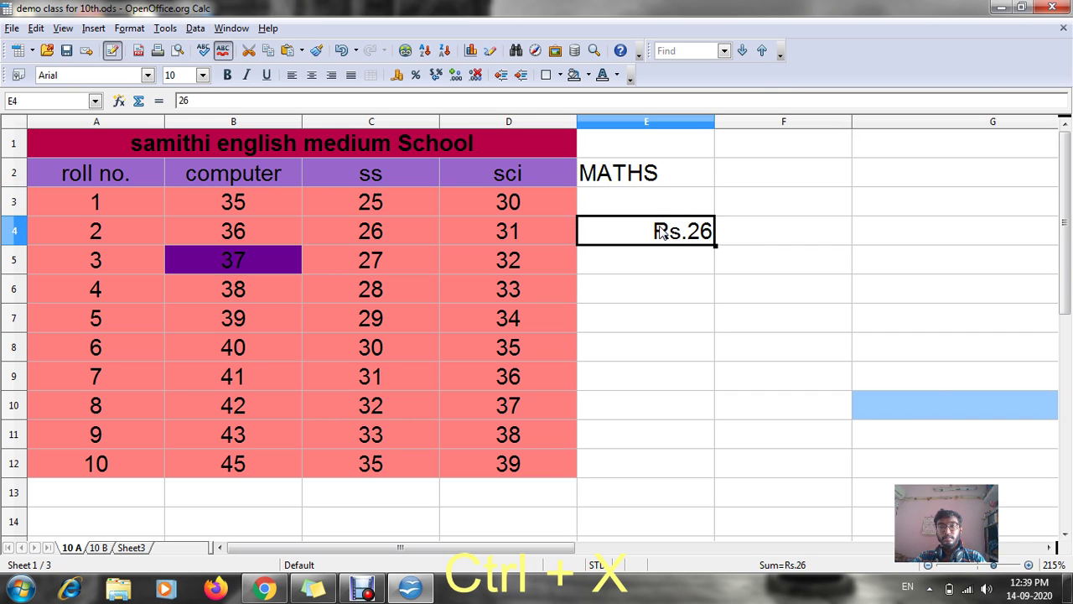
{"action": "key", "text": "ctrl+v"}
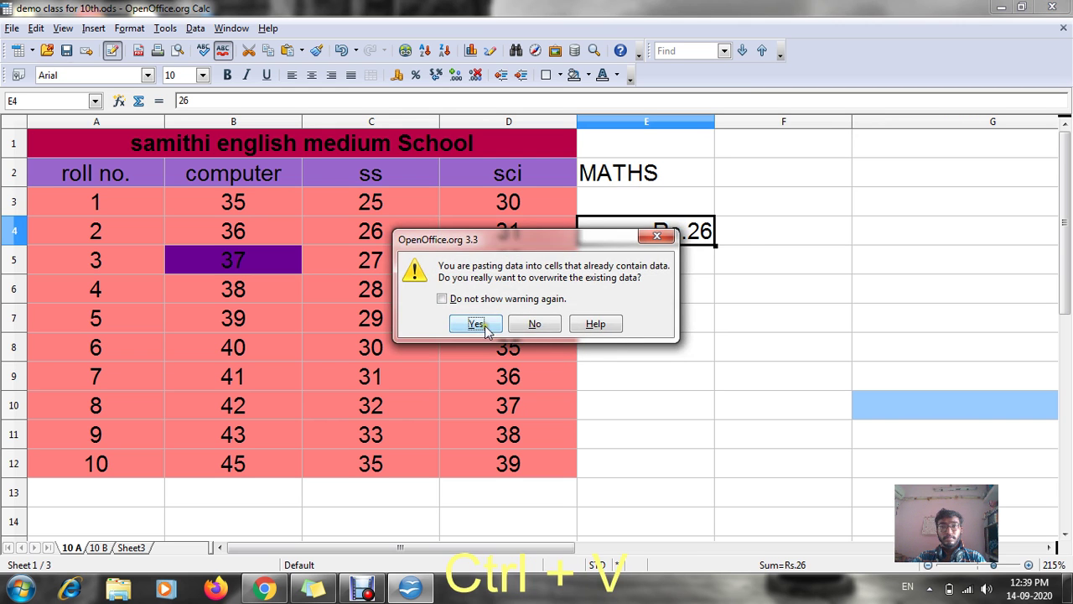
{"action": "left_click", "coordinate": [492, 325]}
{"action": "left_click", "coordinate": [660, 204]}
{"action": "type", "text": "24"}
{"action": "key", "text": "Return"}
{"action": "key", "text": "Up"}
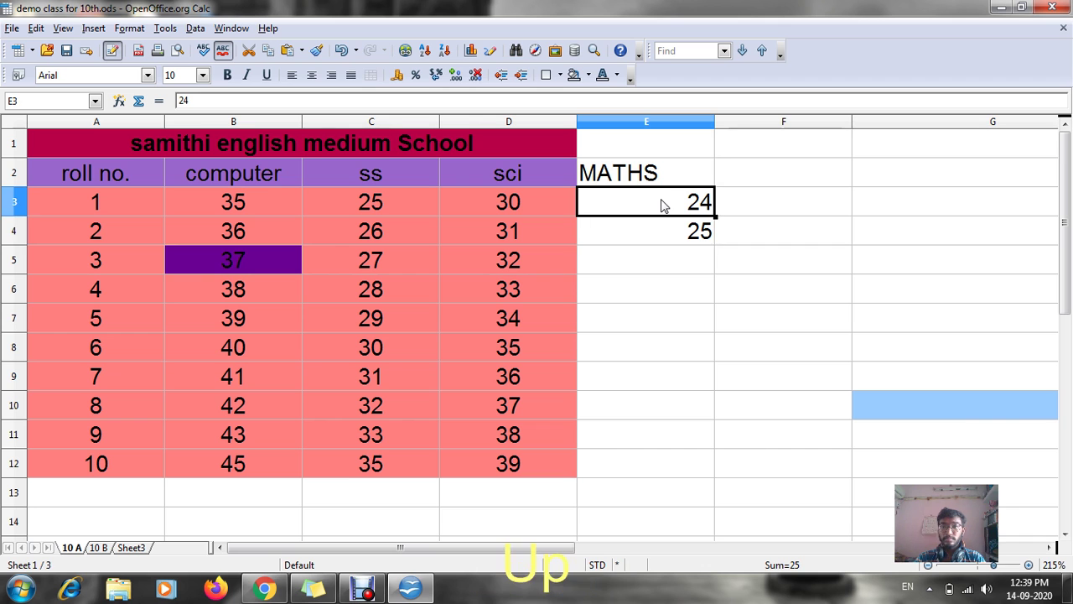
{"action": "key", "text": "shift+Down"}
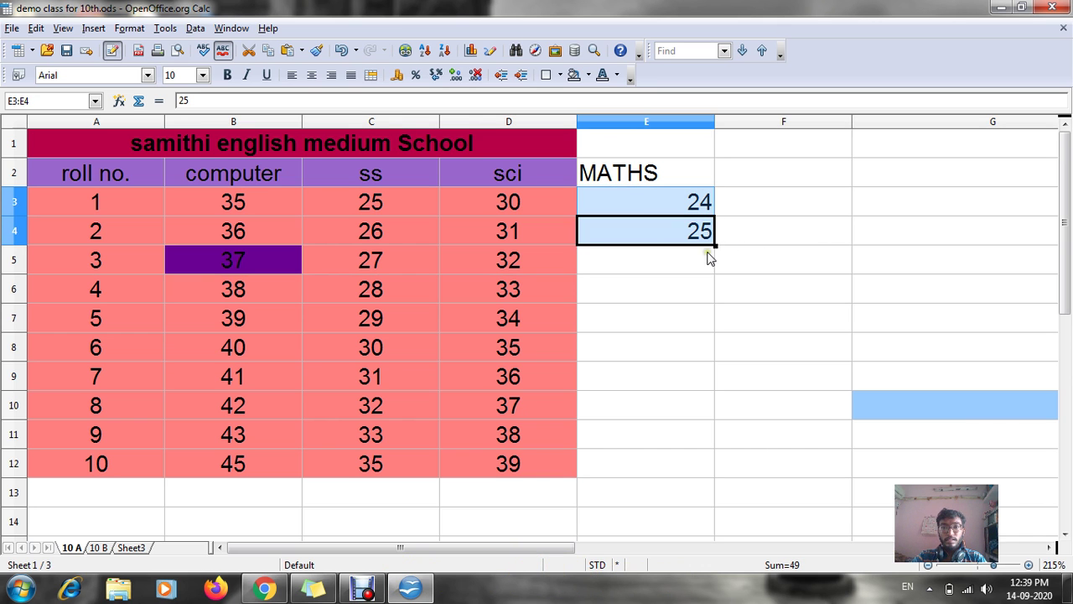
Extend the 24, 25 series down the MATHS column to 33 in E12.
{"action": "left_click", "coordinate": [713, 250]}
{"action": "left_click_drag", "start_coordinate": [688, 206], "coordinate": [714, 433]}
{"action": "left_click", "coordinate": [776, 212]}
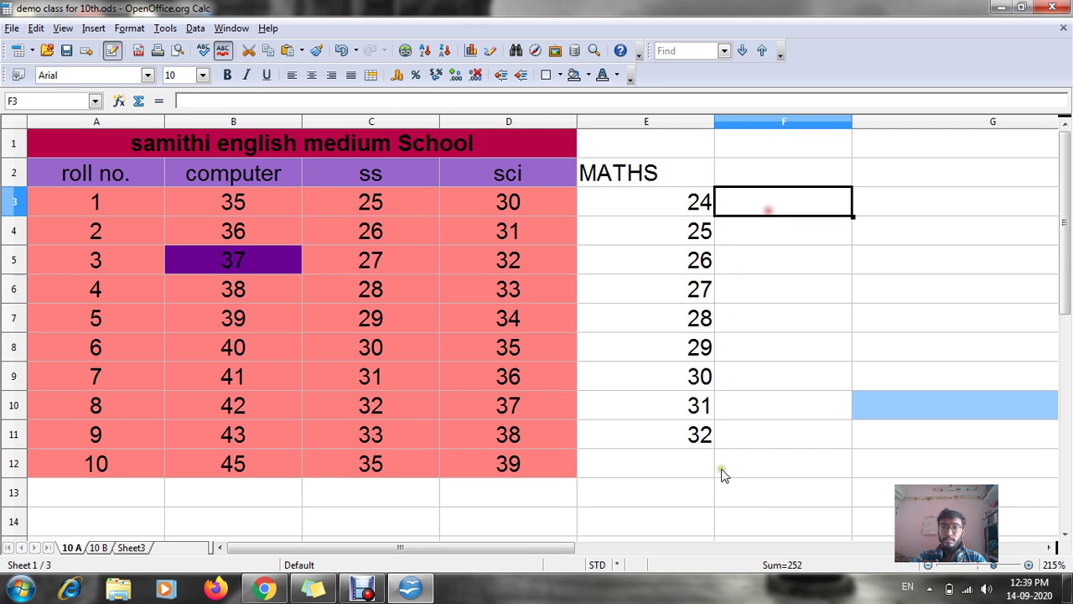
{"action": "left_click", "coordinate": [681, 437]}
{"action": "left_click_drag", "start_coordinate": [713, 450], "coordinate": [715, 472]}
{"action": "left_click", "coordinate": [772, 168]}
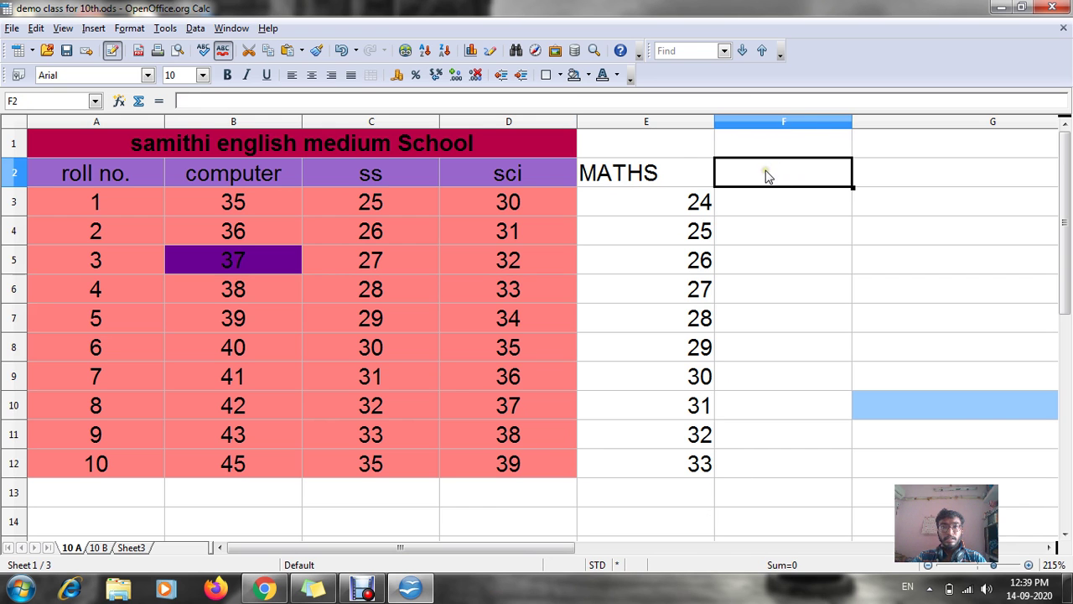
Centre-align the MATHS heading and marks in E2:F12.
{"action": "left_click", "coordinate": [678, 166]}
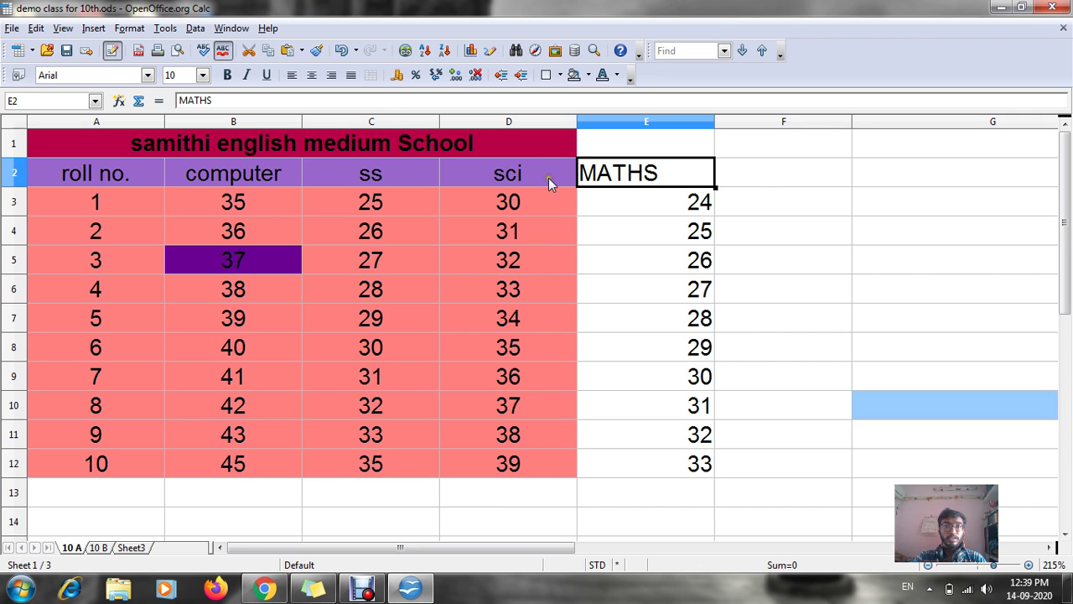
{"action": "left_click", "coordinate": [765, 174]}
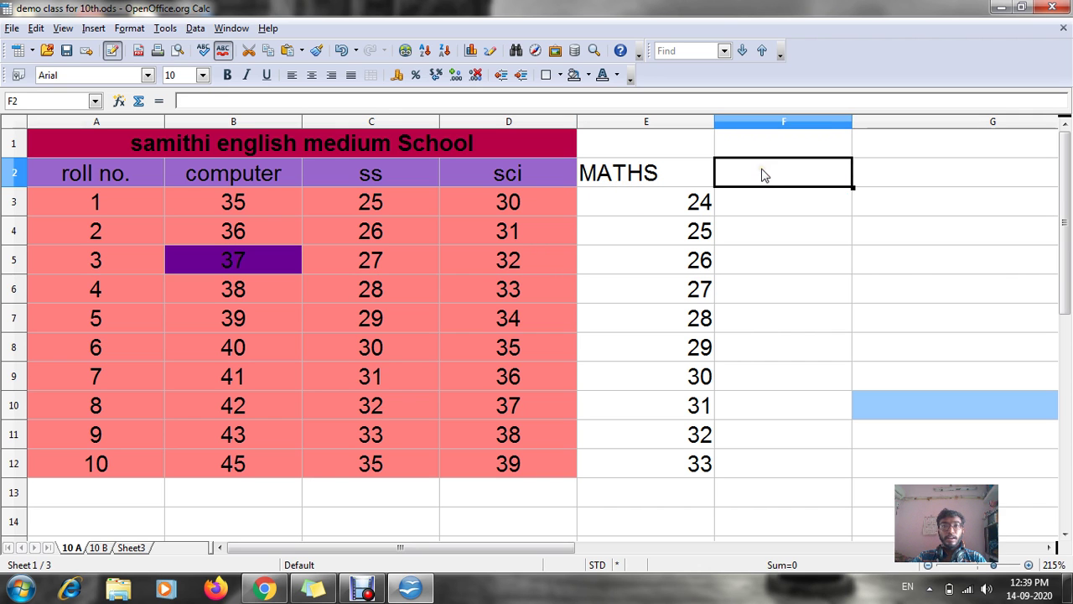
{"action": "left_click_drag", "start_coordinate": [649, 165], "coordinate": [771, 463]}
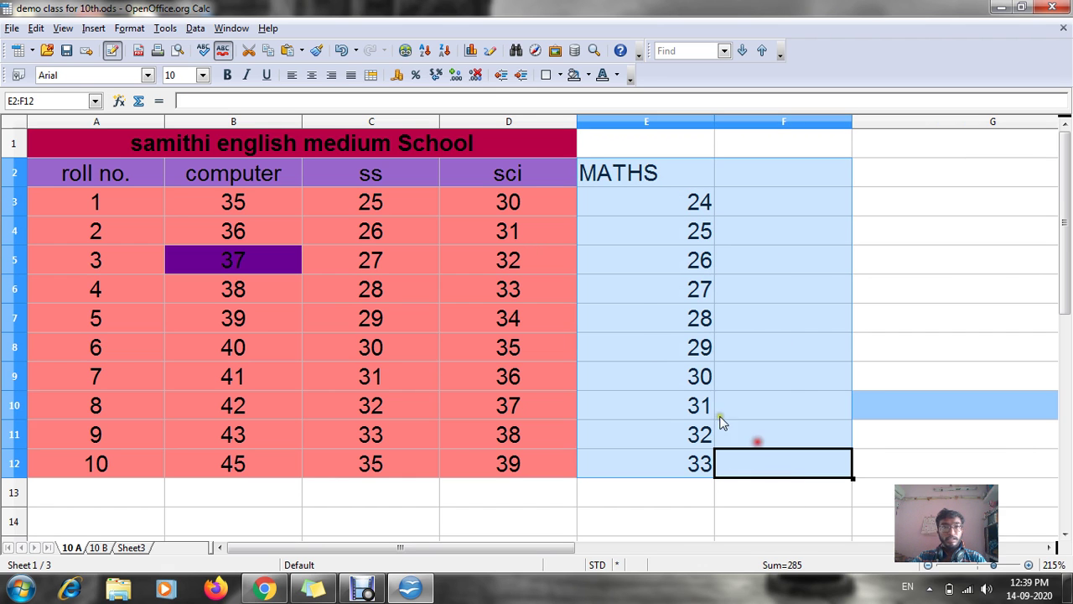
{"action": "left_click", "coordinate": [312, 76]}
Select the whole computer column.
{"action": "left_click", "coordinate": [479, 208]}
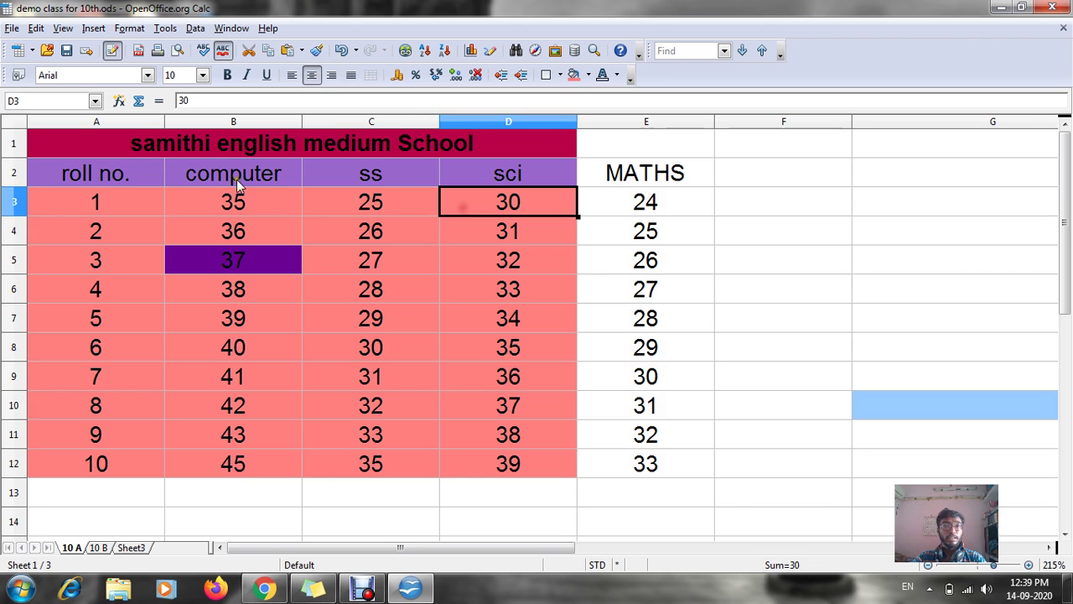
{"action": "left_click_drag", "start_coordinate": [223, 200], "coordinate": [646, 347]}
{"action": "left_click", "coordinate": [416, 178]}
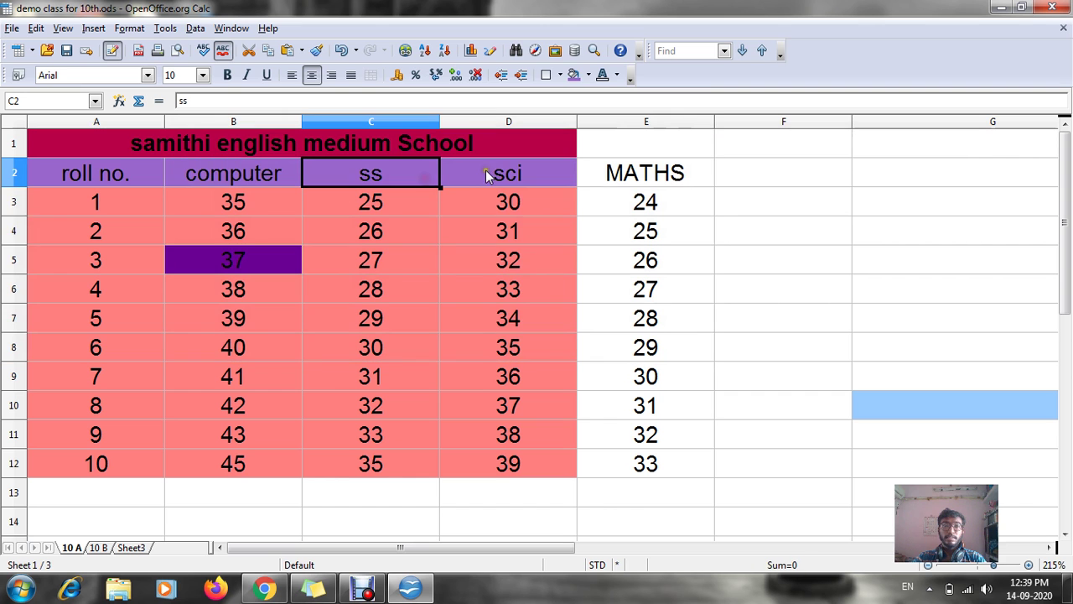
{"action": "left_click", "coordinate": [184, 171]}
{"action": "left_click", "coordinate": [212, 122]}
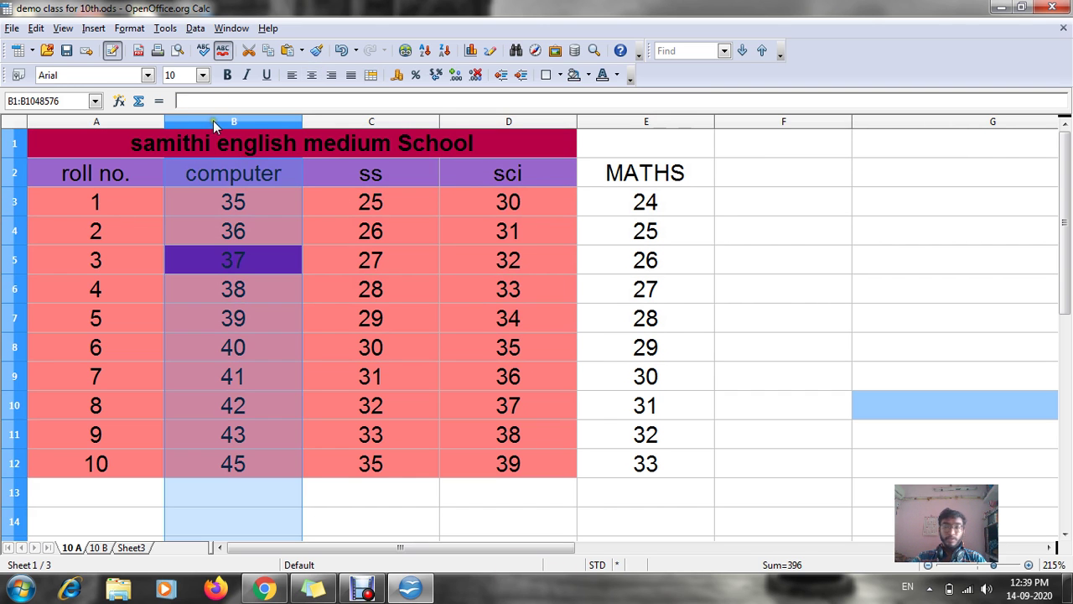
Insert an empty column before computer and head it NAME in B2.
{"action": "key", "text": "ctrl+KP_Add"}
{"action": "left_click", "coordinate": [208, 173]}
{"action": "type", "text": "NAME"}
{"action": "key", "text": "Return"}
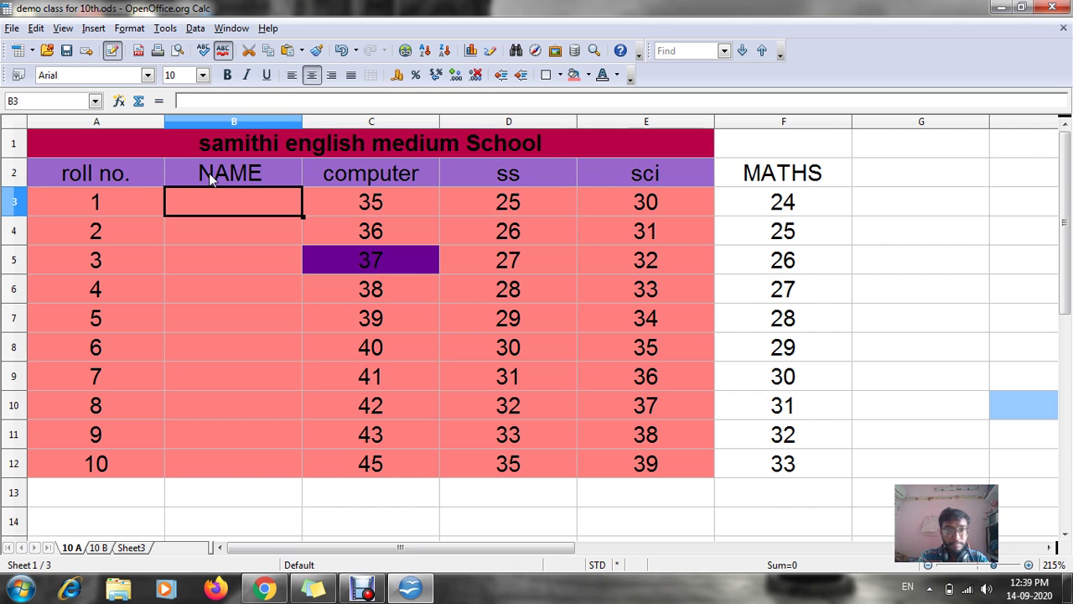
Enter the names of the students with roll numbers 1 to 7 under NAME.
{"action": "type", "text": "PARTH"}
{"action": "key", "text": "Return"}
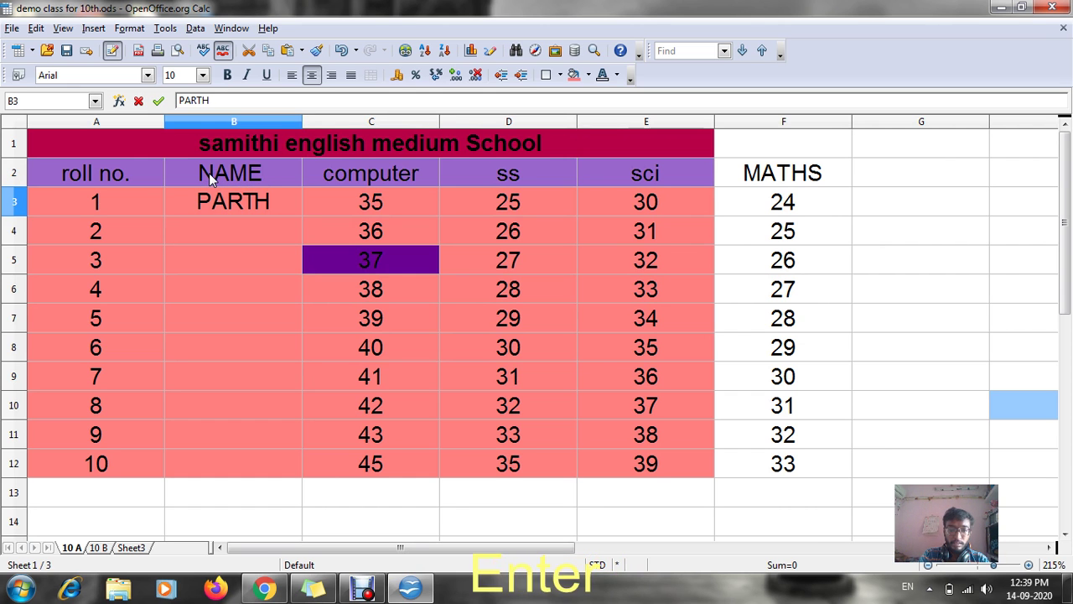
{"action": "type", "text": "SHYAM"}
{"action": "key", "text": "Return"}
{"action": "type", "text": "SANJAN"}
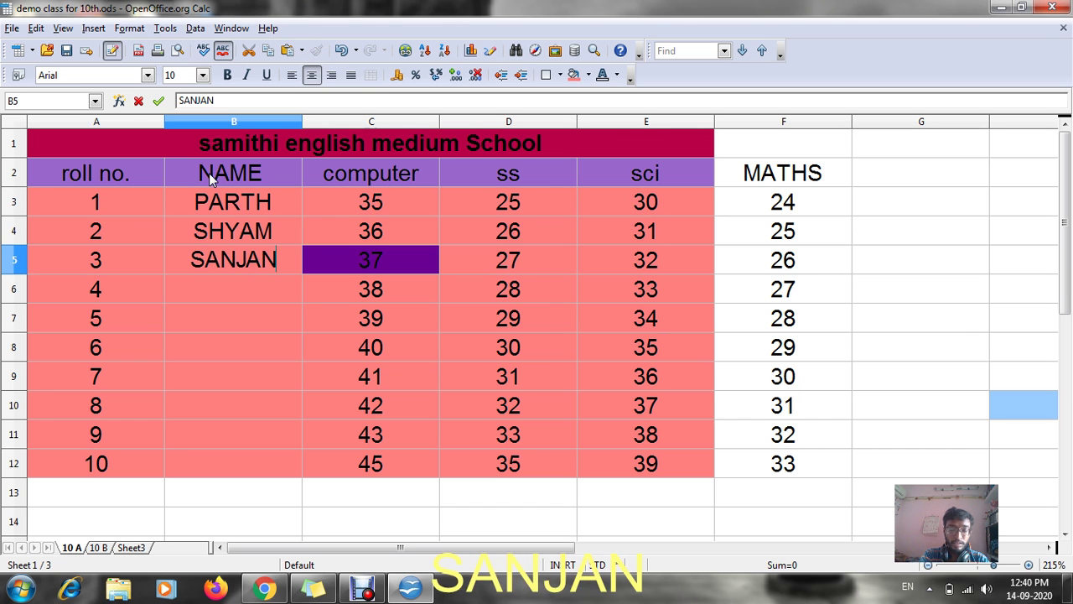
{"action": "key", "text": "Return"}
{"action": "type", "text": "SANJAY"}
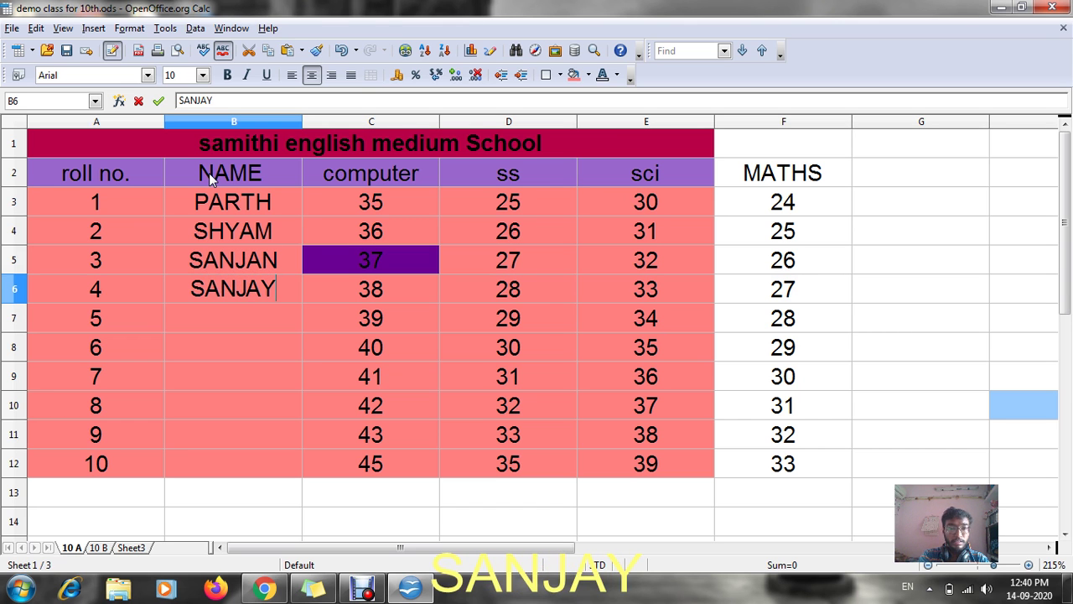
{"action": "key", "text": "Return"}
{"action": "type", "text": "MAHESH"}
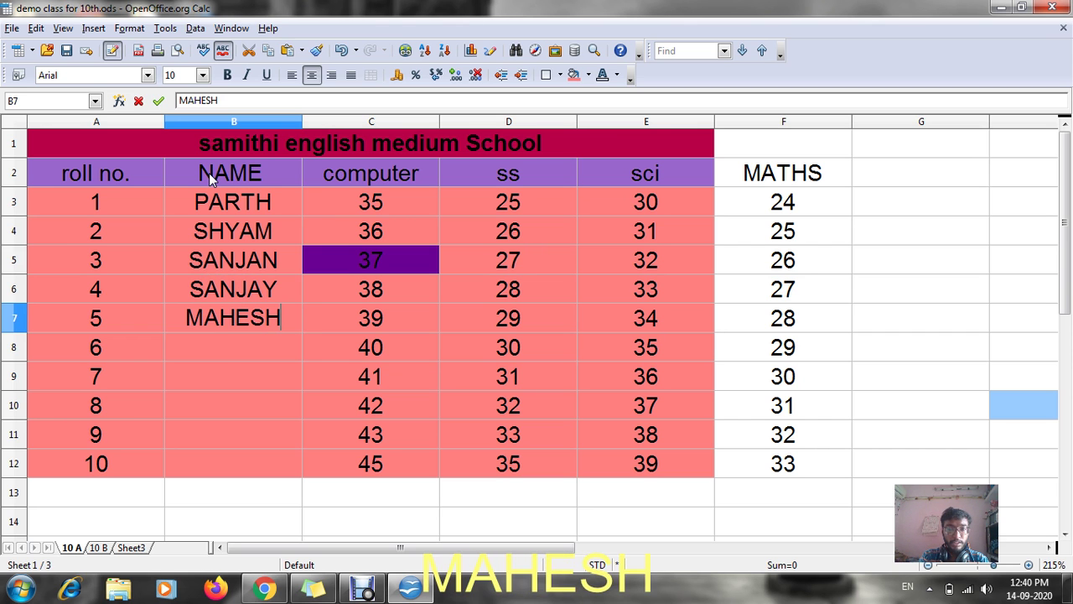
{"action": "key", "text": "Return"}
{"action": "type", "text": "KARTIK"}
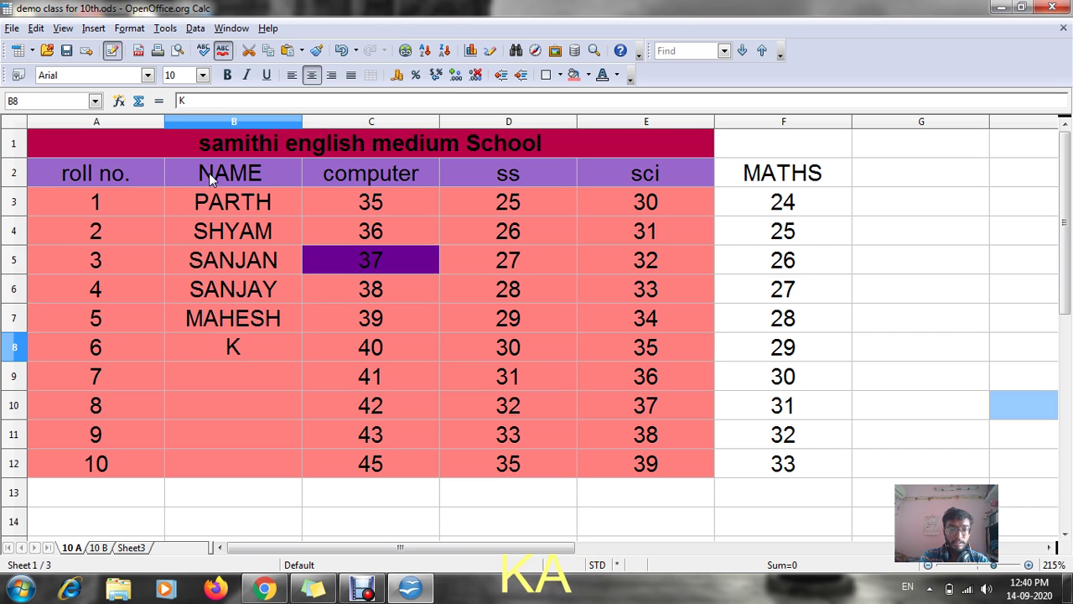
{"action": "key", "text": "Return"}
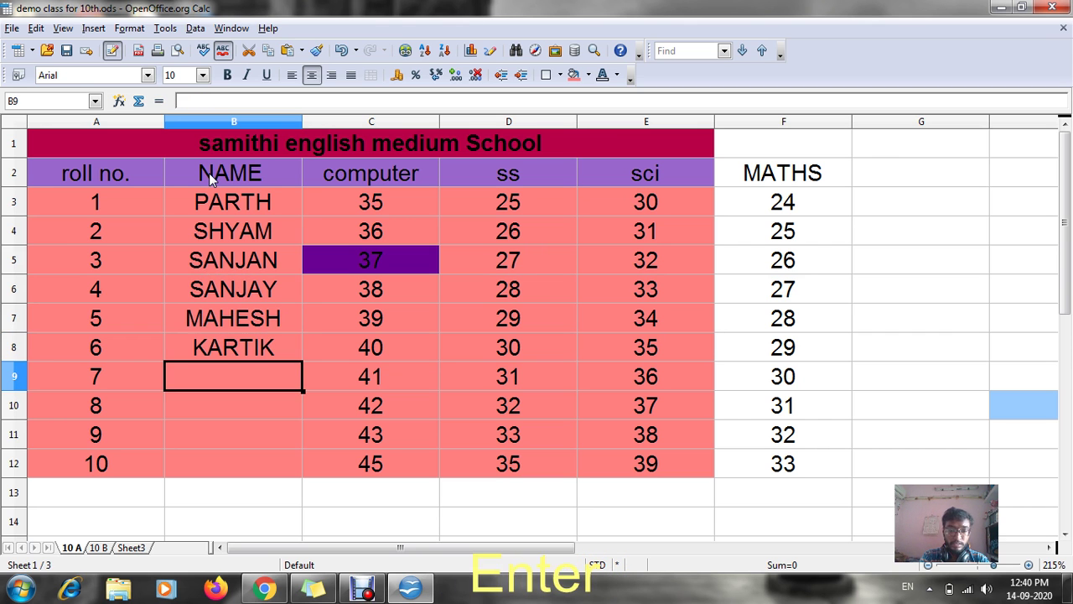
{"action": "type", "text": "VINOD"}
{"action": "key", "text": "Return"}
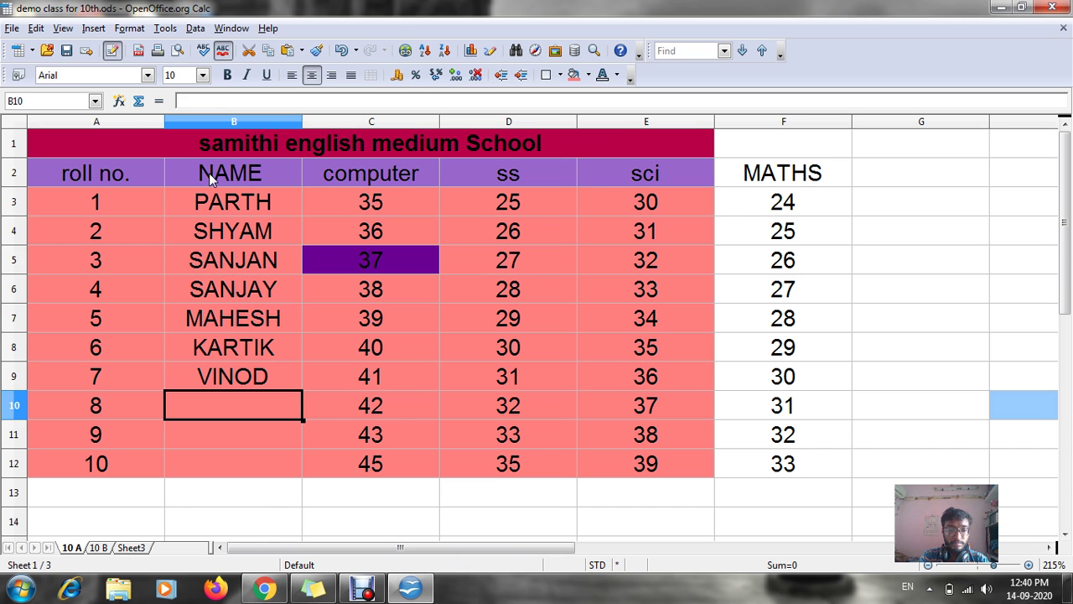
Enter names for roll numbers 8, 9 and 10, fixing the typo in the last one.
{"action": "type", "text": "AB"}
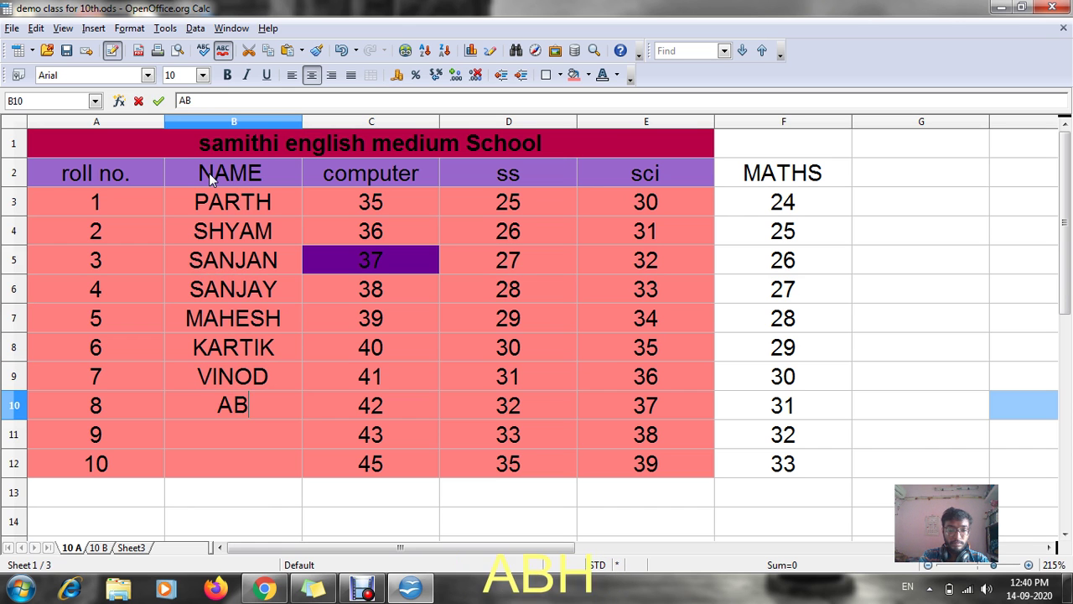
{"action": "type", "text": "HISHEK"}
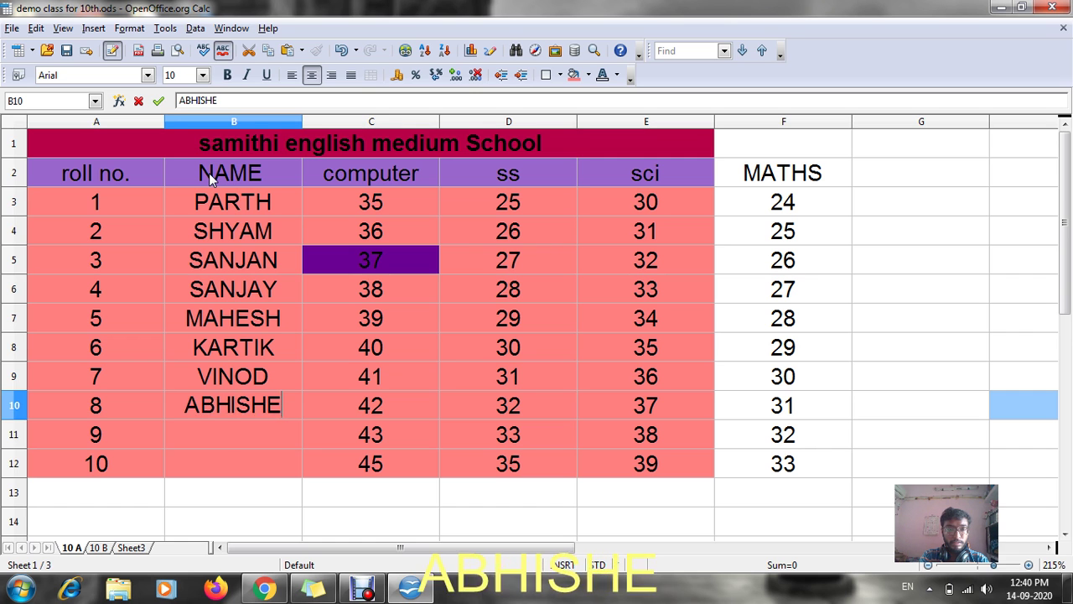
{"action": "key", "text": "Return"}
{"action": "type", "text": "ARJUN"}
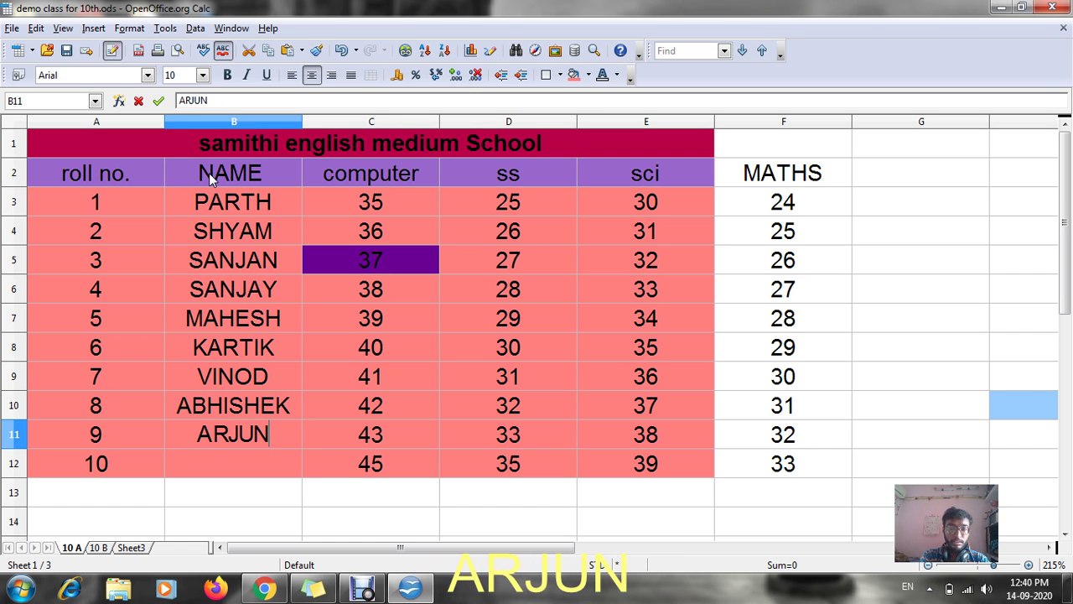
{"action": "key", "text": "Return"}
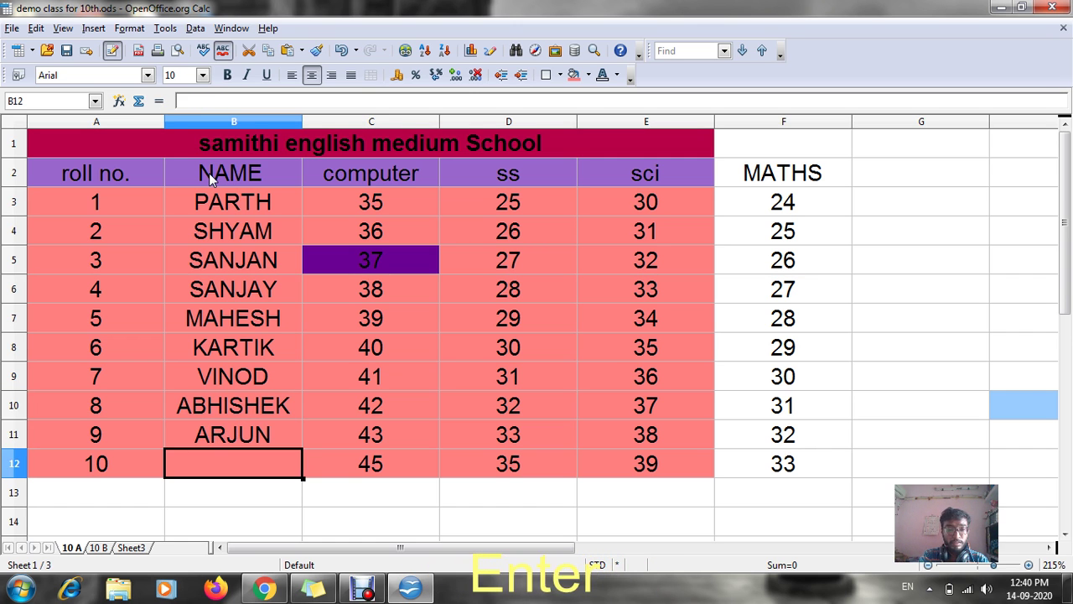
{"action": "type", "text": "VIKA"}
{"action": "key", "text": "Return"}
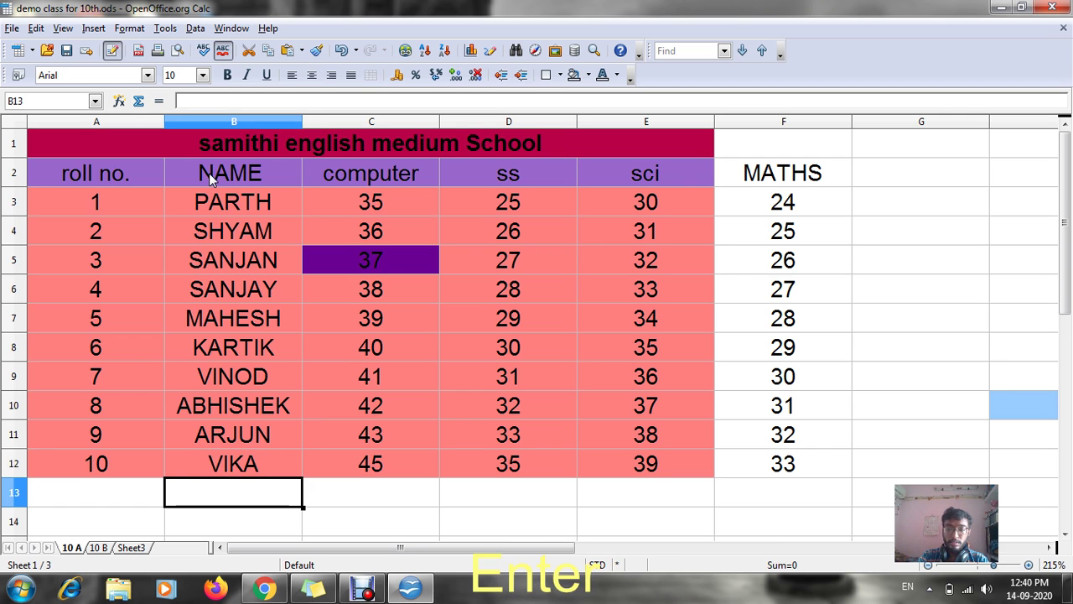
{"action": "key", "text": "Up"}
{"action": "type", "text": "VIKAS"}
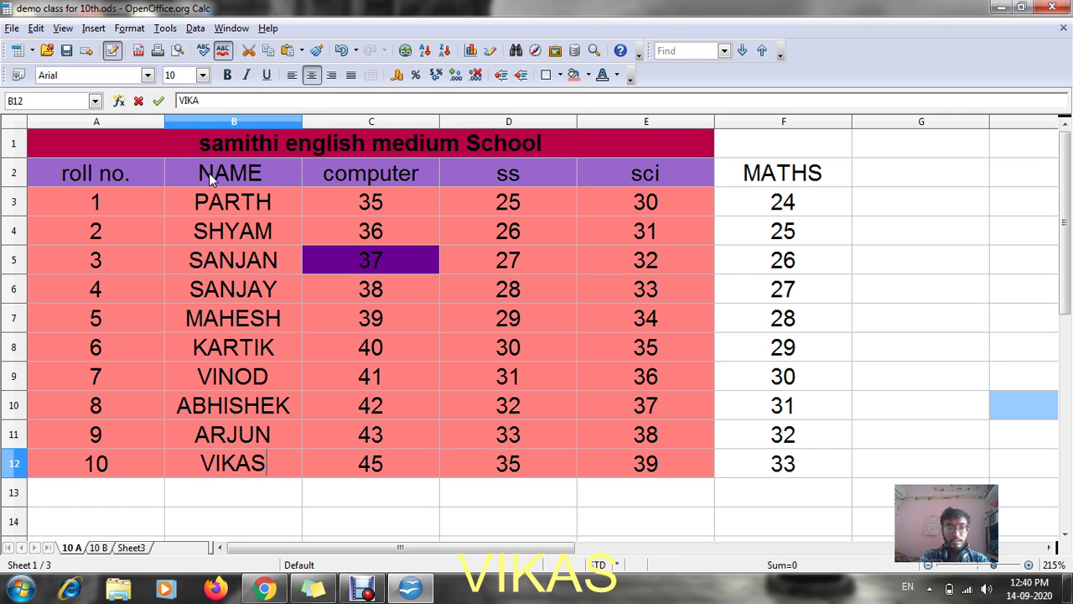
Add the heading TOTAL in cell G2.
{"action": "left_click", "coordinate": [215, 167]}
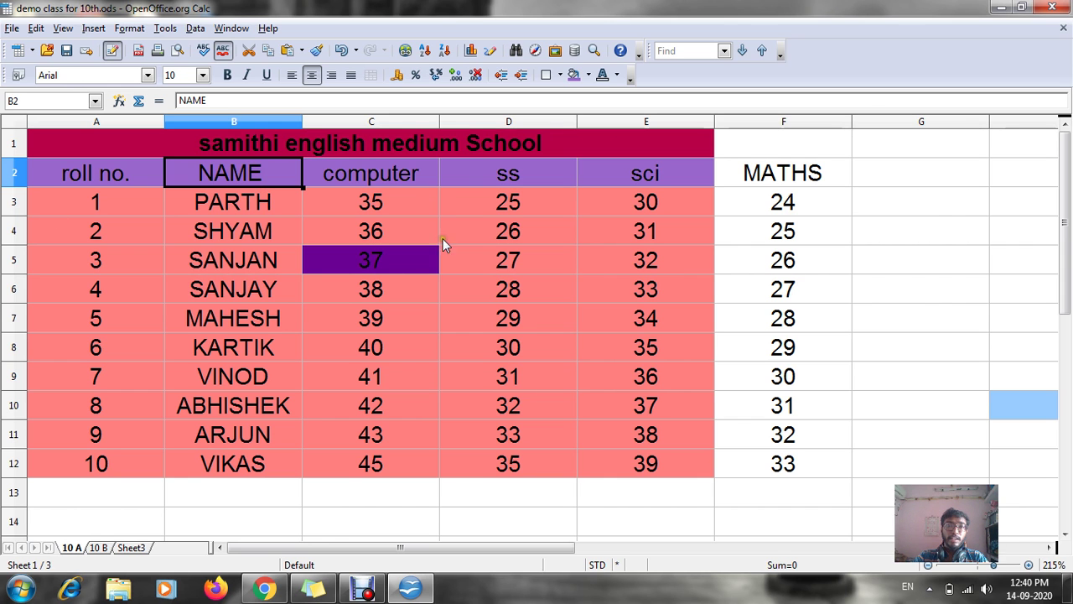
{"action": "left_click", "coordinate": [423, 210]}
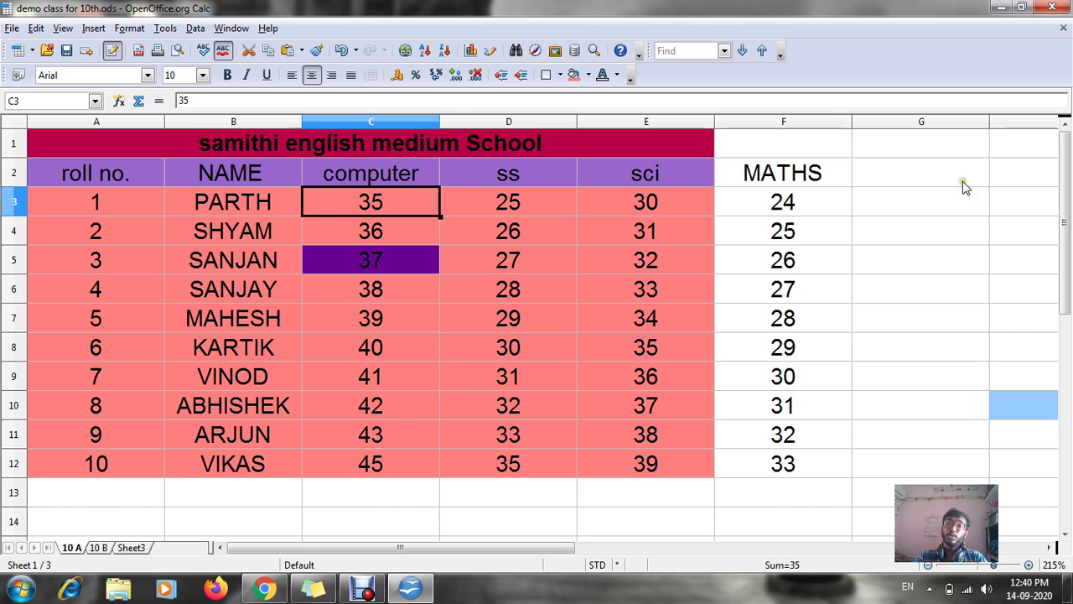
{"action": "left_click", "coordinate": [944, 169]}
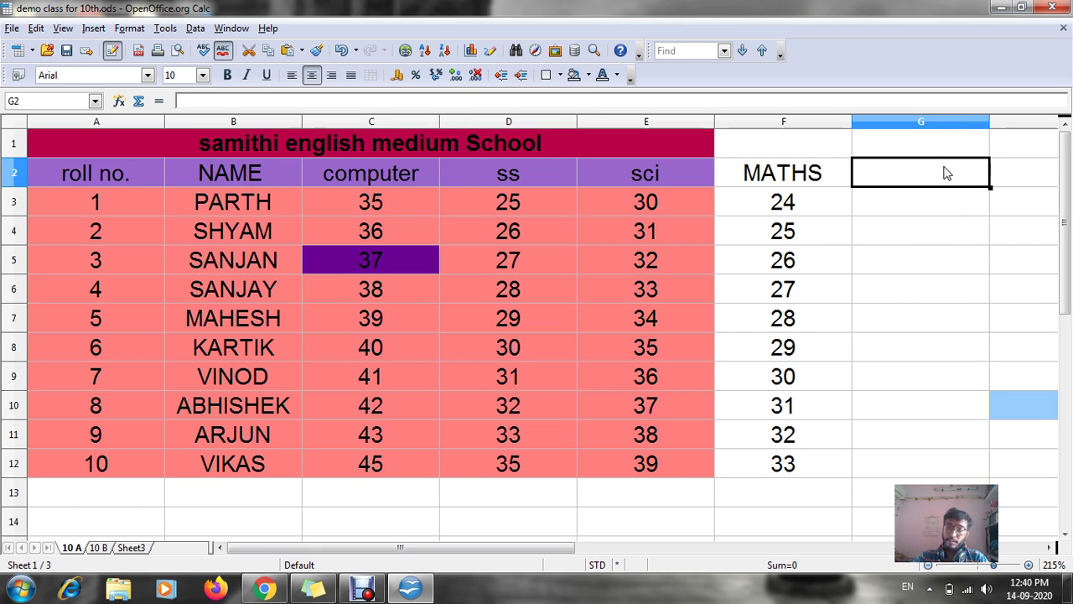
{"action": "type", "text": "T"}
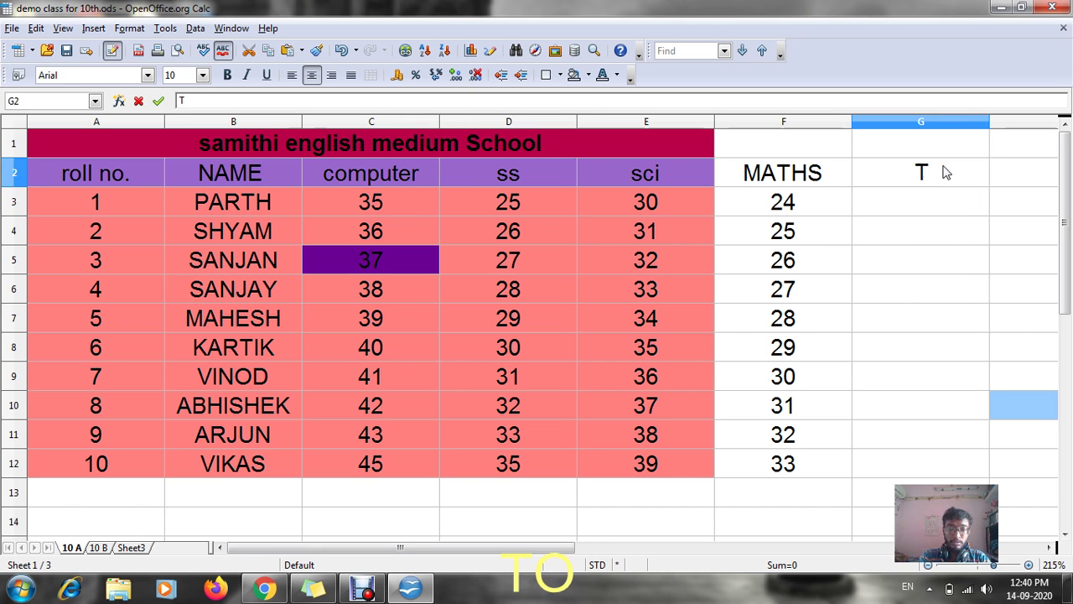
{"action": "type", "text": "OTAL"}
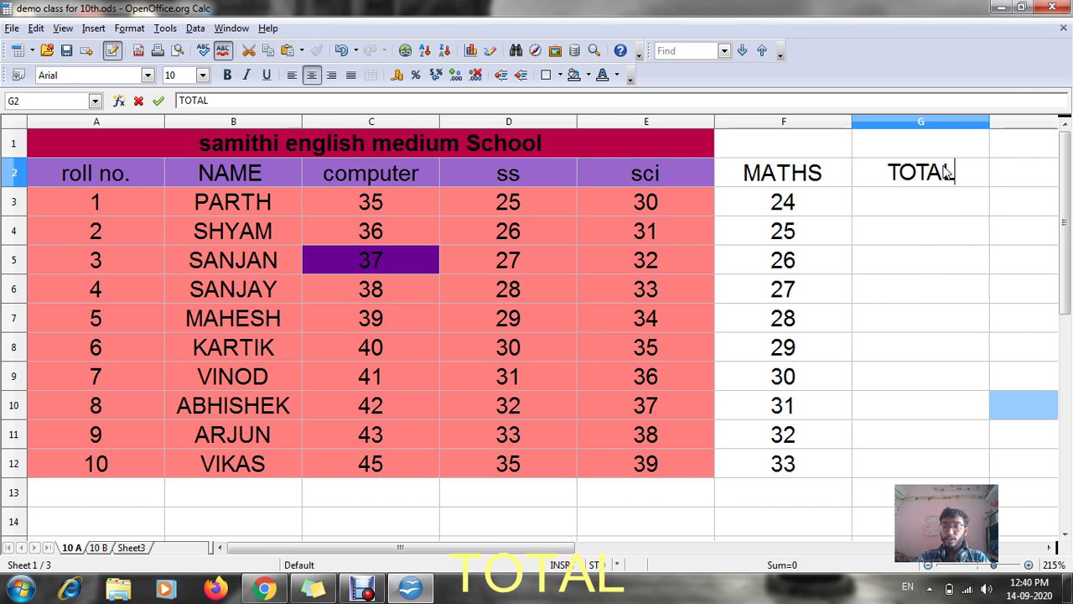
{"action": "key", "text": "Return"}
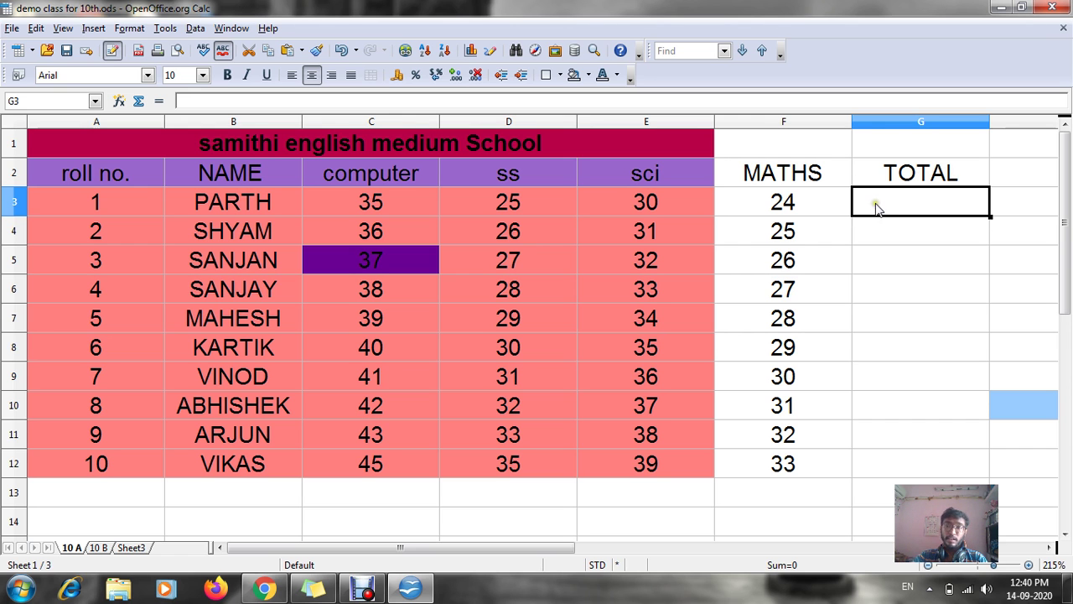
Enter =SUM(C3+D3) in G3 so the first student's total shows 60.
{"action": "type", "text": "="}
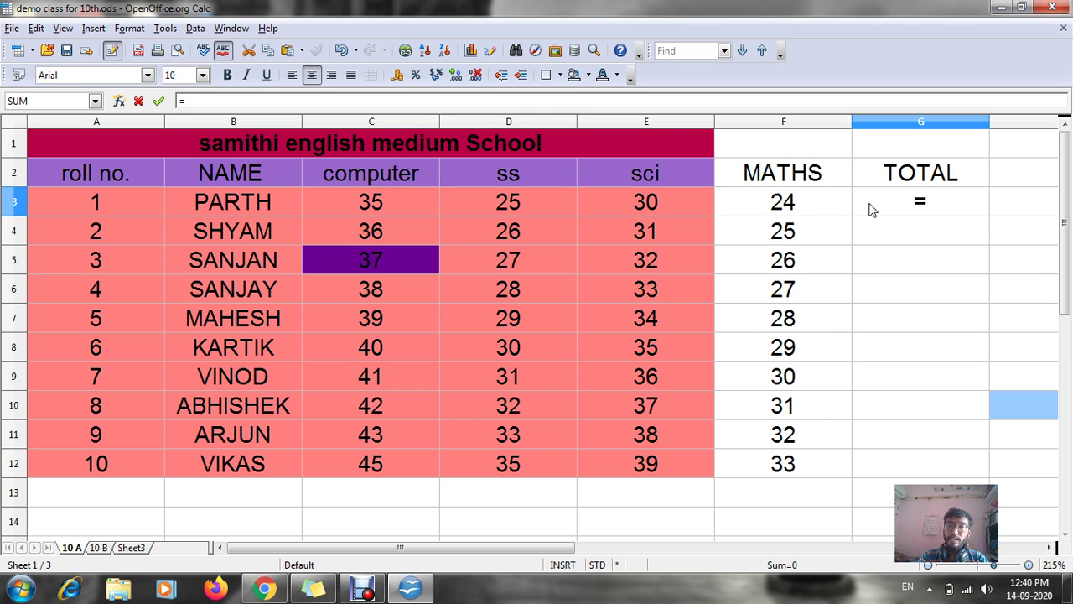
{"action": "type", "text": "("}
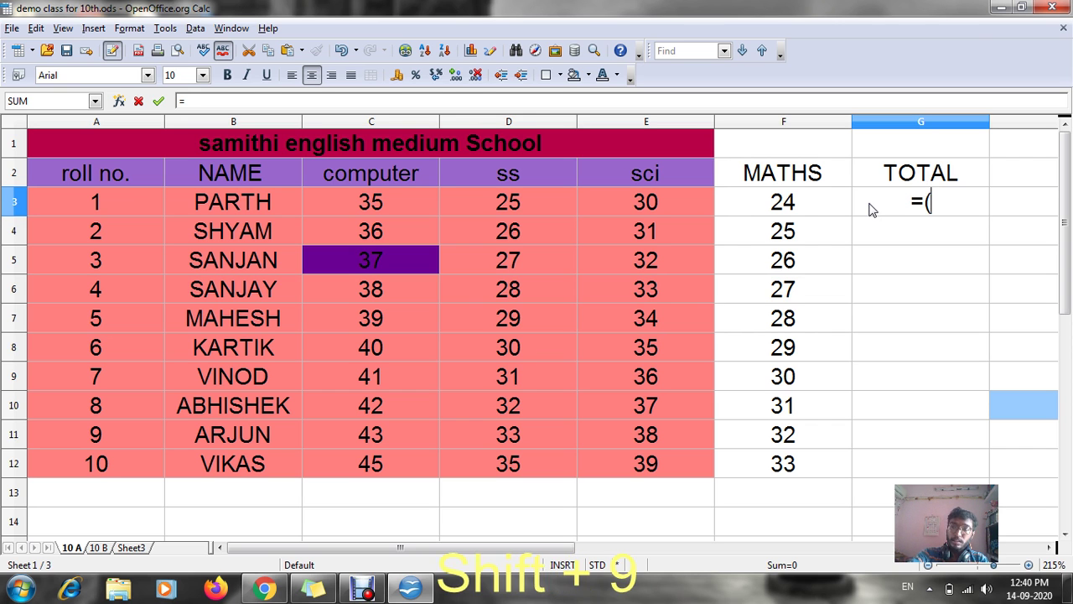
{"action": "key", "text": "BackSpace"}
{"action": "type", "text": "SUM"}
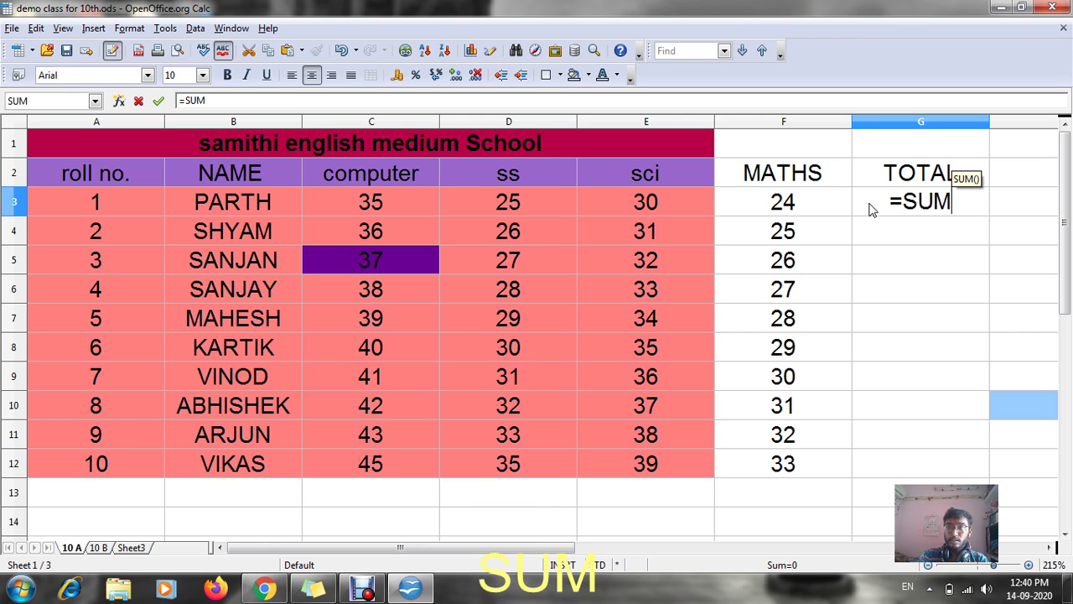
{"action": "type", "text": "("}
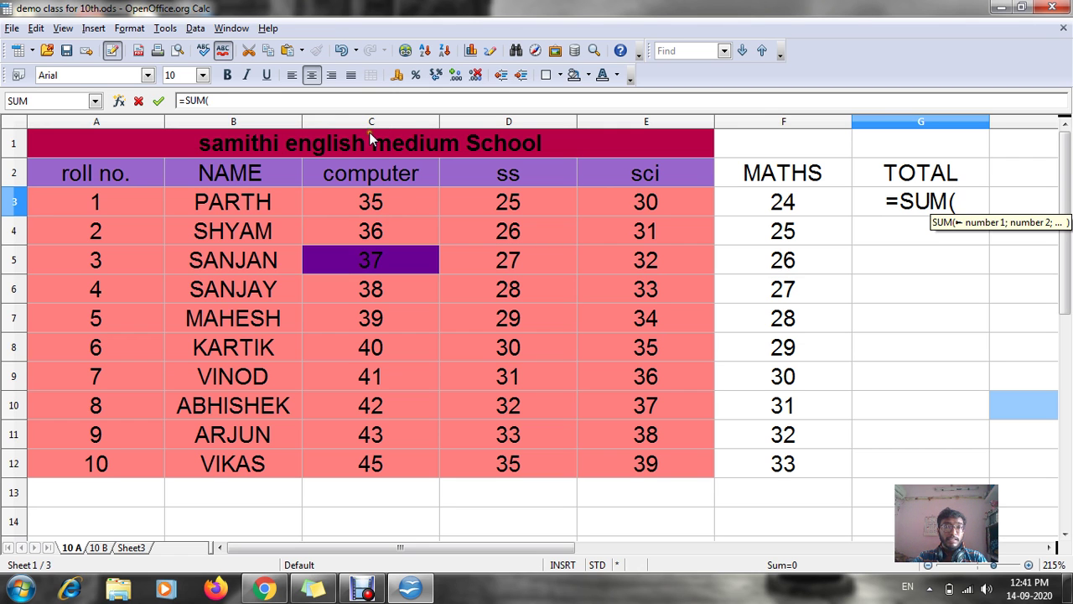
{"action": "type", "text": "C3+"}
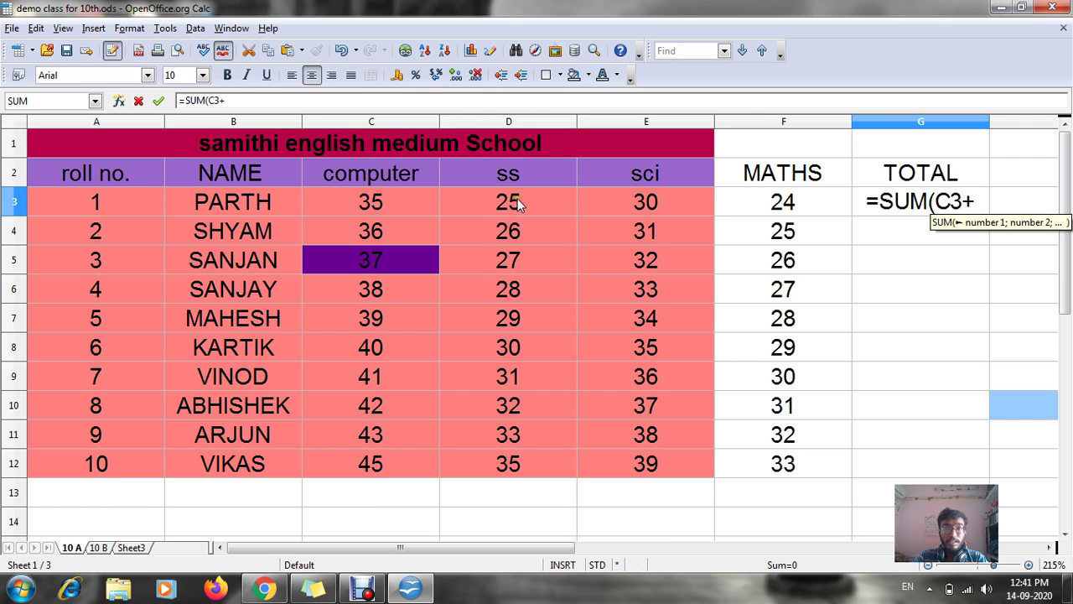
{"action": "type", "text": "D3"}
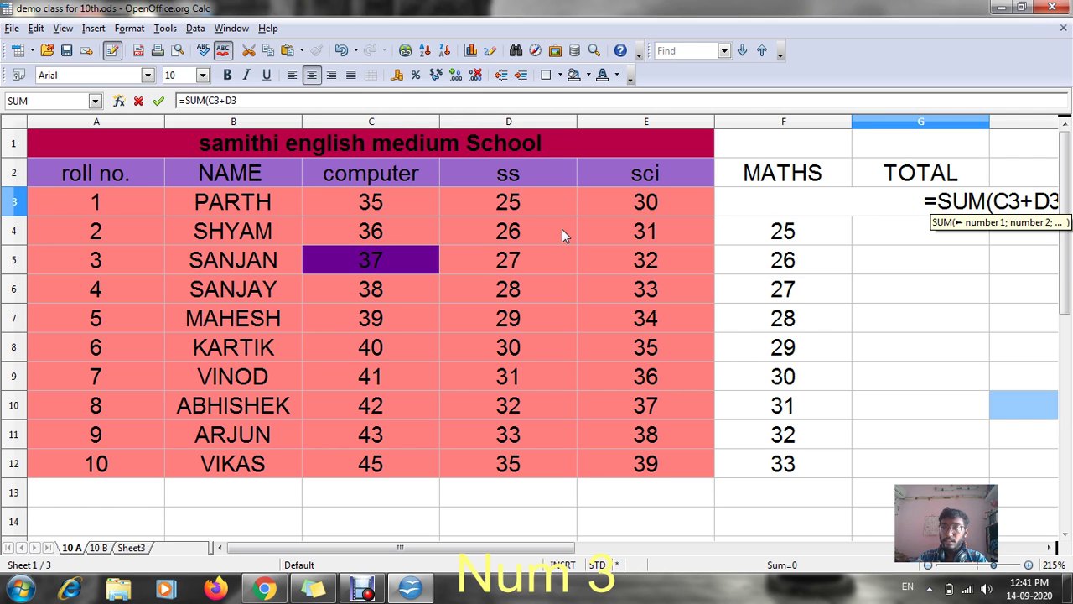
{"action": "key", "text": "shift"}
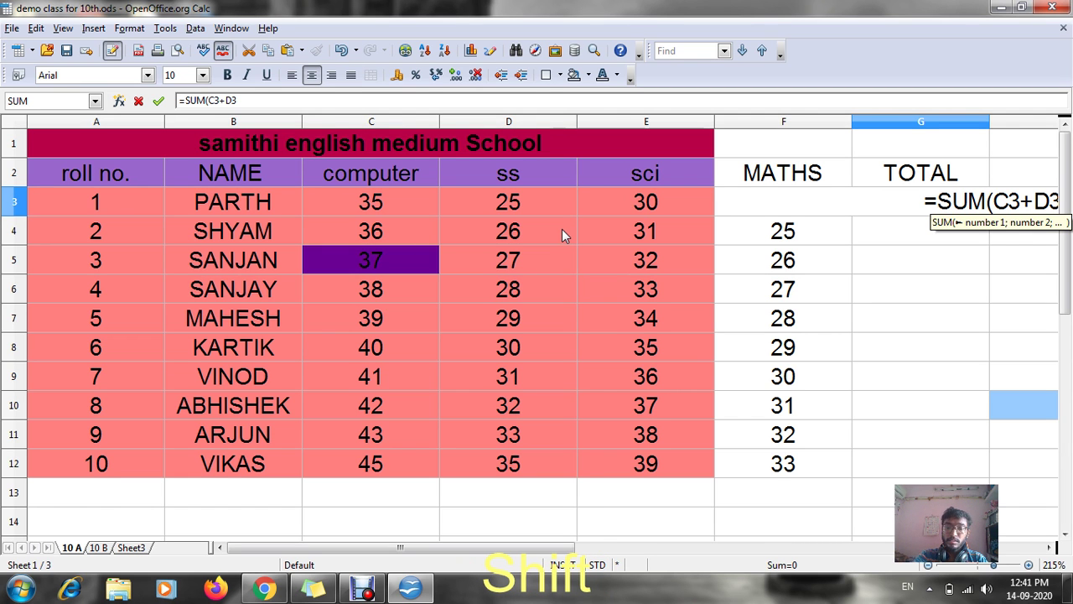
{"action": "type", "text": ")"}
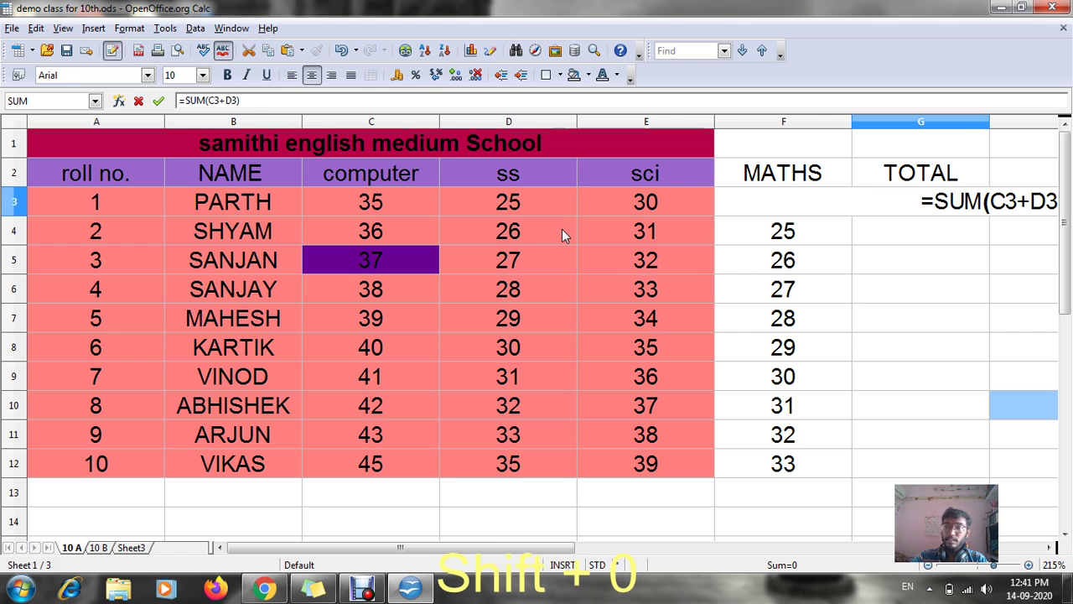
{"action": "left_click_drag", "start_coordinate": [502, 549], "coordinate": [526, 553]}
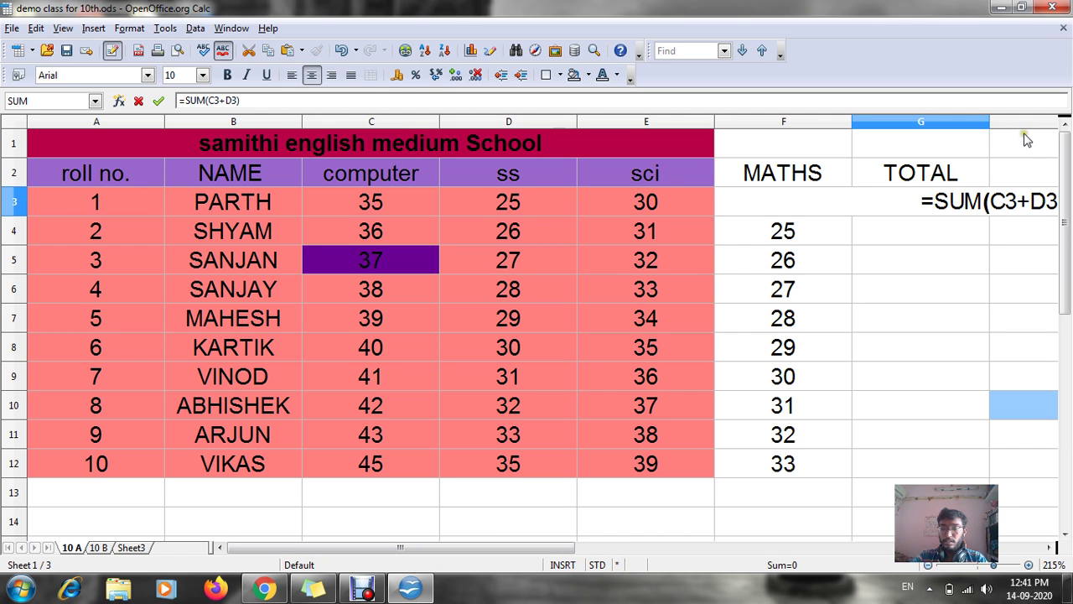
{"action": "key", "text": "Return"}
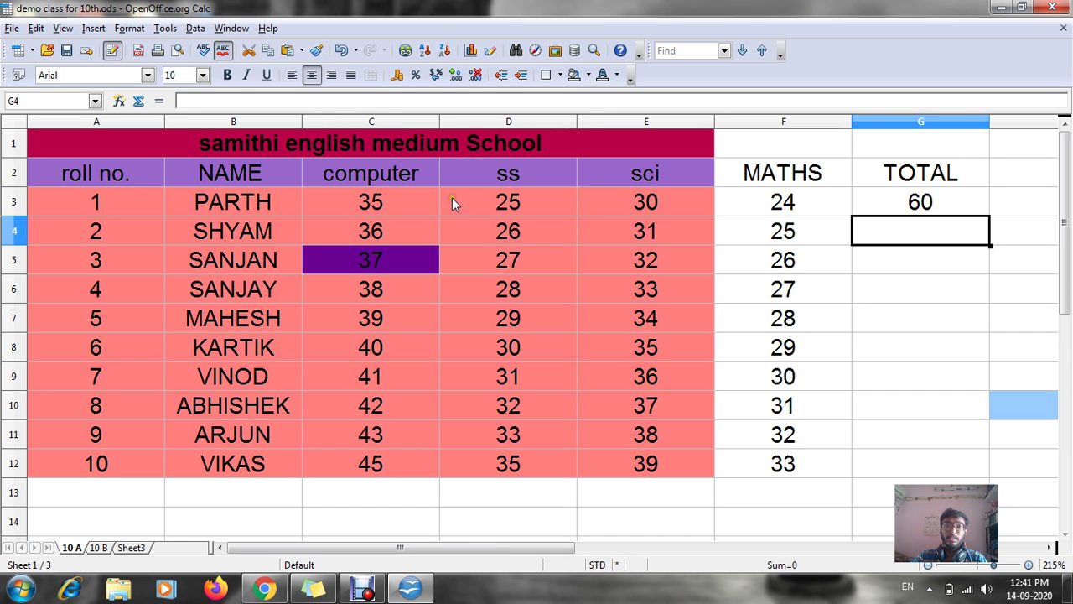
{"action": "left_click", "coordinate": [922, 179]}
{"action": "left_click", "coordinate": [919, 204]}
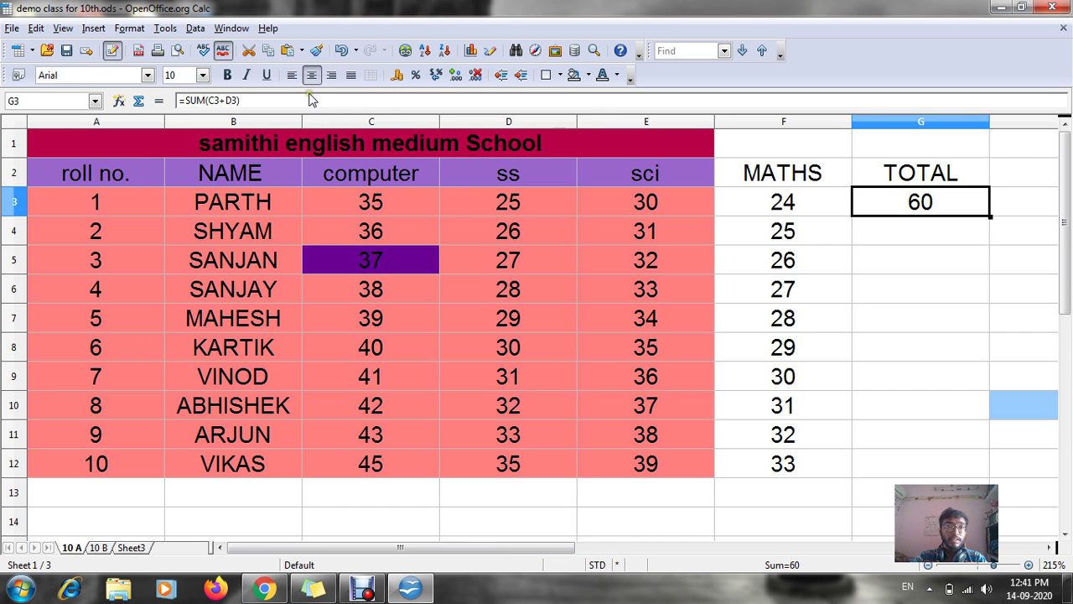
Extend G3's SUM formula with E3 and F3, producing =SUM(C3+D3+e3f3+F3) and #NAME?
{"action": "left_click", "coordinate": [310, 99]}
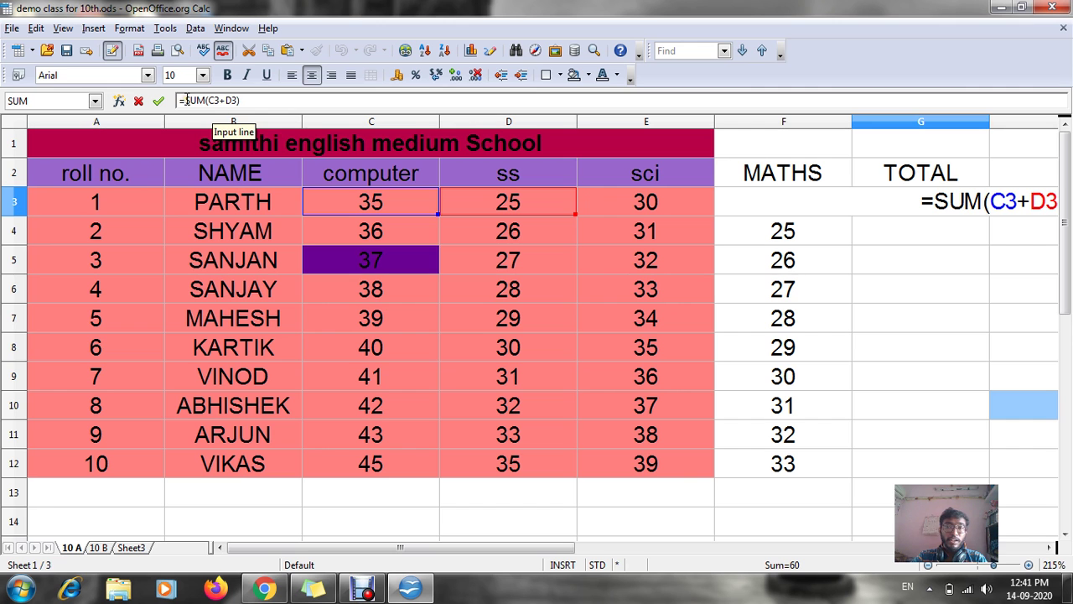
{"action": "left_click_drag", "start_coordinate": [240, 101], "coordinate": [177, 101]}
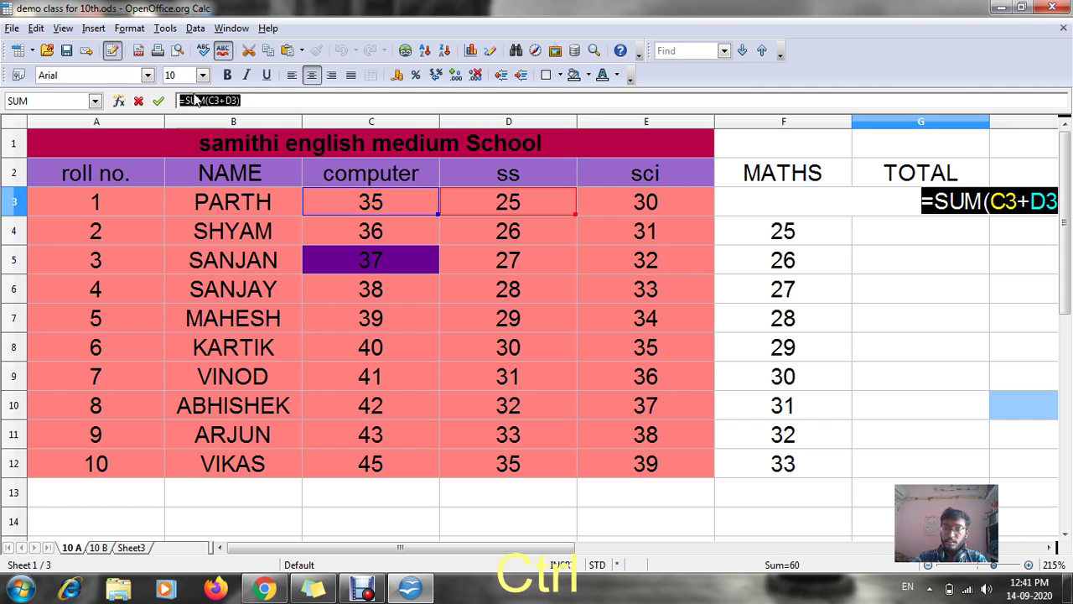
{"action": "key", "text": "ctrl+KP_Add"}
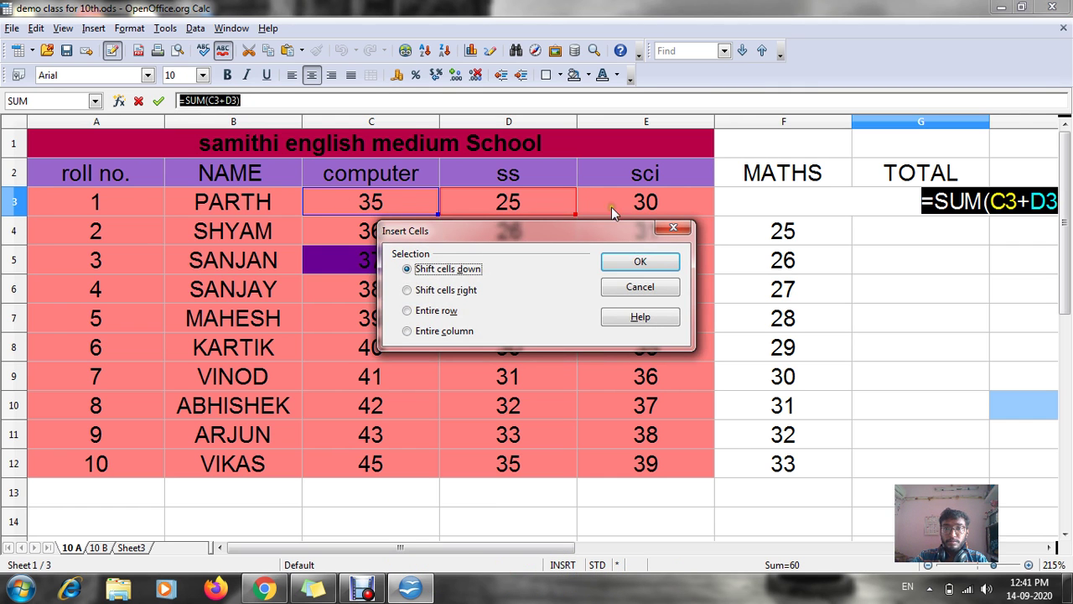
{"action": "left_click", "coordinate": [673, 227]}
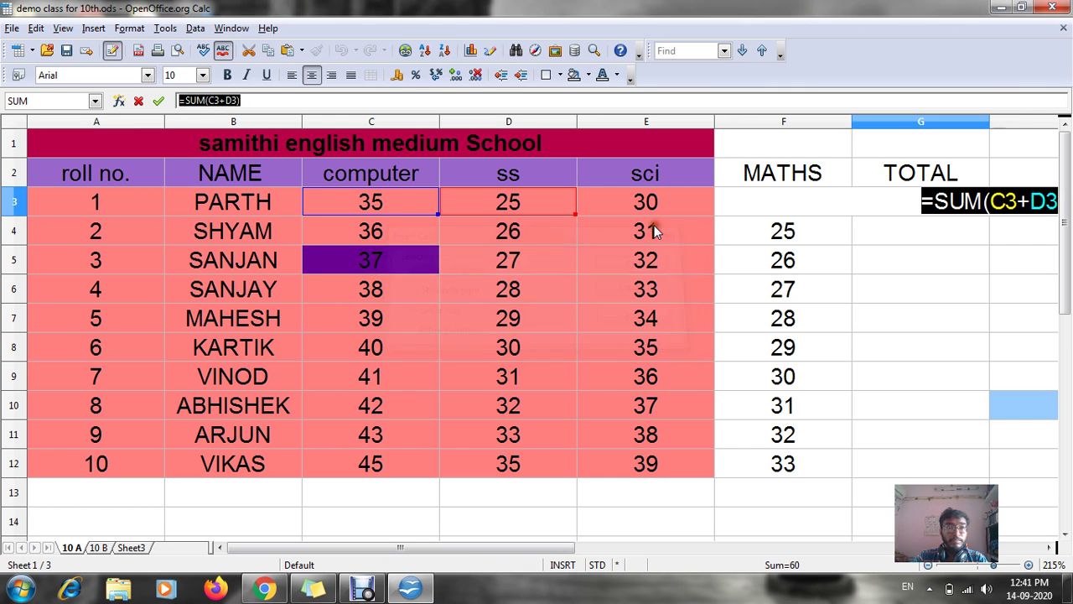
{"action": "left_click", "coordinate": [230, 99]}
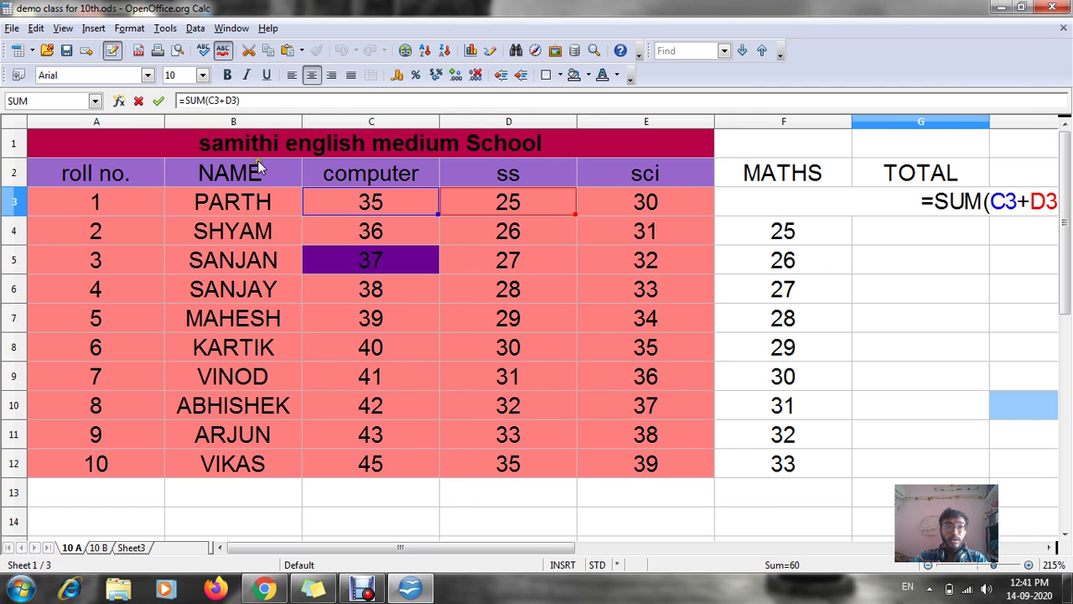
{"action": "type", "text": ")"}
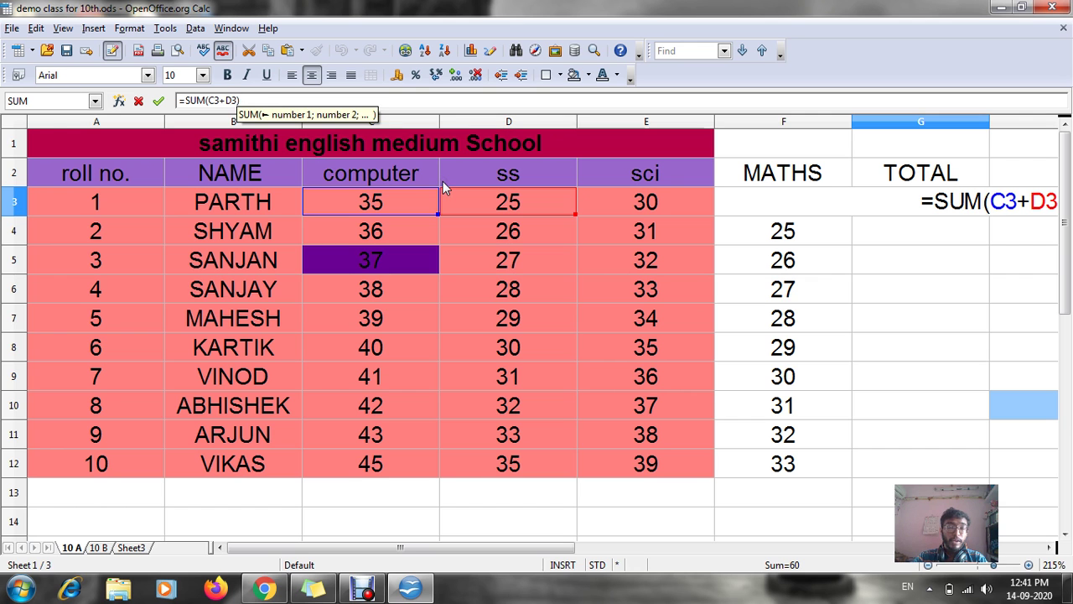
{"action": "type", "text": "+"}
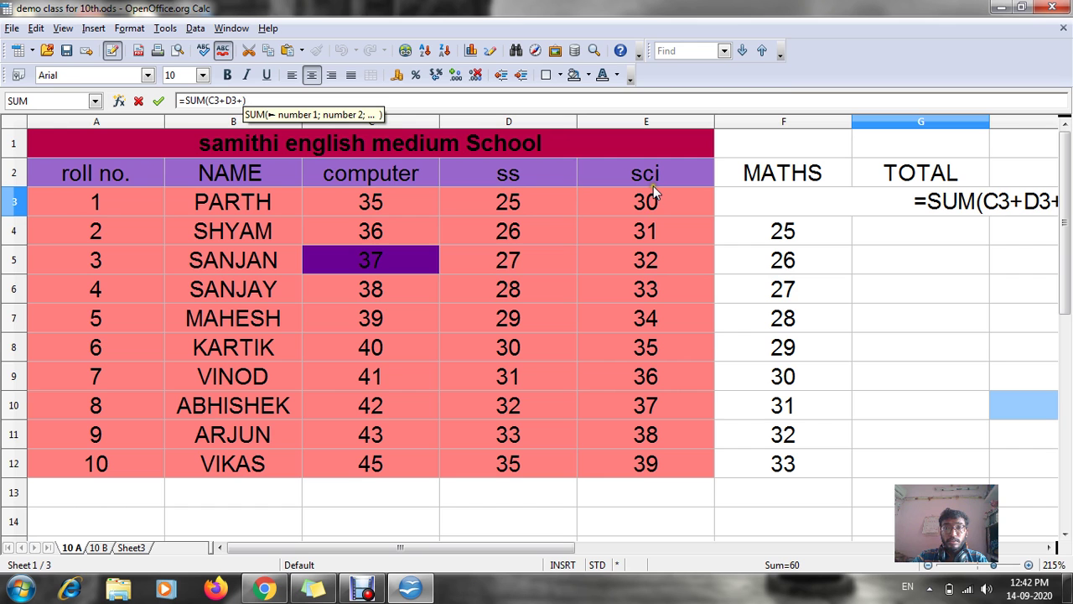
{"action": "type", "text": "E3"}
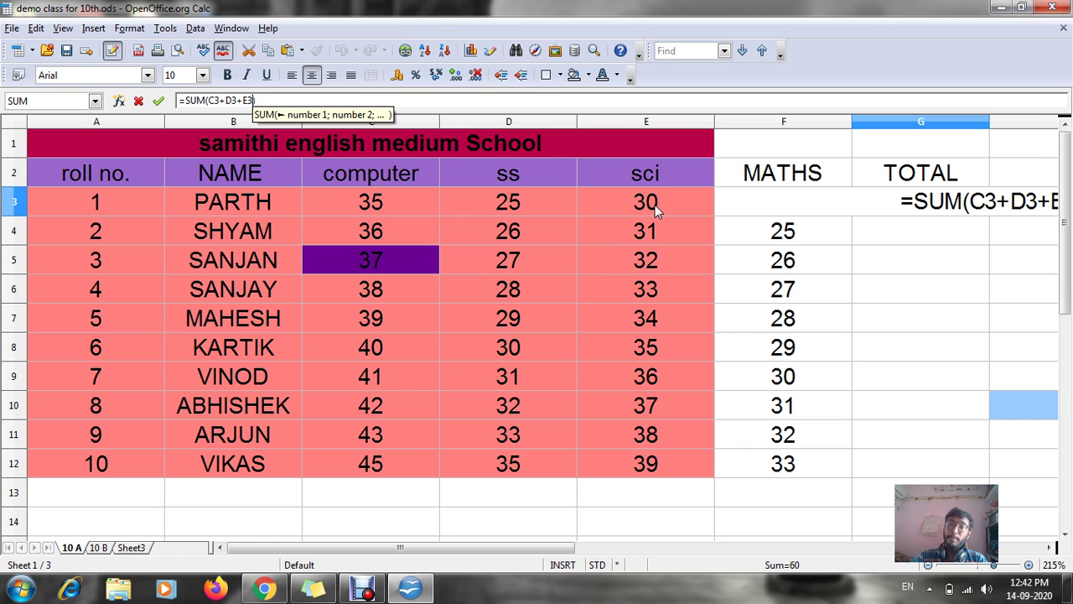
{"action": "left_click", "coordinate": [809, 216]}
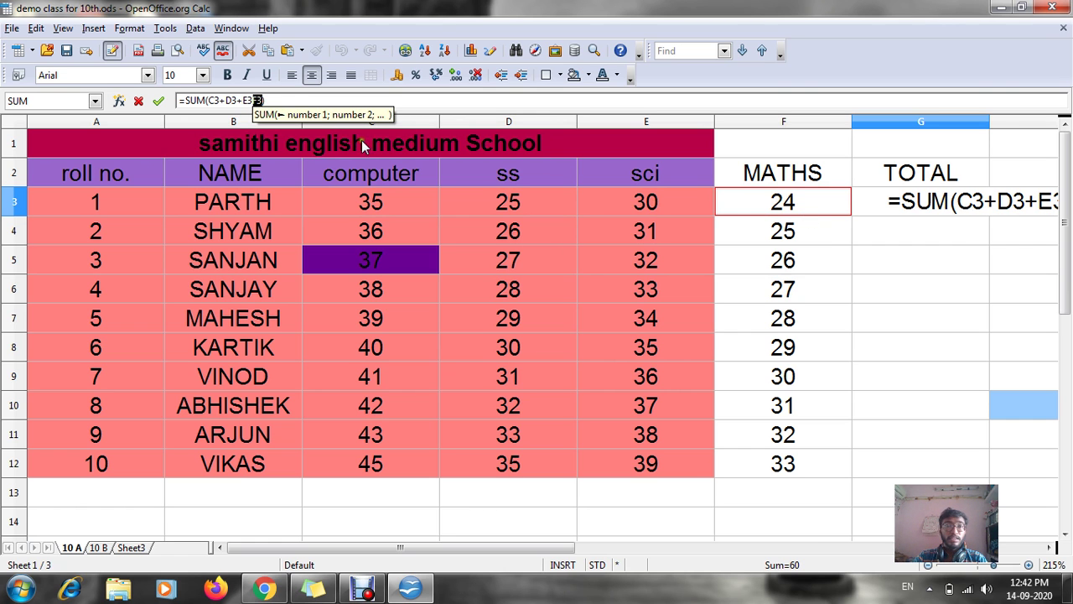
{"action": "left_click", "coordinate": [265, 100]}
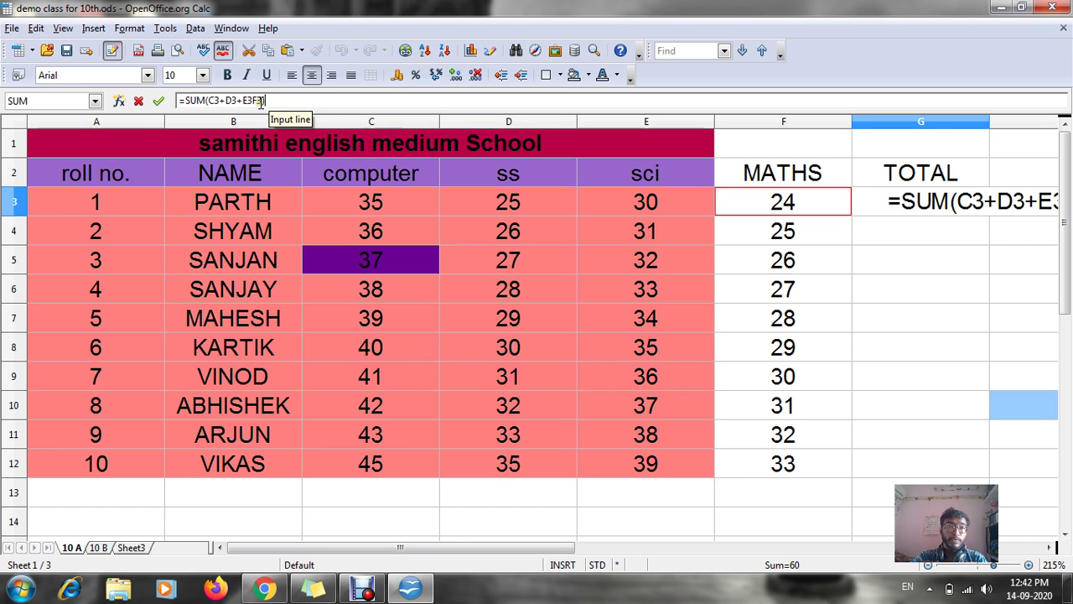
{"action": "type", "text": ")"}
{"action": "type", "text": "+"}
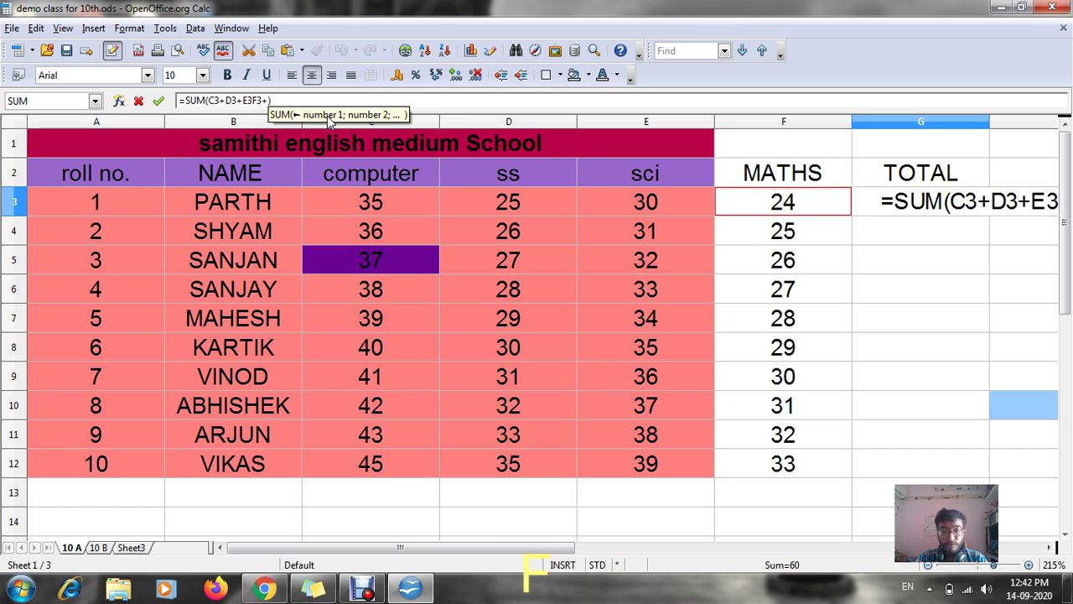
{"action": "type", "text": "F3"}
{"action": "key", "text": "Return"}
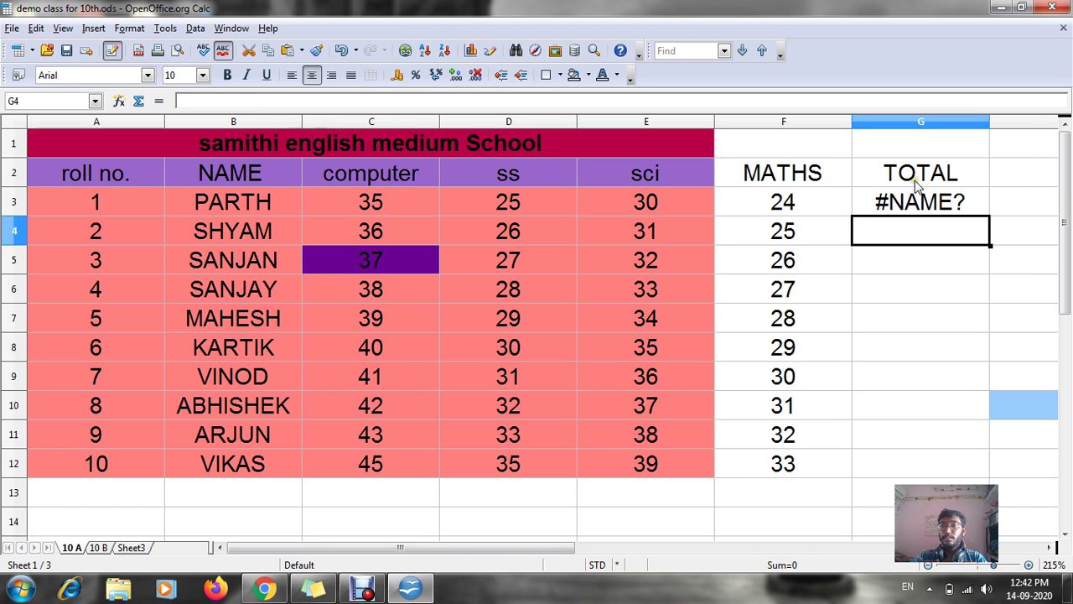
{"action": "left_click", "coordinate": [931, 207]}
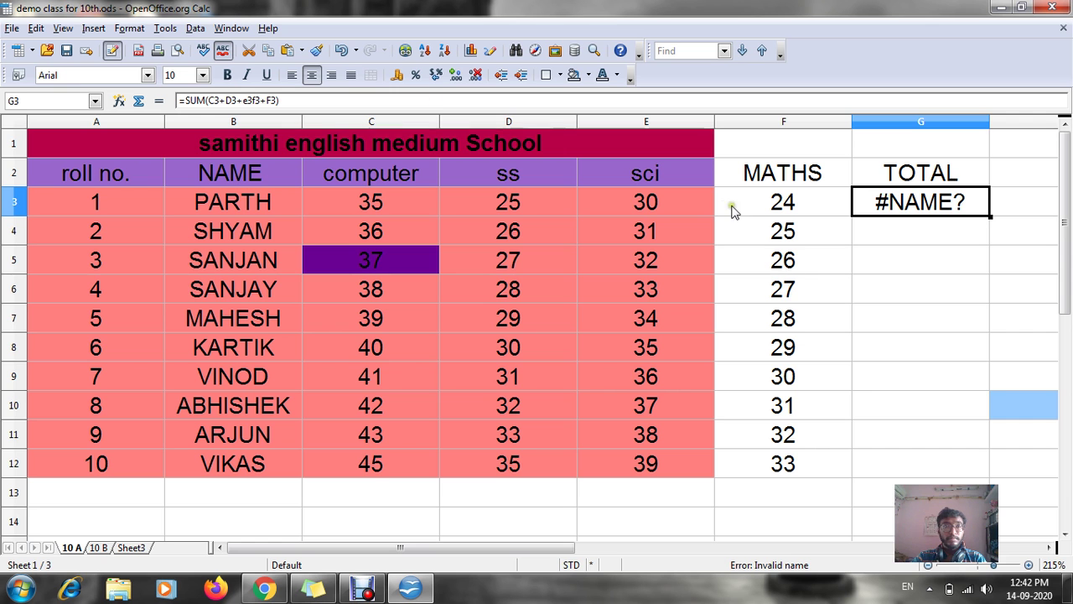
Give cell G3 the Text number format through Format Cells, Numbers category All then Text.
{"action": "right_click", "coordinate": [890, 198]}
{"action": "left_click", "coordinate": [911, 230]}
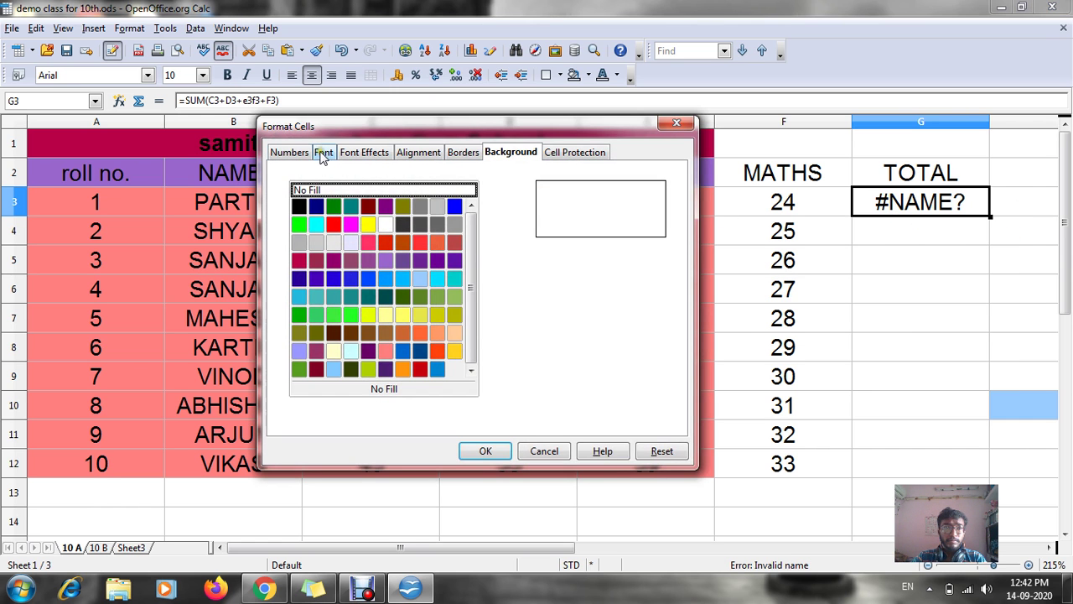
{"action": "left_click", "coordinate": [285, 154]}
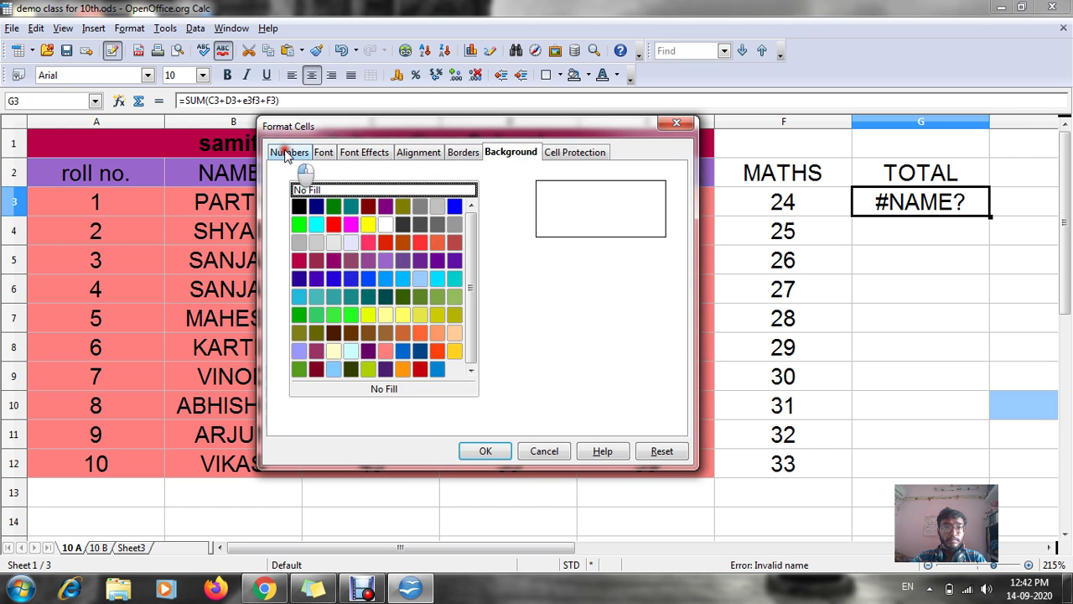
{"action": "left_click", "coordinate": [297, 158]}
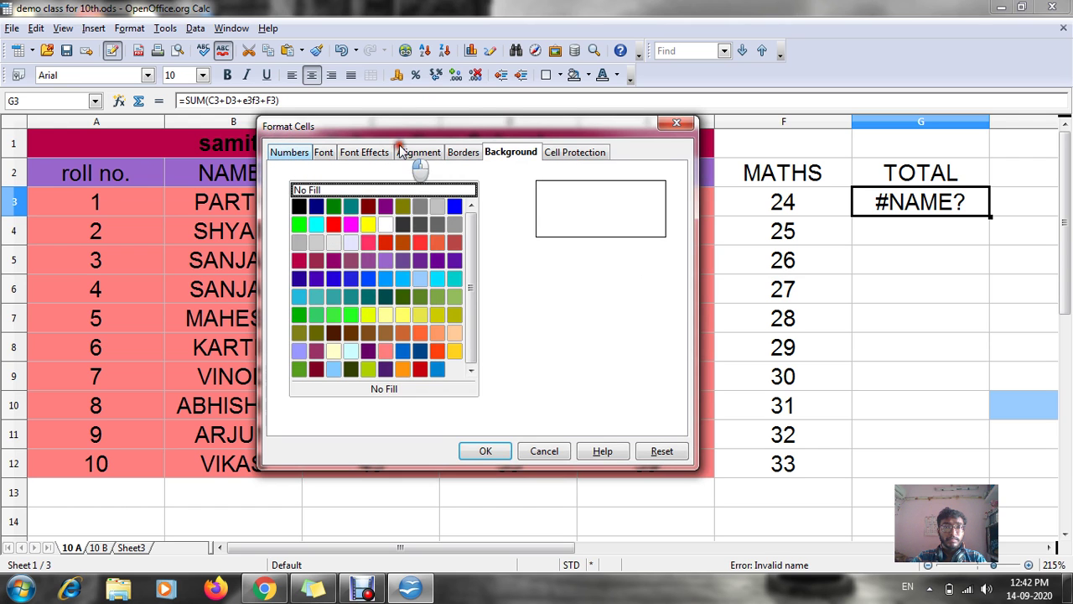
{"action": "left_click", "coordinate": [516, 212]}
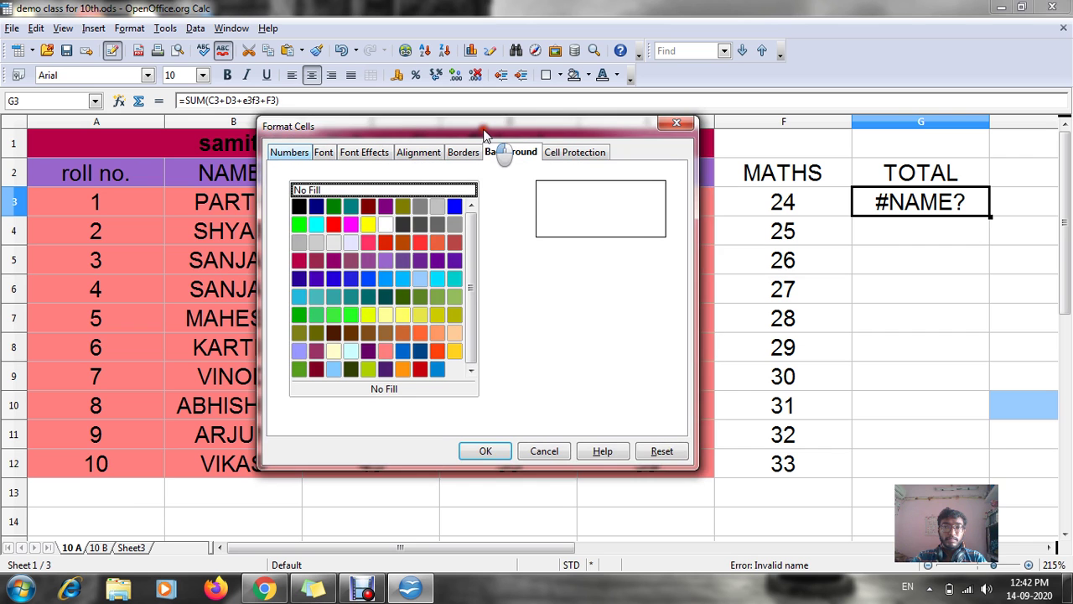
{"action": "left_click", "coordinate": [337, 205]}
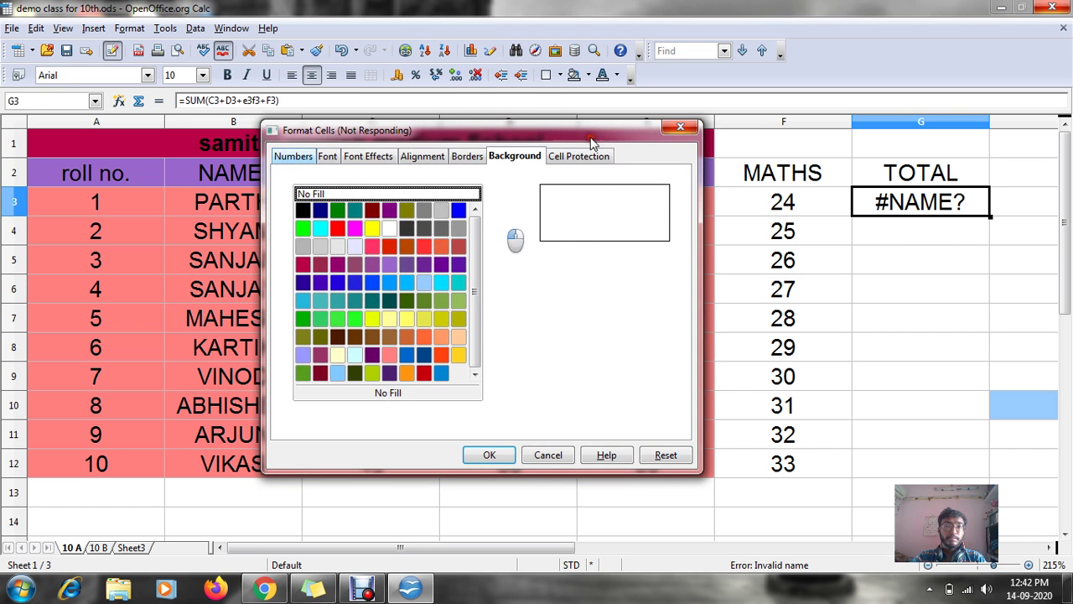
{"action": "left_click", "coordinate": [535, 208]}
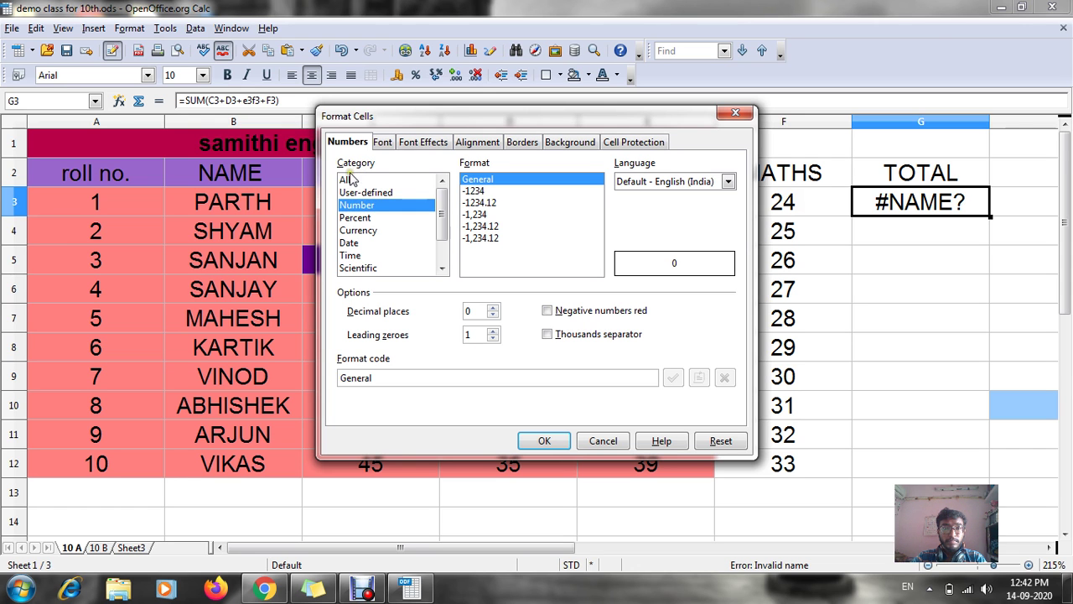
{"action": "left_click", "coordinate": [350, 181]}
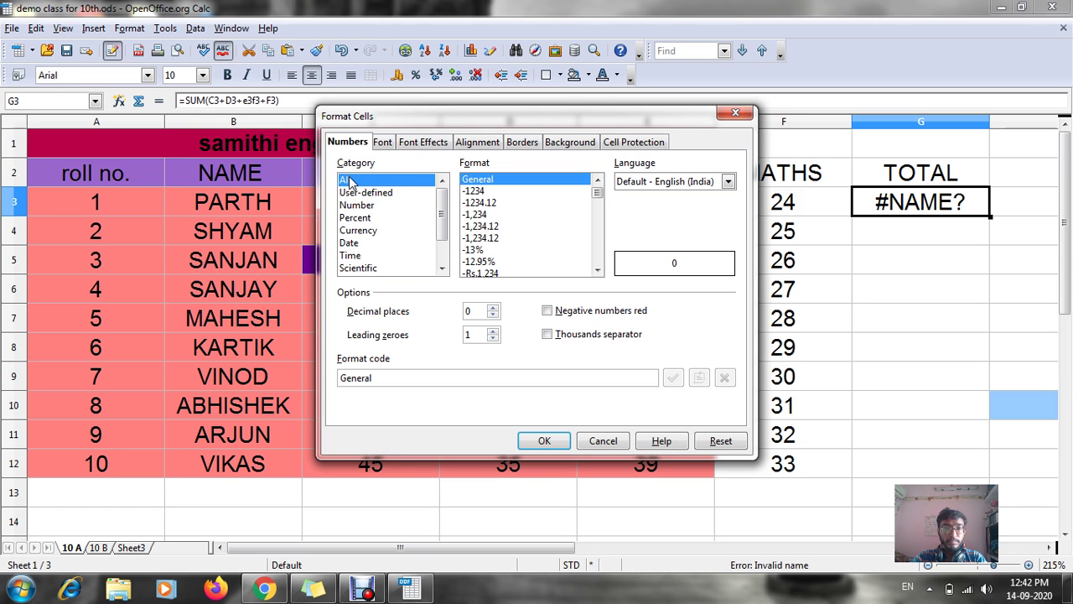
{"action": "left_click_drag", "start_coordinate": [442, 205], "coordinate": [445, 247]}
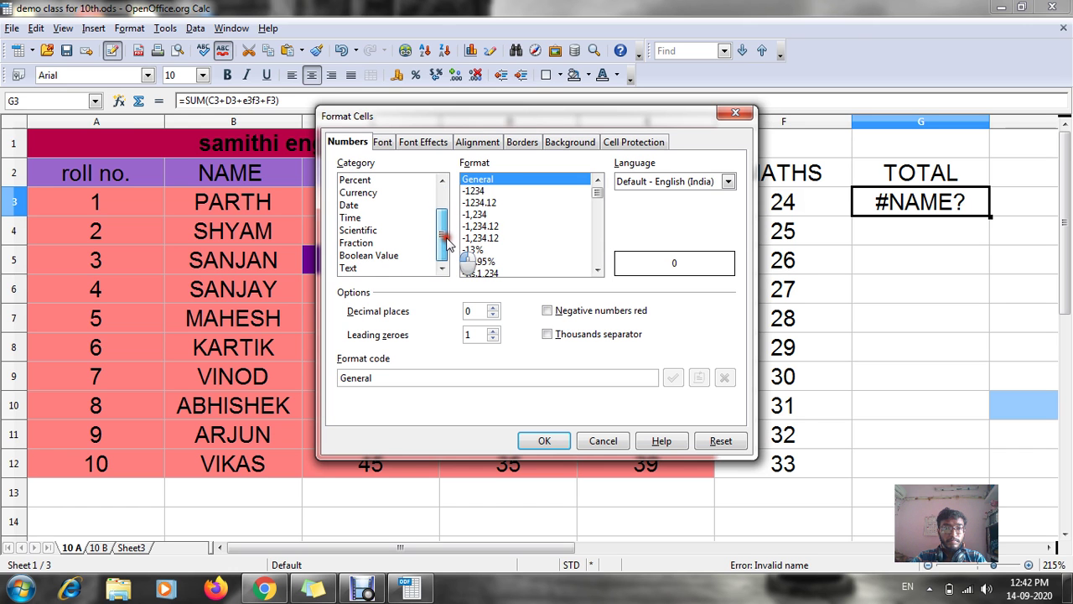
{"action": "left_click", "coordinate": [351, 267]}
{"action": "left_click", "coordinate": [545, 441]}
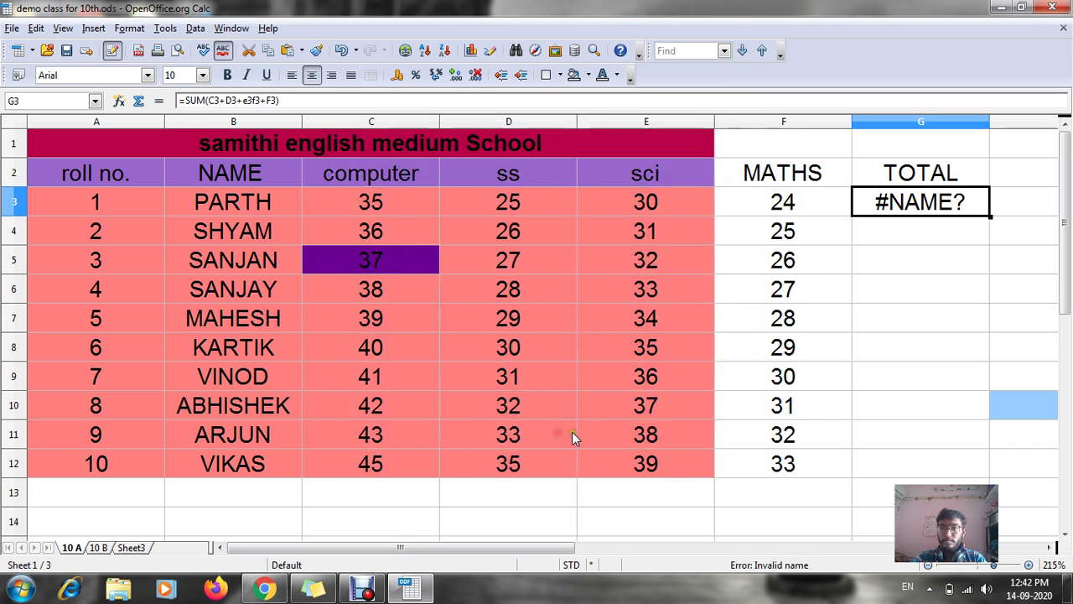
{"action": "left_click", "coordinate": [916, 228]}
{"action": "left_click", "coordinate": [910, 210]}
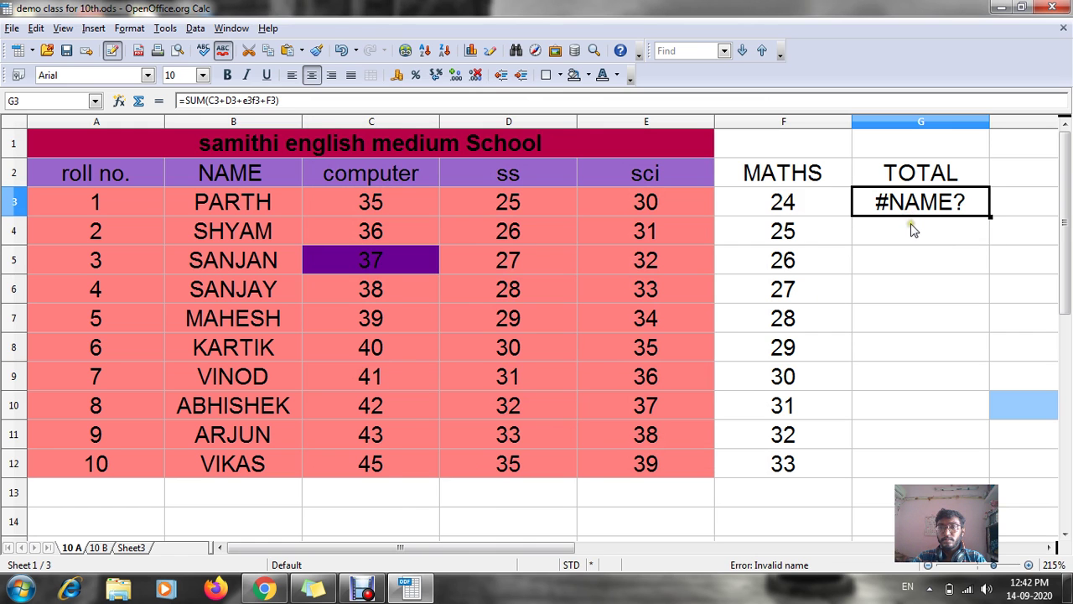
Replace G3's erroring formula with =SUM(B3+C3+D3+E3+F3).
{"action": "key", "text": "BackSpace"}
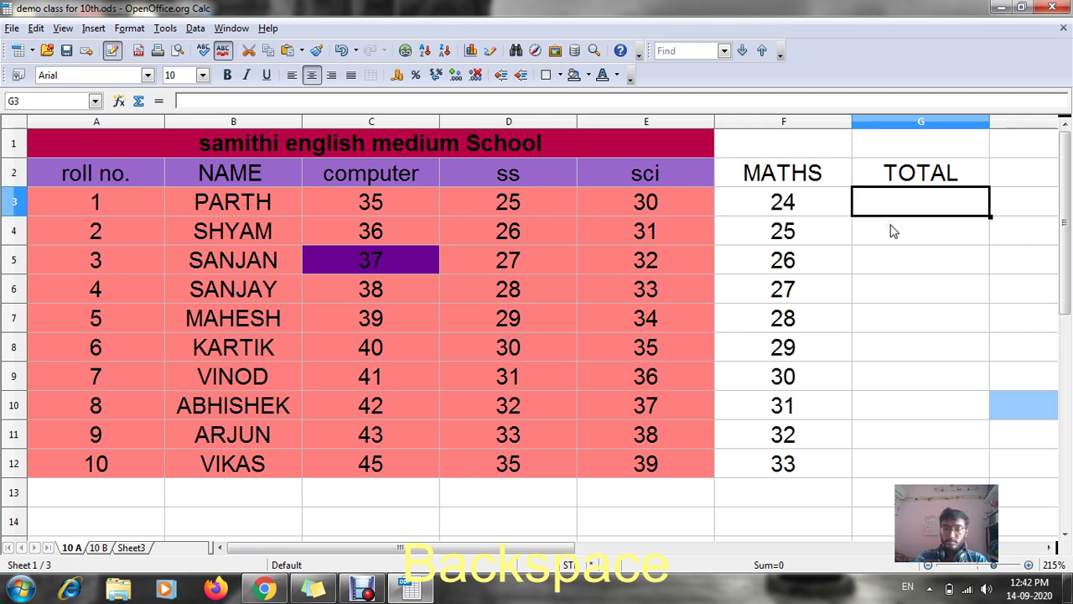
{"action": "type", "text": "=SUM"}
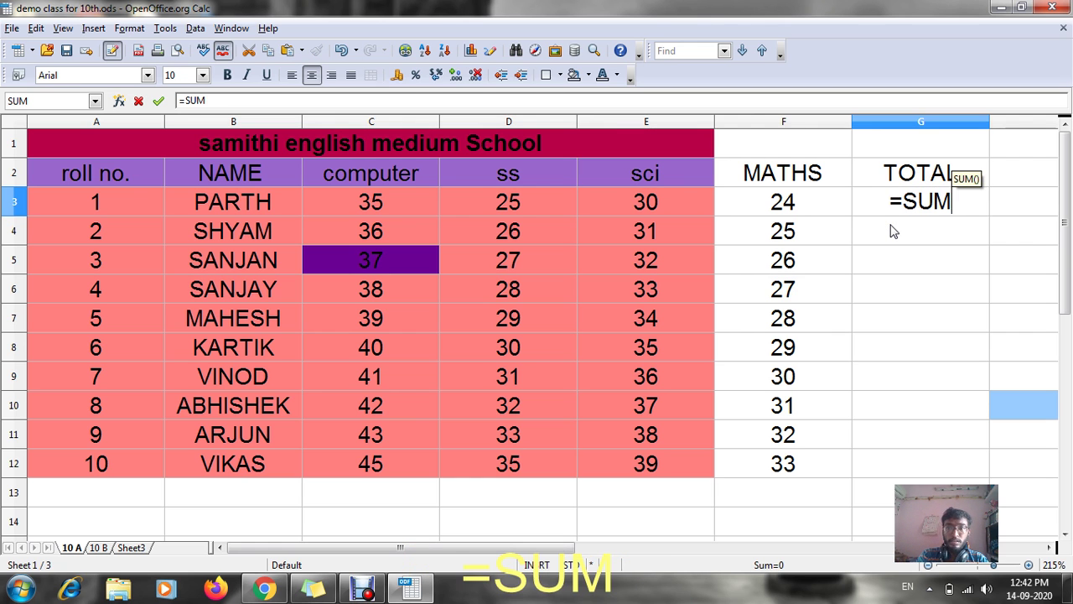
{"action": "type", "text": "("}
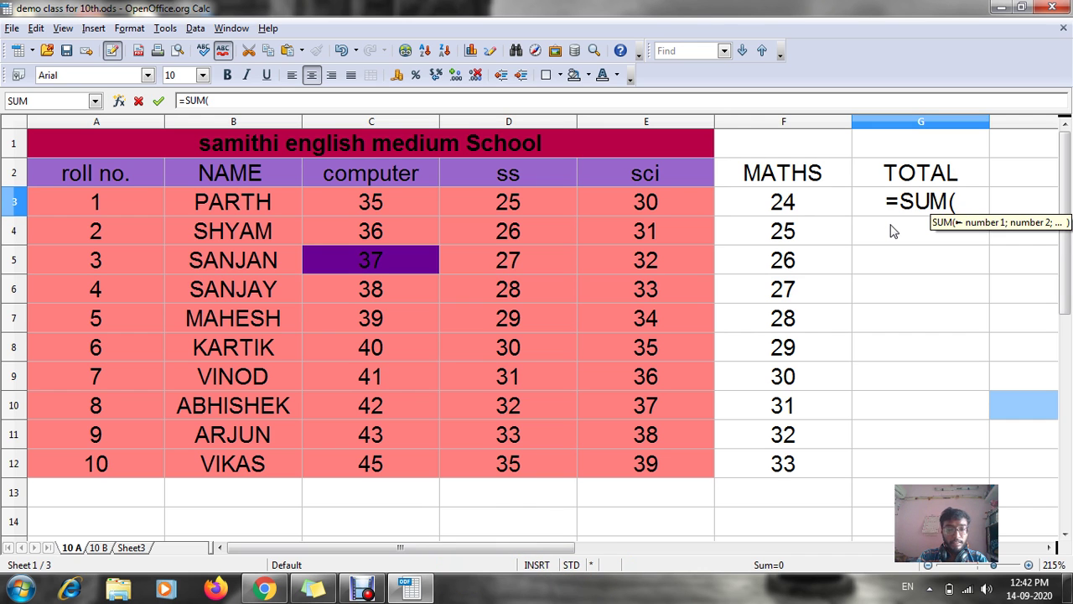
{"action": "type", "text": "B3+"}
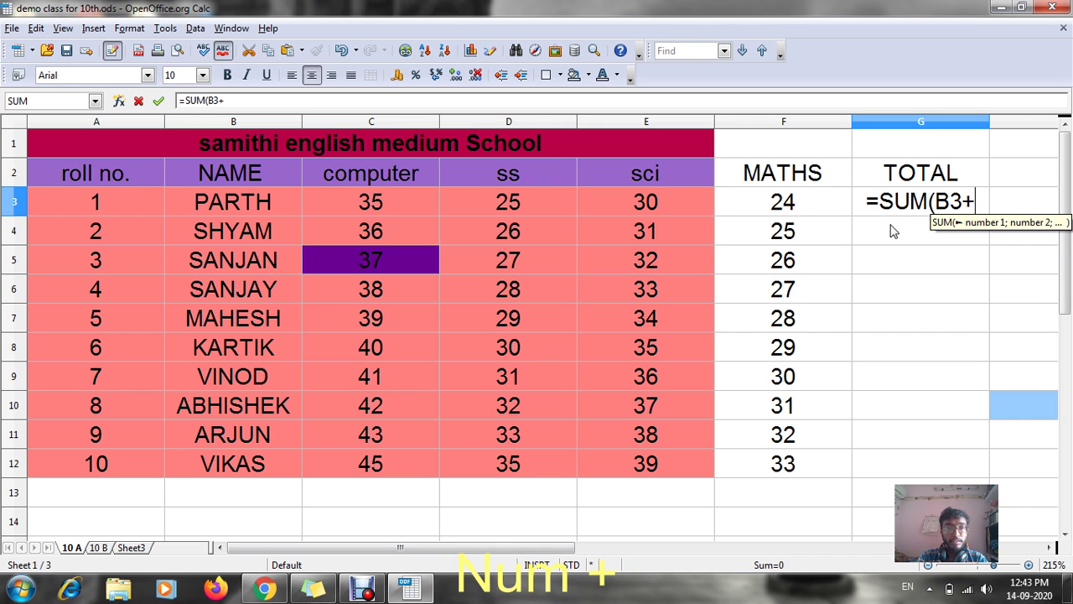
{"action": "type", "text": "C3+D3+E3"}
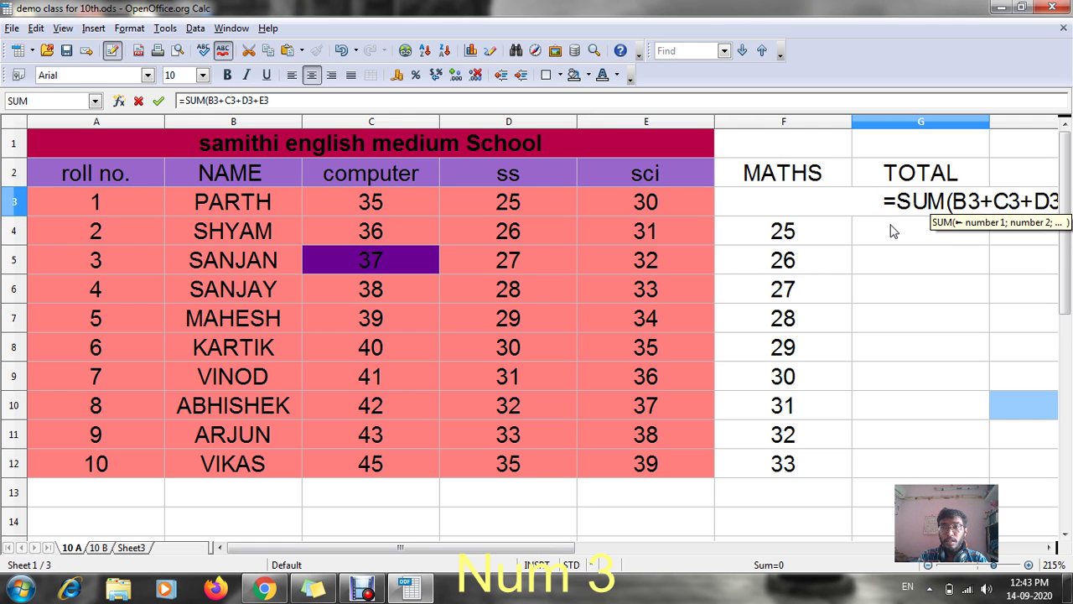
{"action": "type", "text": "+F"}
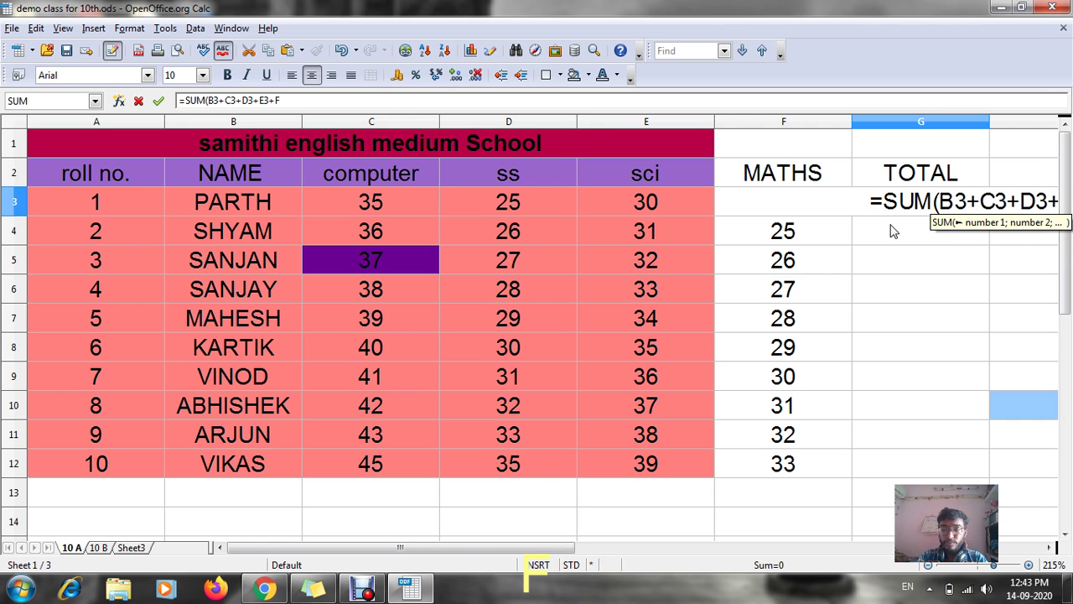
{"action": "type", "text": "3"}
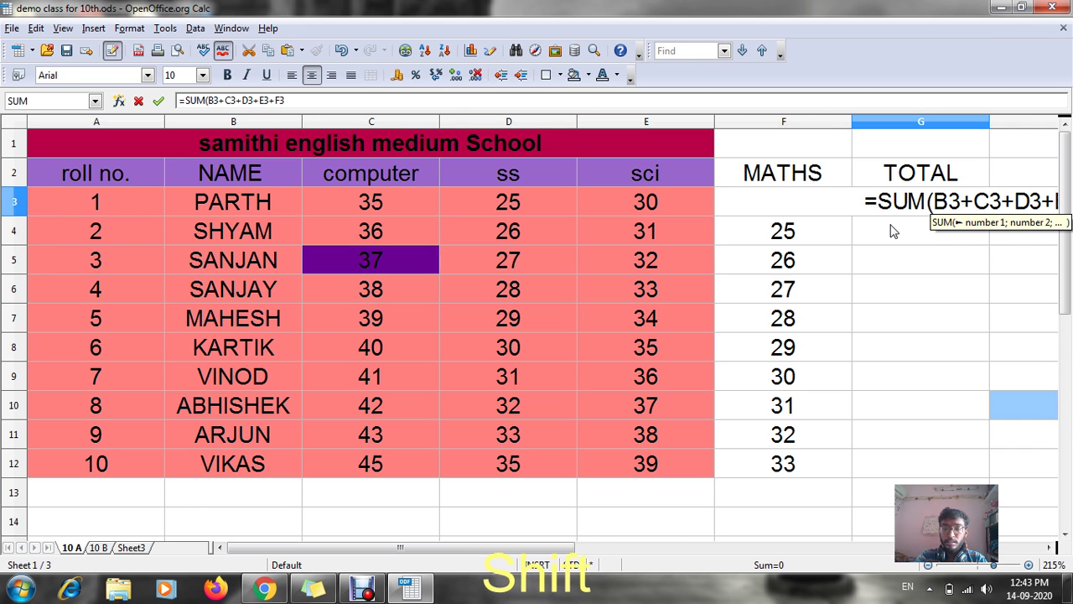
{"action": "type", "text": ")"}
{"action": "key", "text": "Return"}
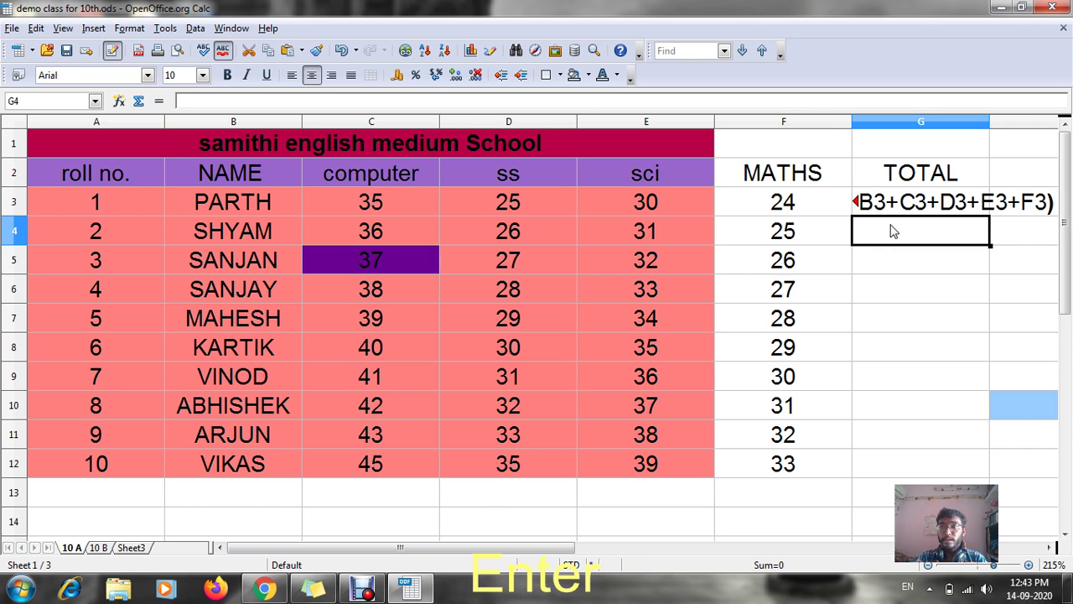
{"action": "left_click", "coordinate": [891, 208]}
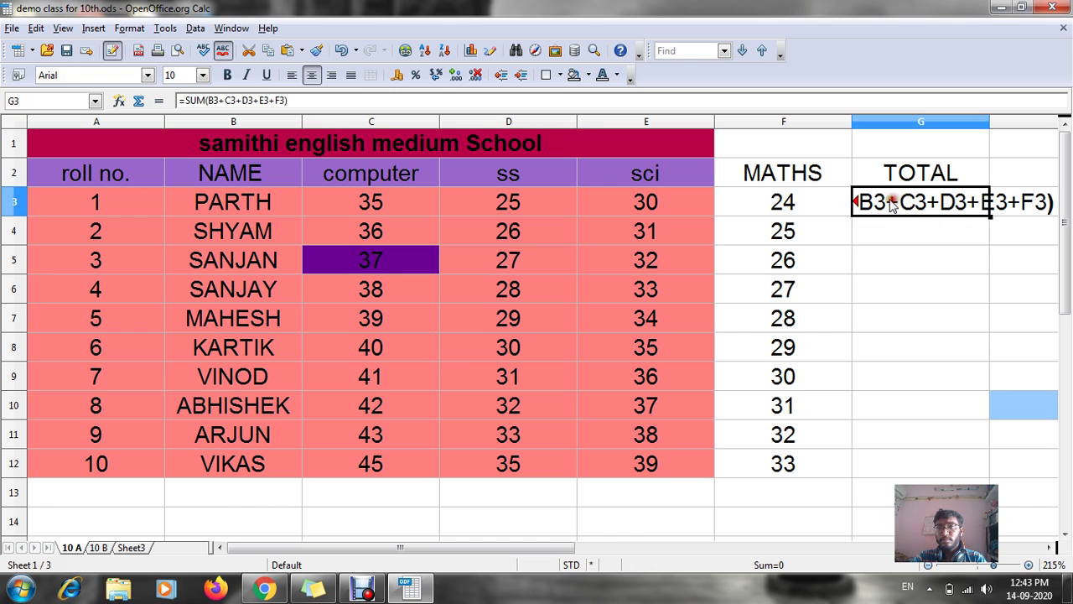
Edit G3's formula, adding F4, G6 and G5 references and undoing the G6 one.
{"action": "left_click", "coordinate": [299, 102]}
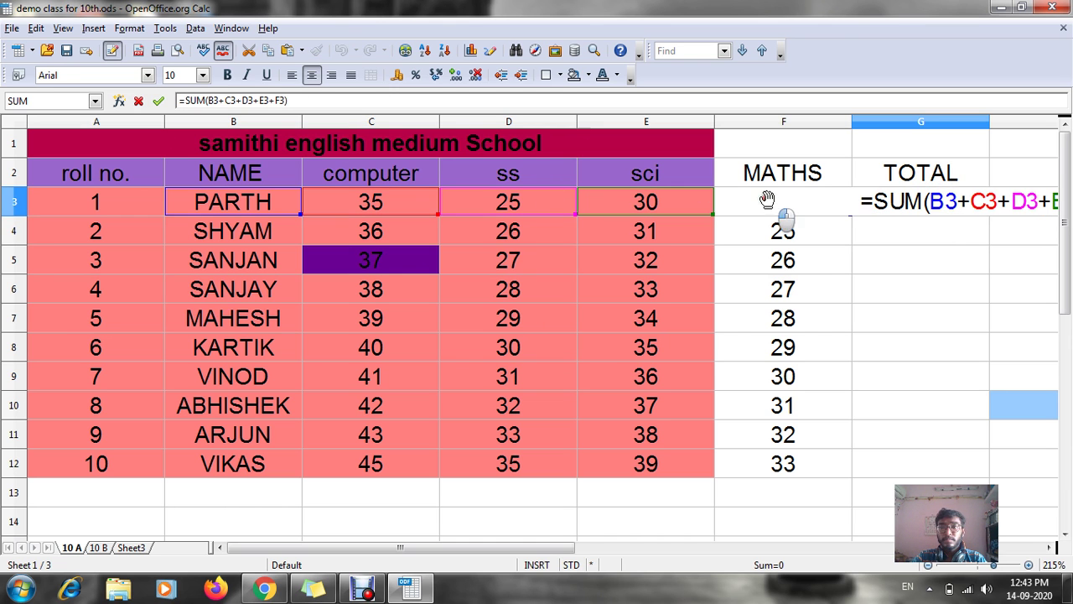
{"action": "left_click", "coordinate": [805, 233]}
{"action": "key", "text": "ctrl+z"}
{"action": "left_click", "coordinate": [906, 220]}
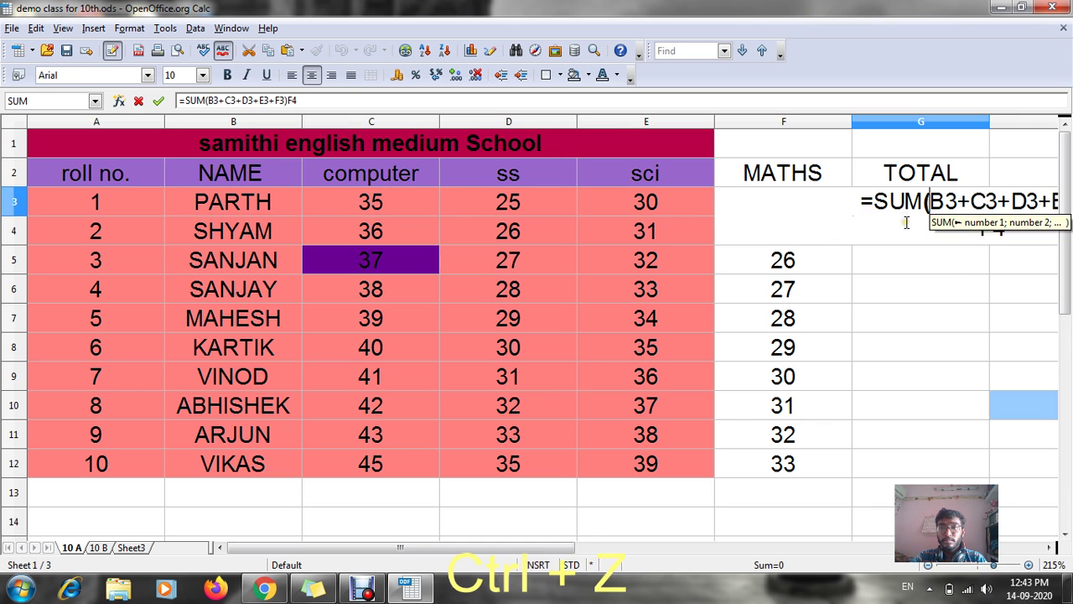
{"action": "left_click", "coordinate": [947, 286]}
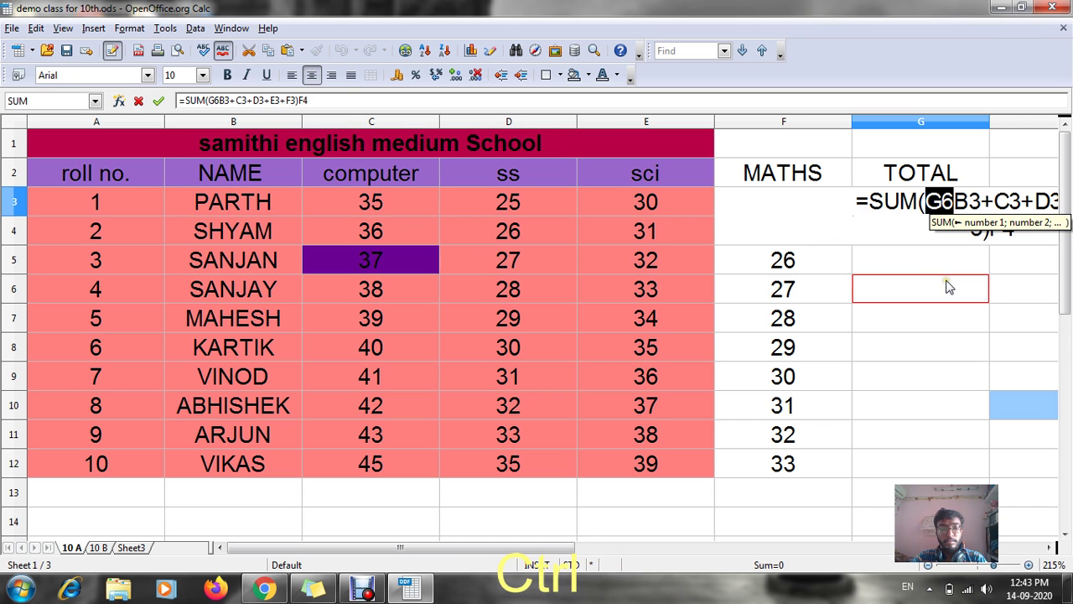
{"action": "key", "text": "ctrl+z"}
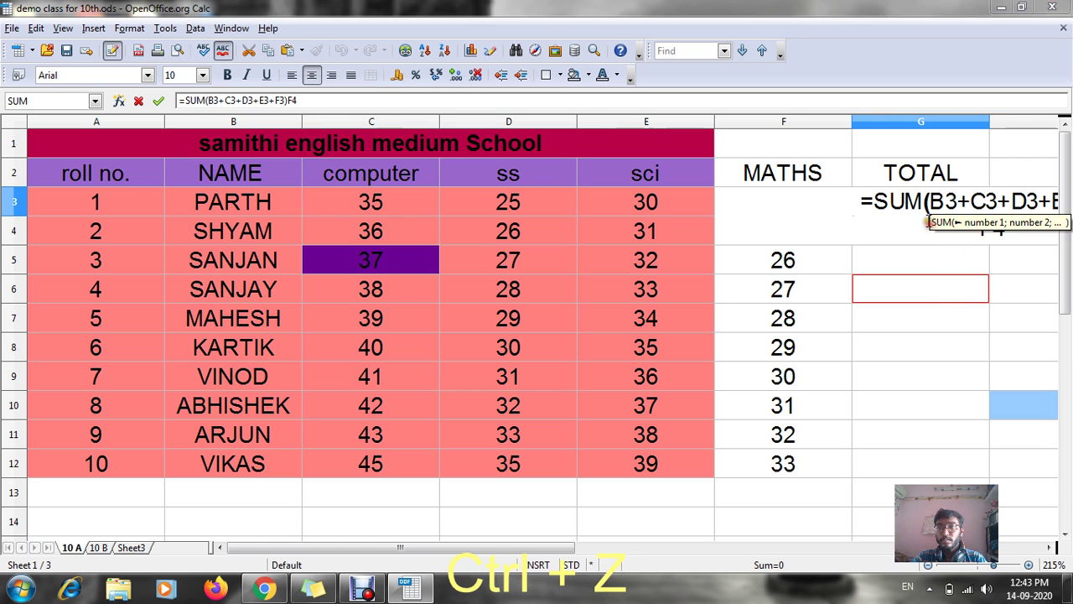
{"action": "left_click", "coordinate": [918, 253]}
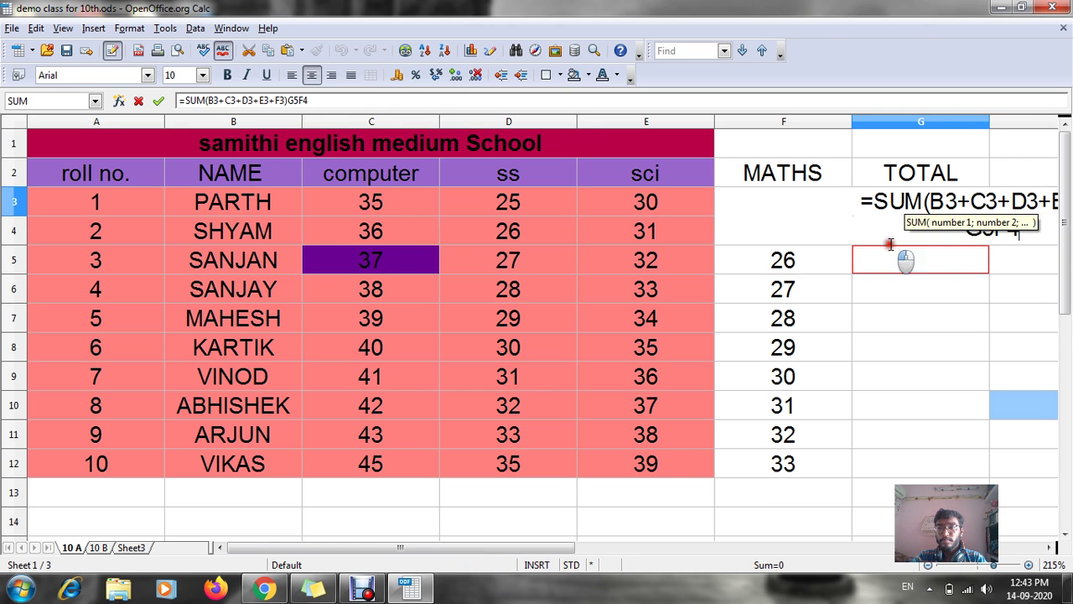
{"action": "left_click_drag", "start_coordinate": [867, 199], "coordinate": [1035, 244]}
Clear the old G3 formula, cut the MATHS column and insert a blank column before sci.
{"action": "key", "text": "BackSpace"}
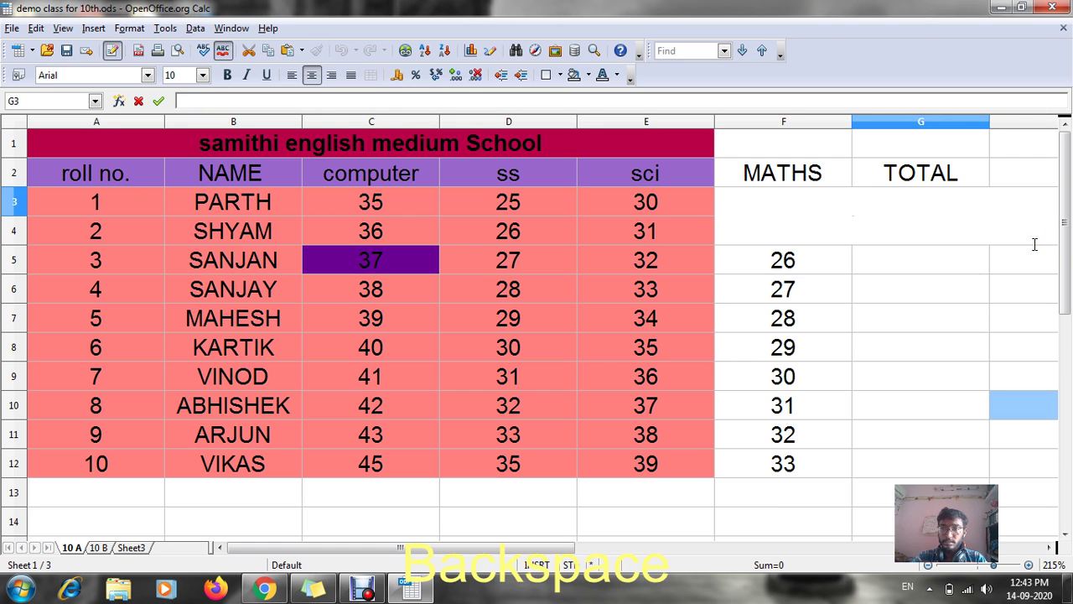
{"action": "left_click_drag", "start_coordinate": [914, 319], "coordinate": [914, 298]}
{"action": "left_click", "coordinate": [899, 209]}
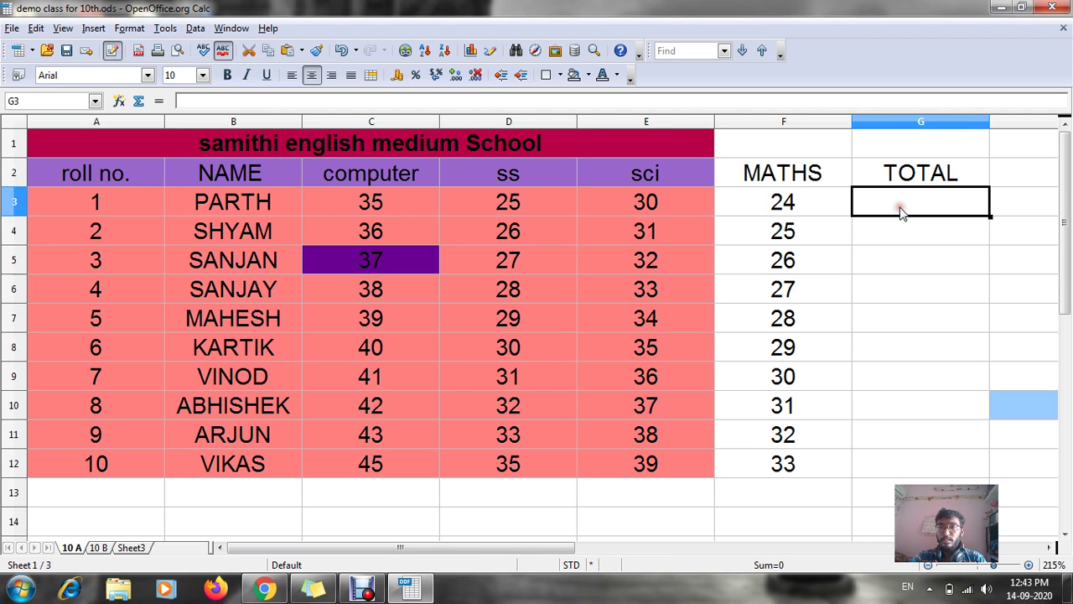
{"action": "left_click", "coordinate": [889, 223]}
{"action": "left_click", "coordinate": [784, 124]}
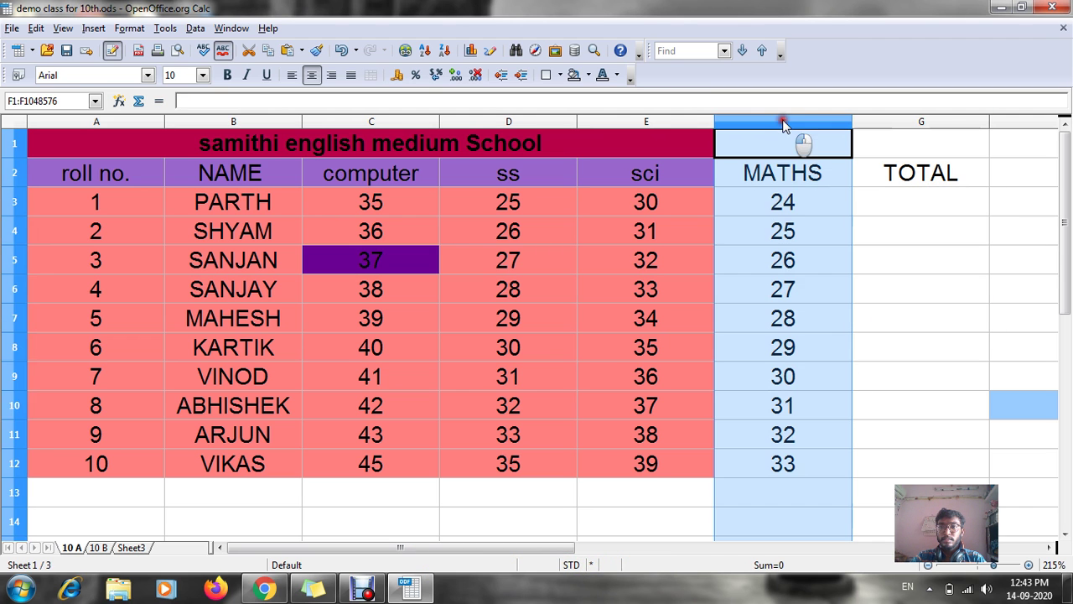
{"action": "key", "text": "ctrl+x"}
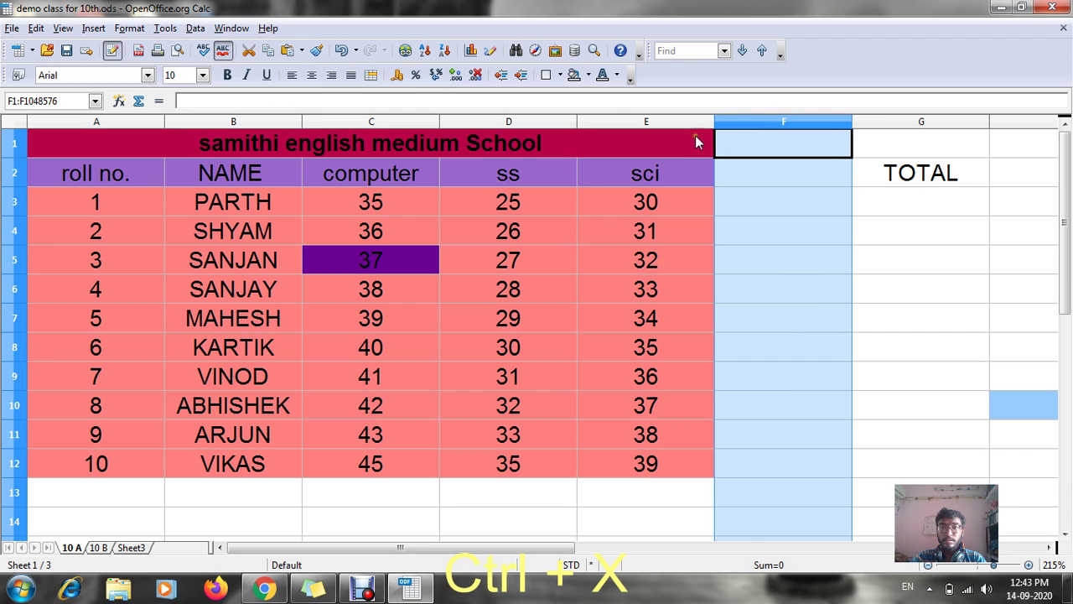
{"action": "left_click", "coordinate": [631, 121]}
{"action": "key", "text": "ctrl+KP_Add"}
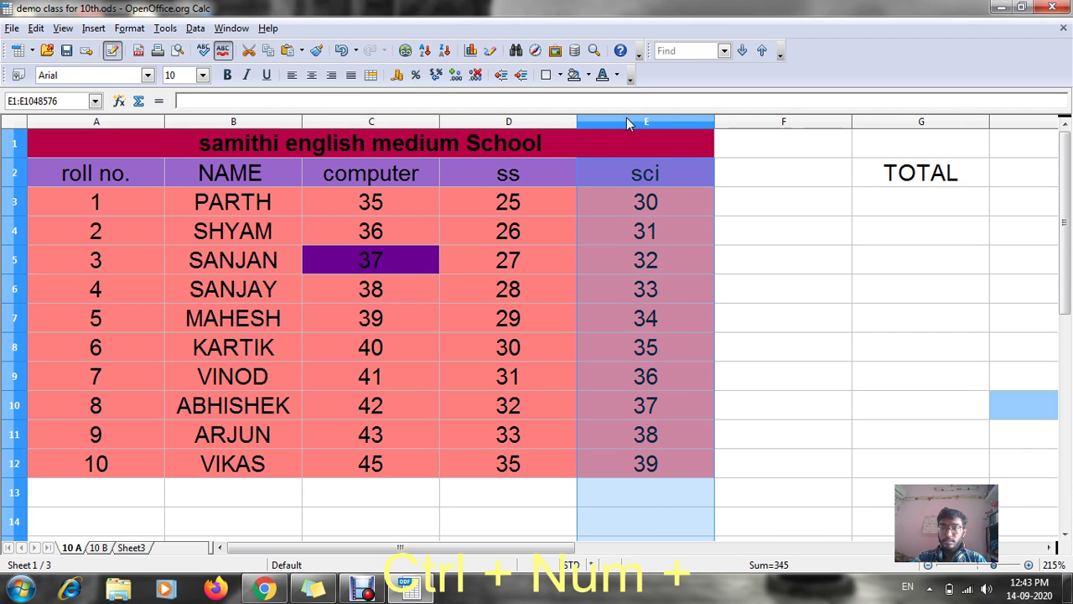
{"action": "left_click", "coordinate": [640, 204]}
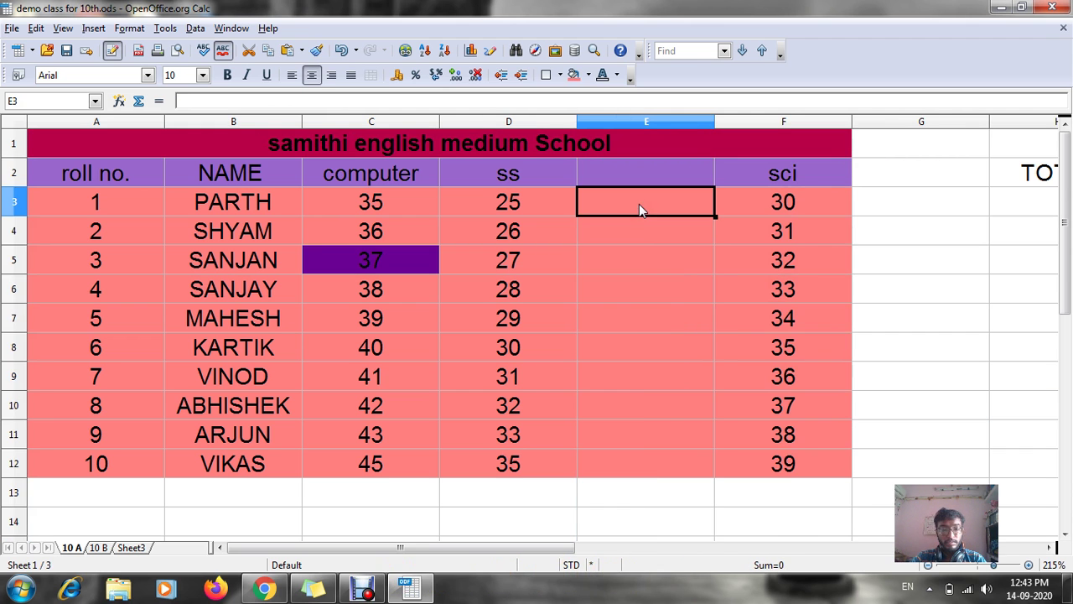
{"action": "left_click", "coordinate": [602, 168]}
{"action": "key", "text": "ctrl+v"}
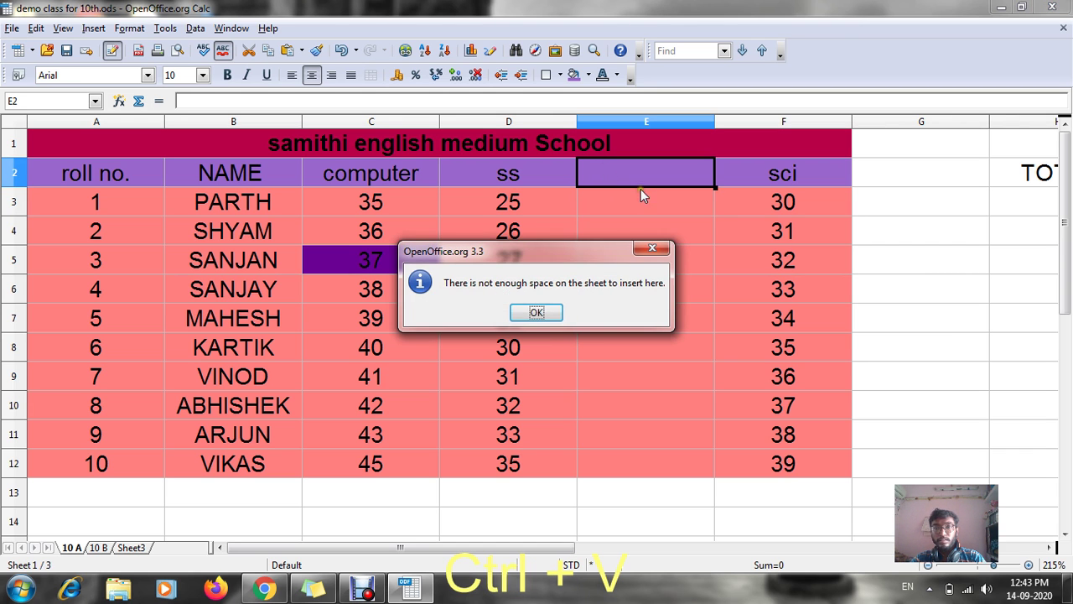
{"action": "left_click", "coordinate": [544, 311]}
Enter the MATHS heading and marks 24 and 25 in E2:E4, then fill down to 33 in E12.
{"action": "left_click", "coordinate": [643, 175]}
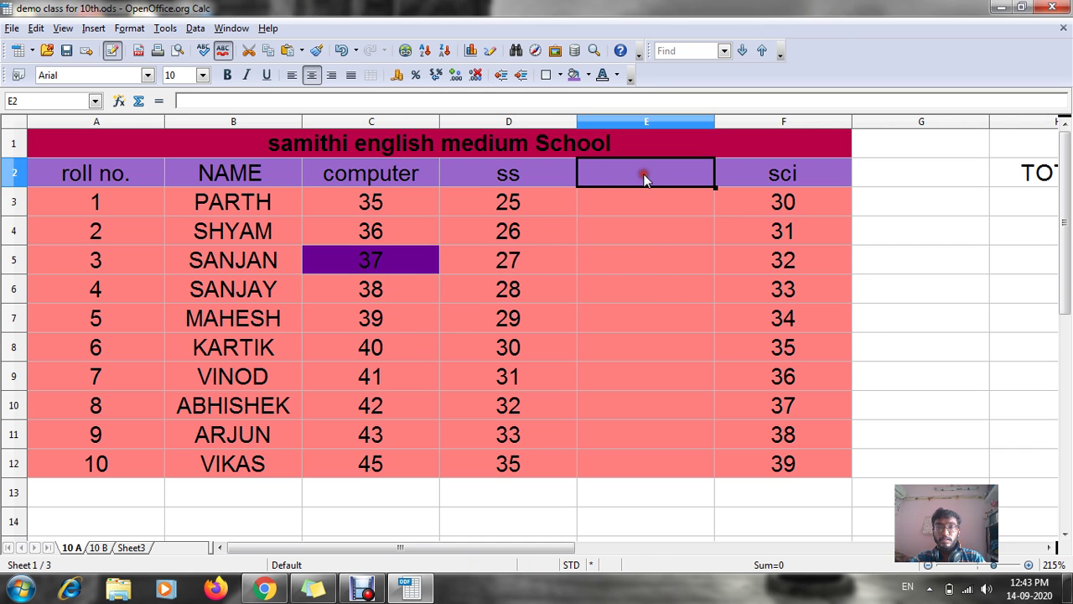
{"action": "type", "text": "MATHS"}
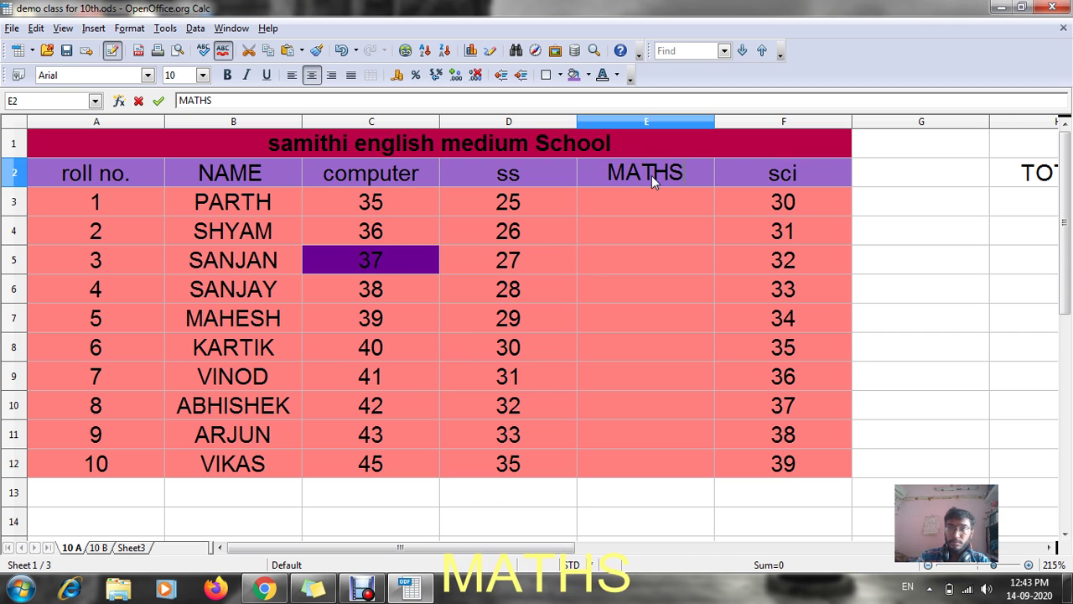
{"action": "key", "text": "Return"}
{"action": "type", "text": "24"}
{"action": "key", "text": "Return"}
{"action": "type", "text": "25"}
{"action": "key", "text": "Return"}
{"action": "key", "text": "Up"}
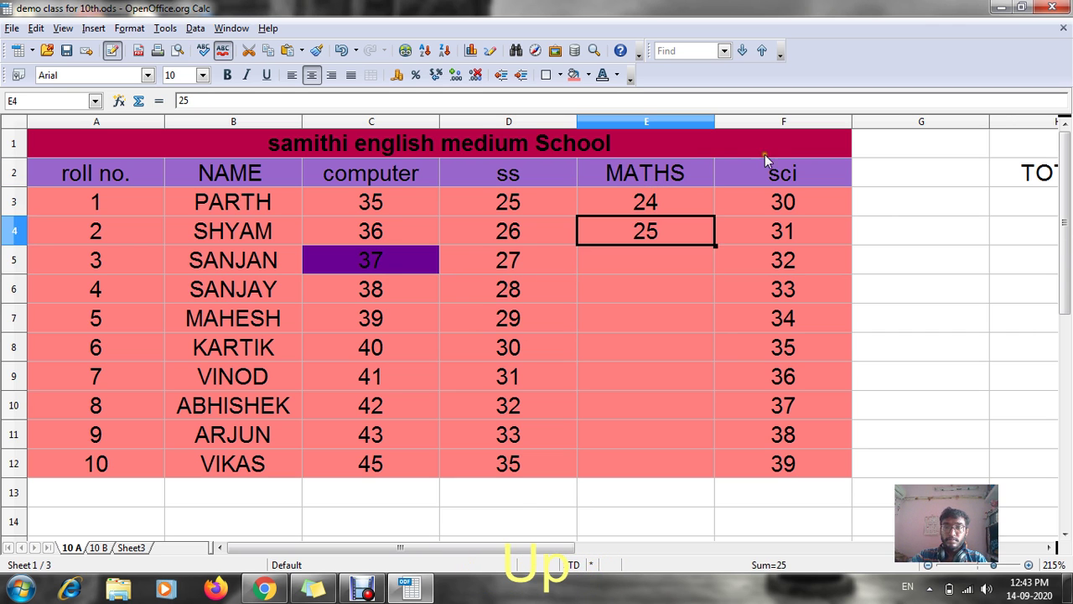
{"action": "left_click_drag", "start_coordinate": [715, 246], "coordinate": [727, 471]}
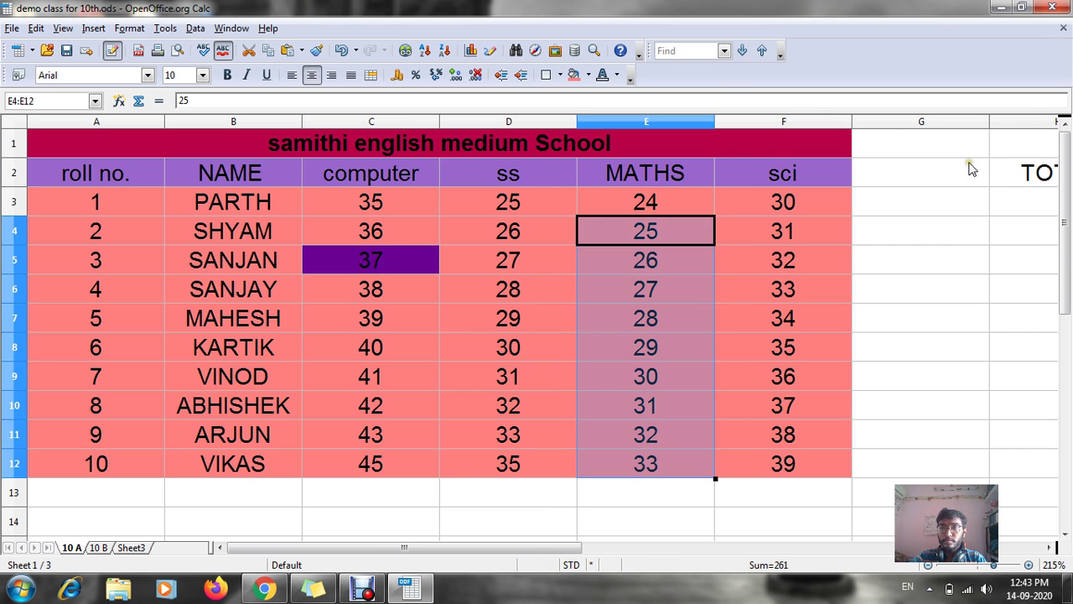
Head column G with TOTAL in G2.
{"action": "left_click", "coordinate": [934, 176]}
{"action": "type", "text": "TOTAL"}
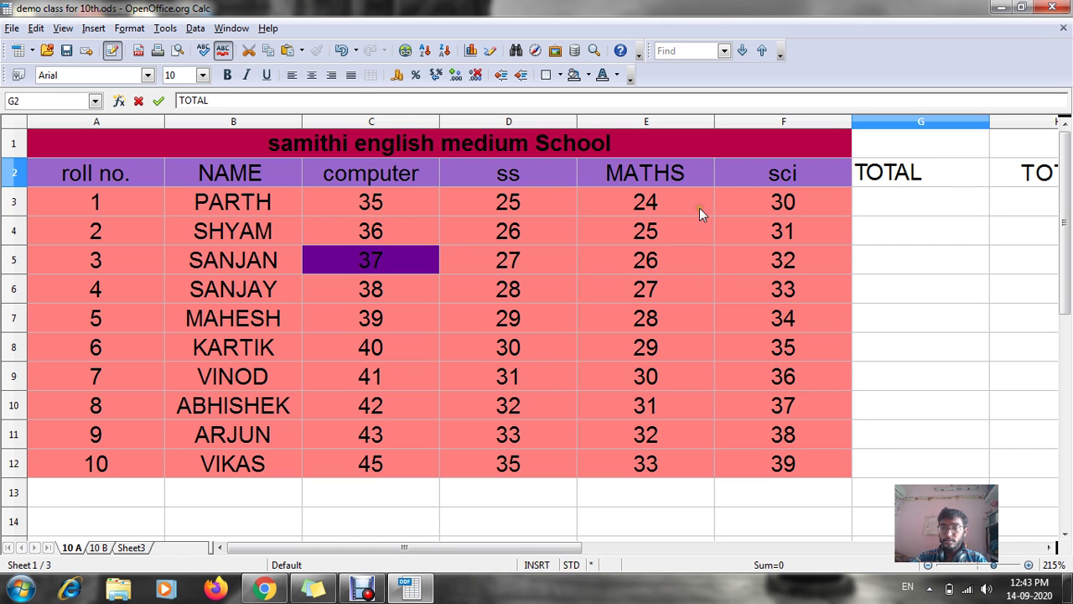
{"action": "key", "text": "Return"}
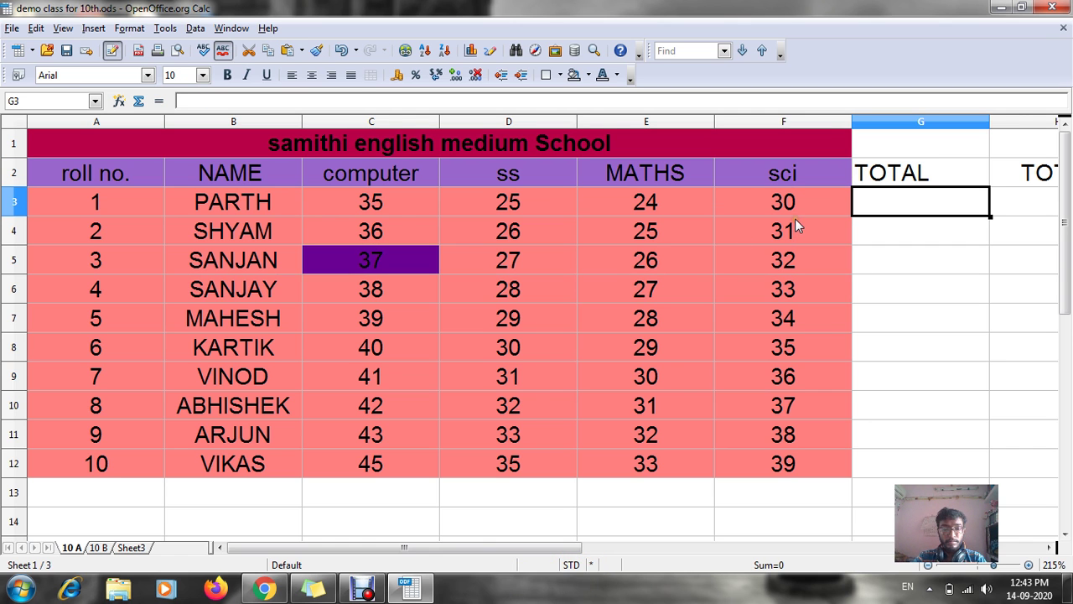
Enter =SUM(C3+D3+E3+F3) in G3, replacing the mistaken B3 reference, to get 114.
{"action": "type", "text": "=SUM"}
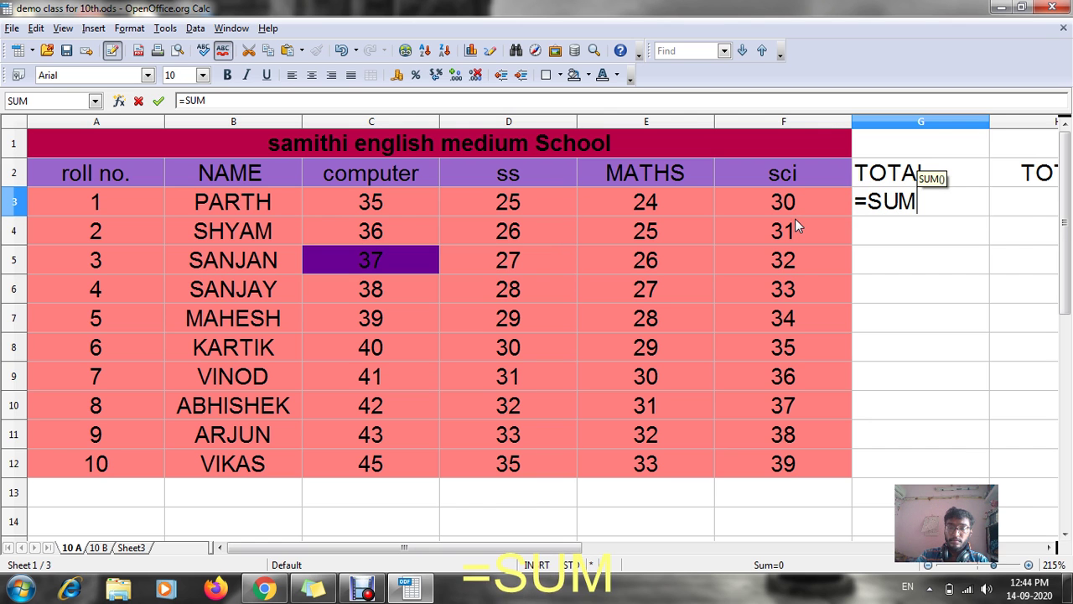
{"action": "type", "text": "("}
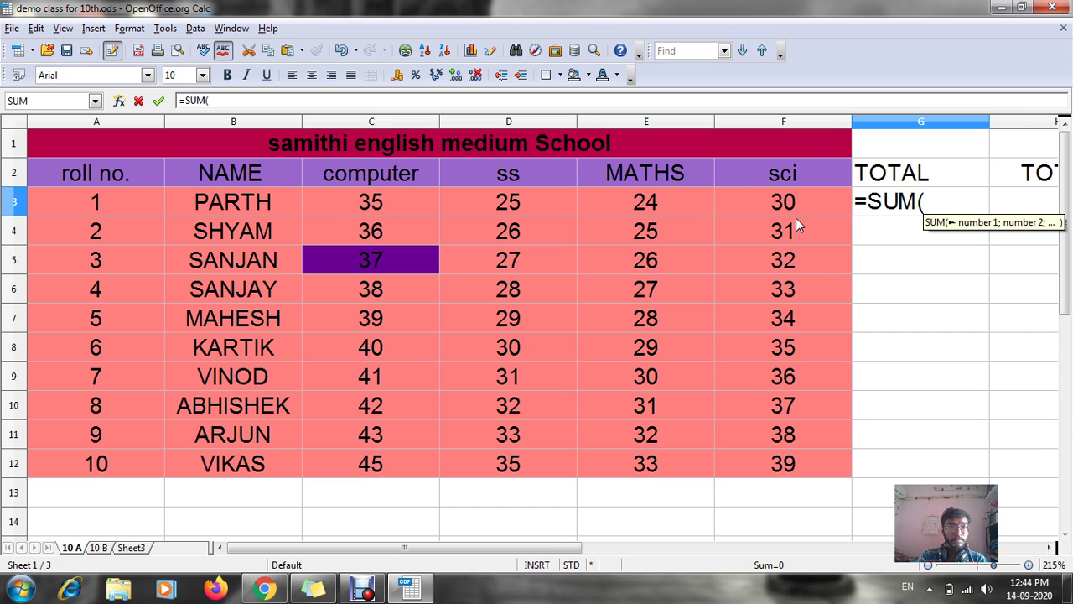
{"action": "type", "text": "B3"}
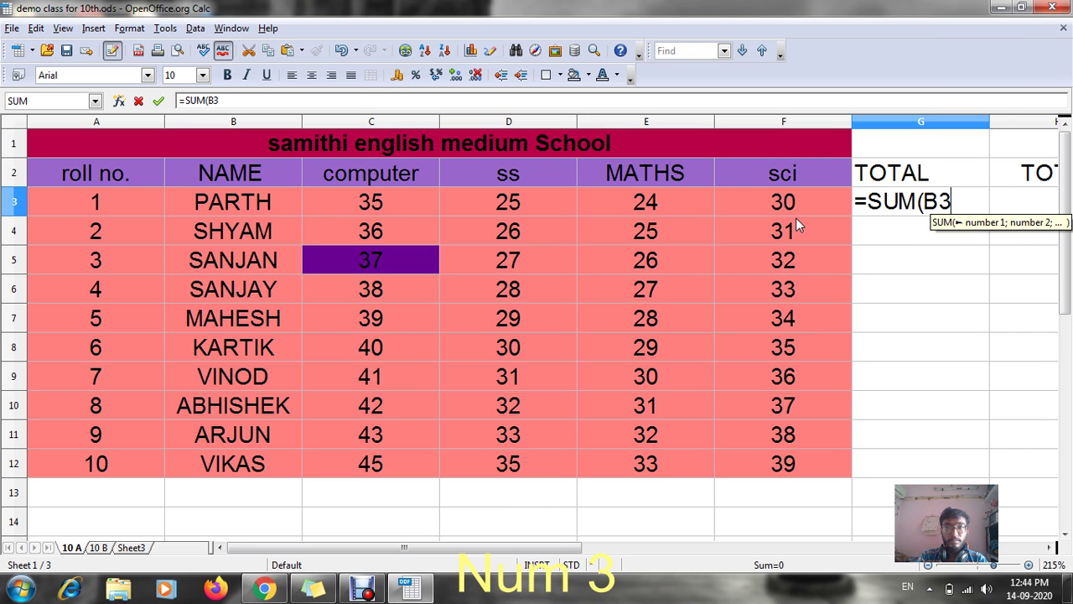
{"action": "type", "text": "+"}
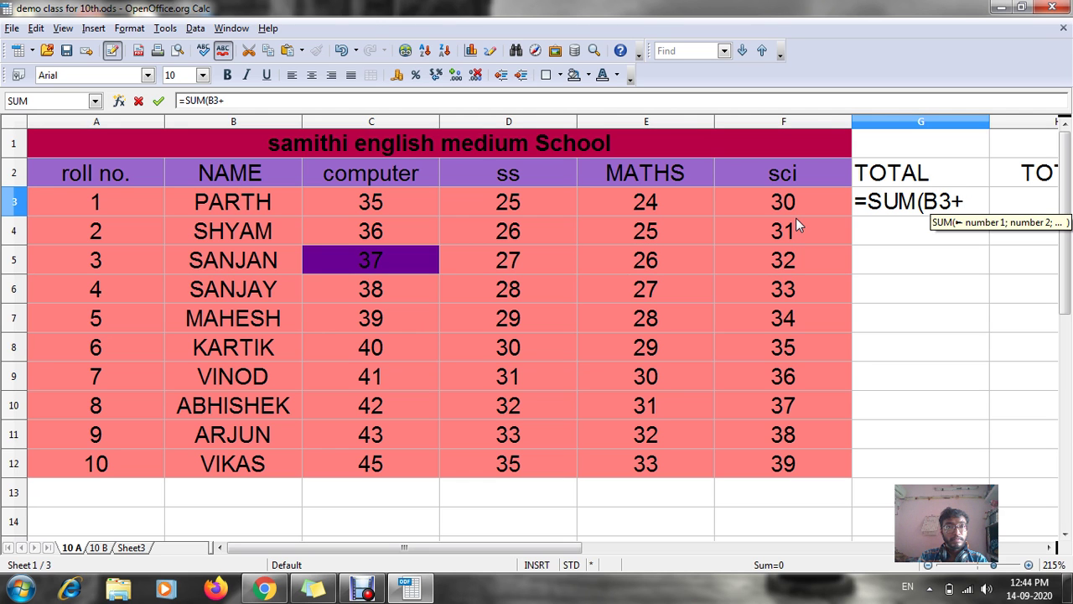
{"action": "key", "text": "BackSpace"}
{"action": "key", "text": "BackSpace"}
{"action": "key", "text": "BackSpace"}
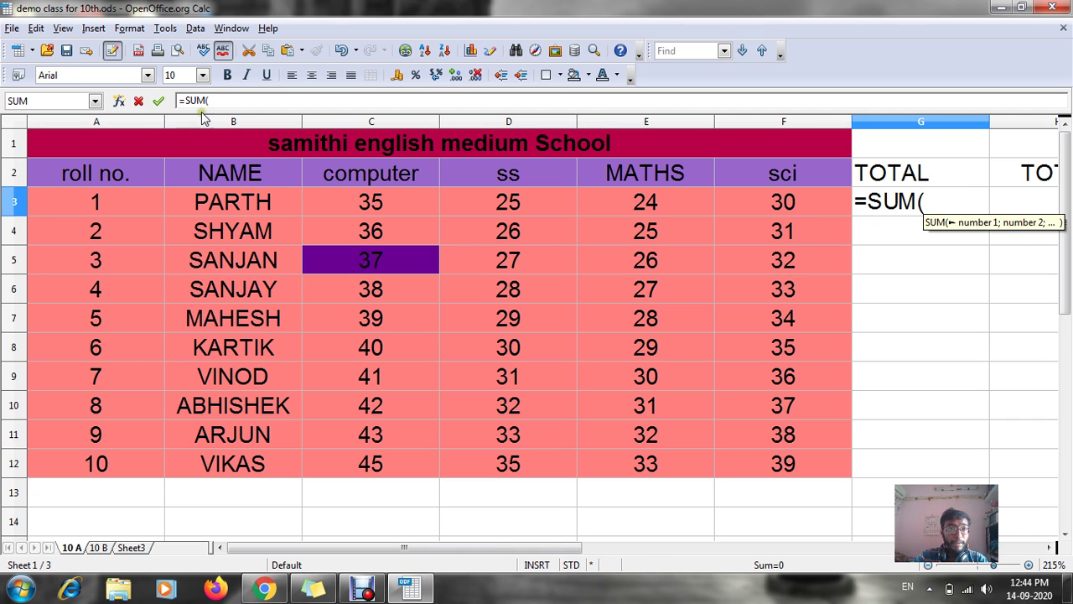
{"action": "left_click", "coordinate": [221, 237]}
{"action": "left_click", "coordinate": [227, 205]}
{"action": "left_click", "coordinate": [397, 195]}
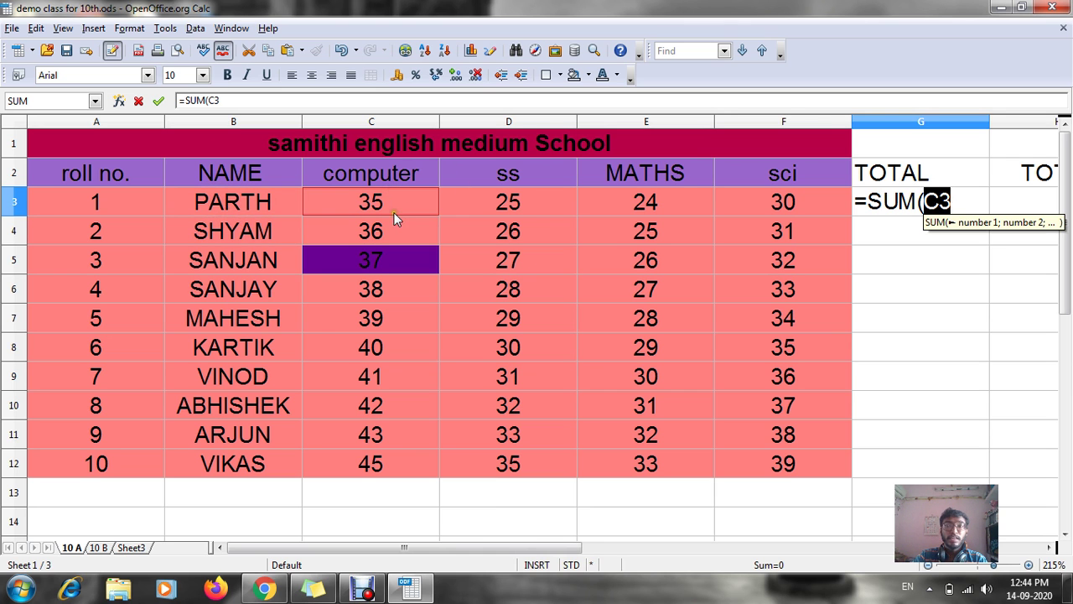
{"action": "left_click", "coordinate": [970, 200]}
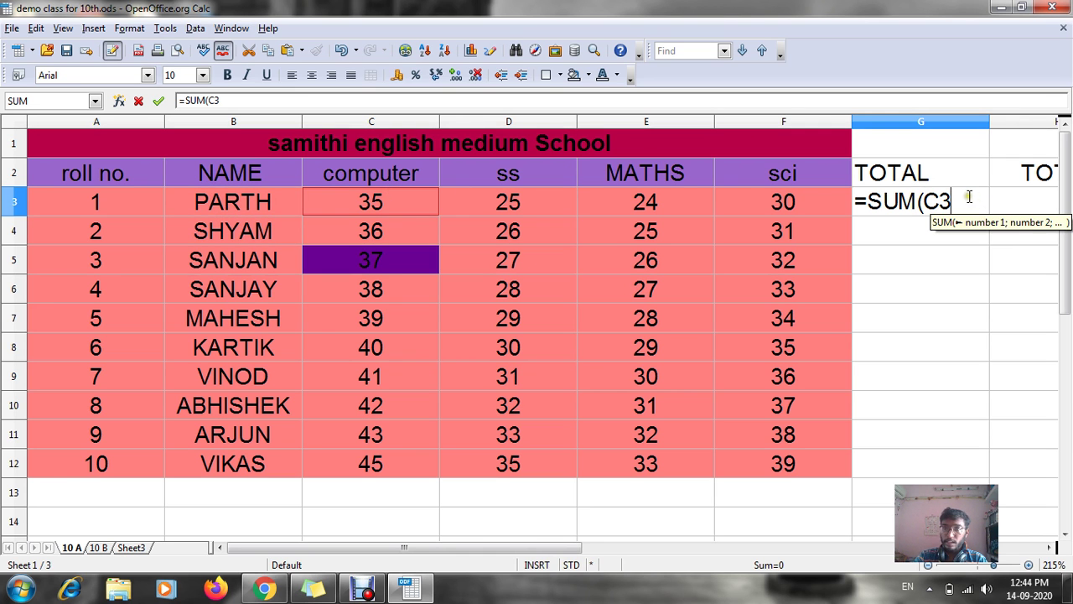
{"action": "type", "text": "+"}
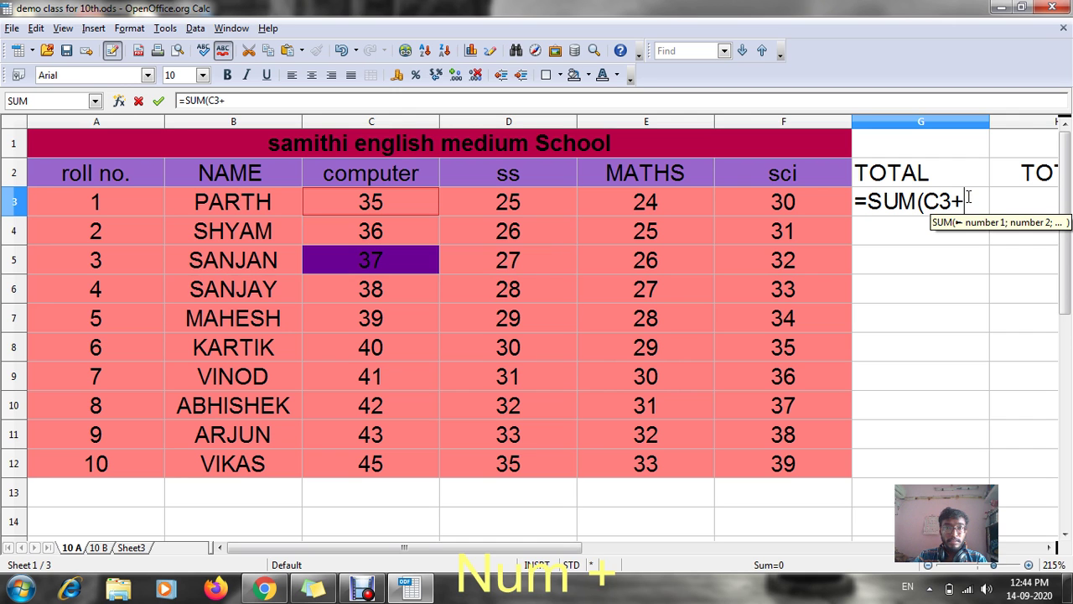
{"action": "type", "text": "D3+"}
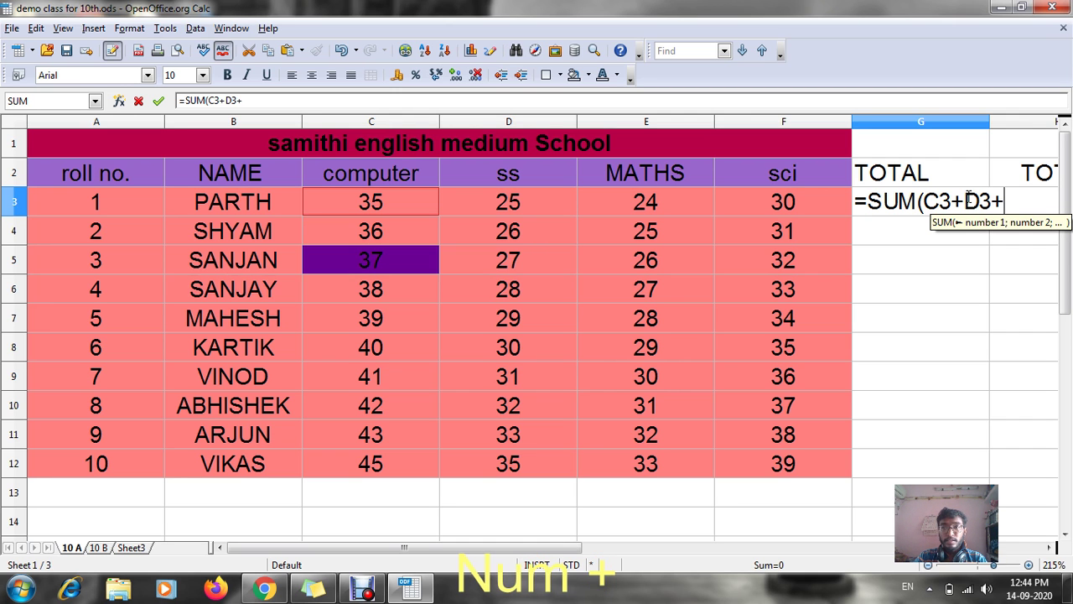
{"action": "type", "text": "E3+"}
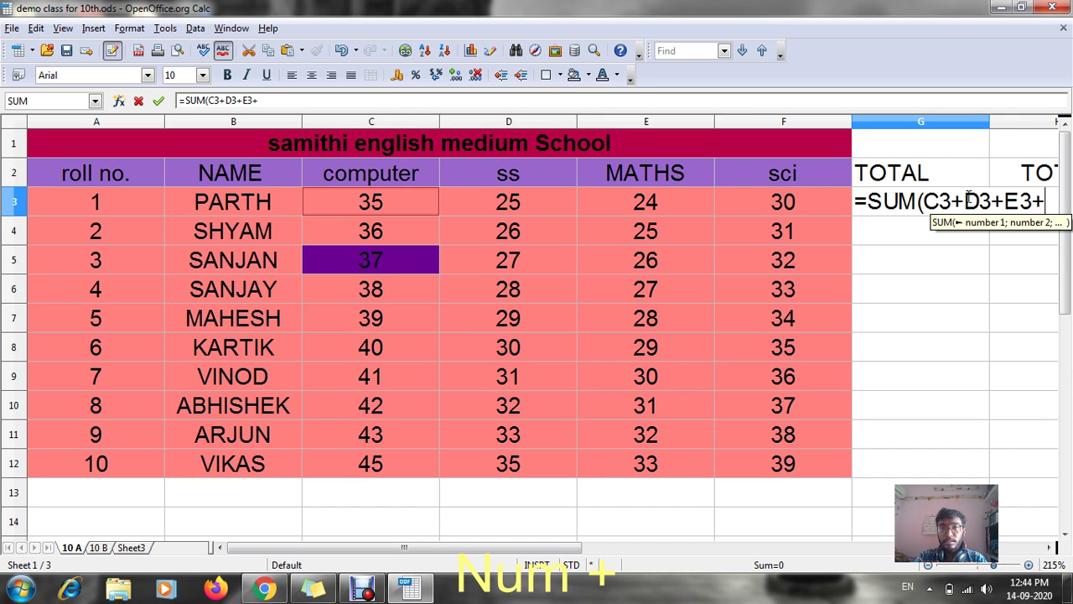
{"action": "type", "text": "F3"}
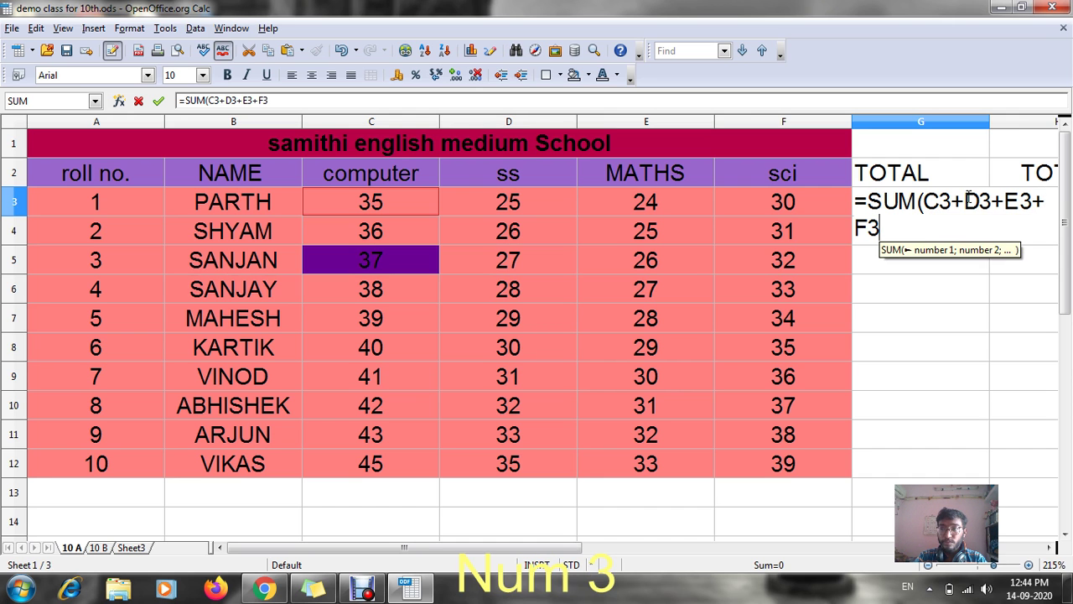
{"action": "type", "text": ")"}
{"action": "key", "text": "Return"}
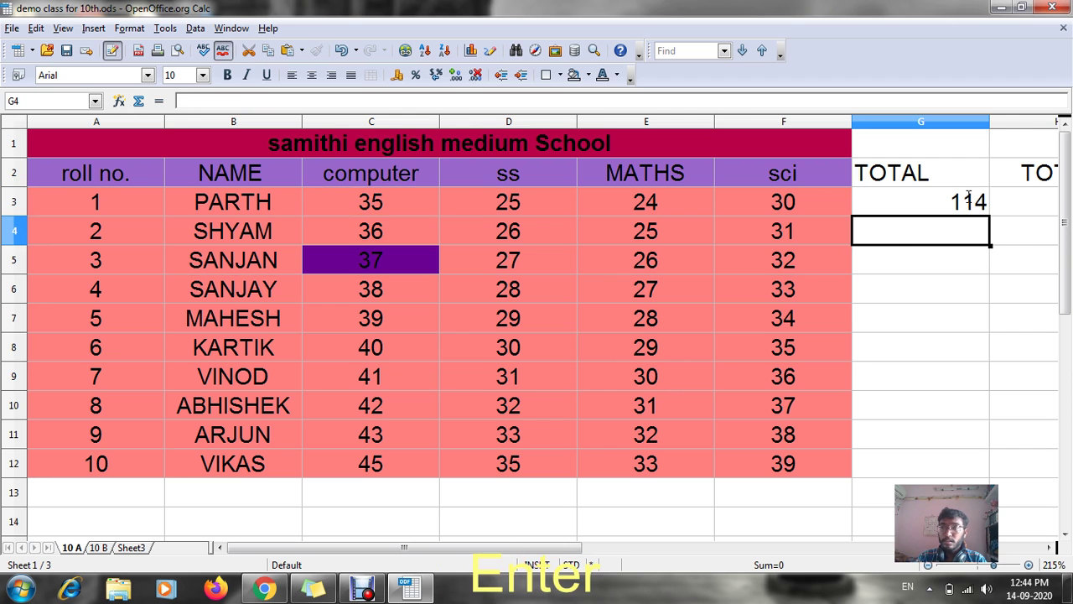
{"action": "left_click", "coordinate": [921, 206]}
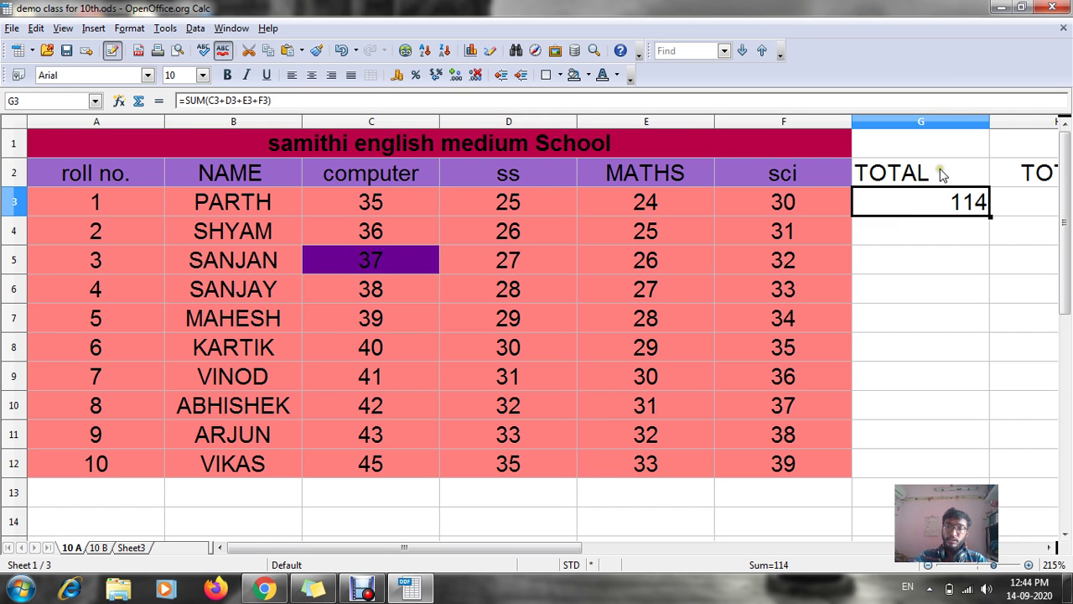
Centre the TOTAL column G2:G12.
{"action": "left_click_drag", "start_coordinate": [941, 174], "coordinate": [894, 456]}
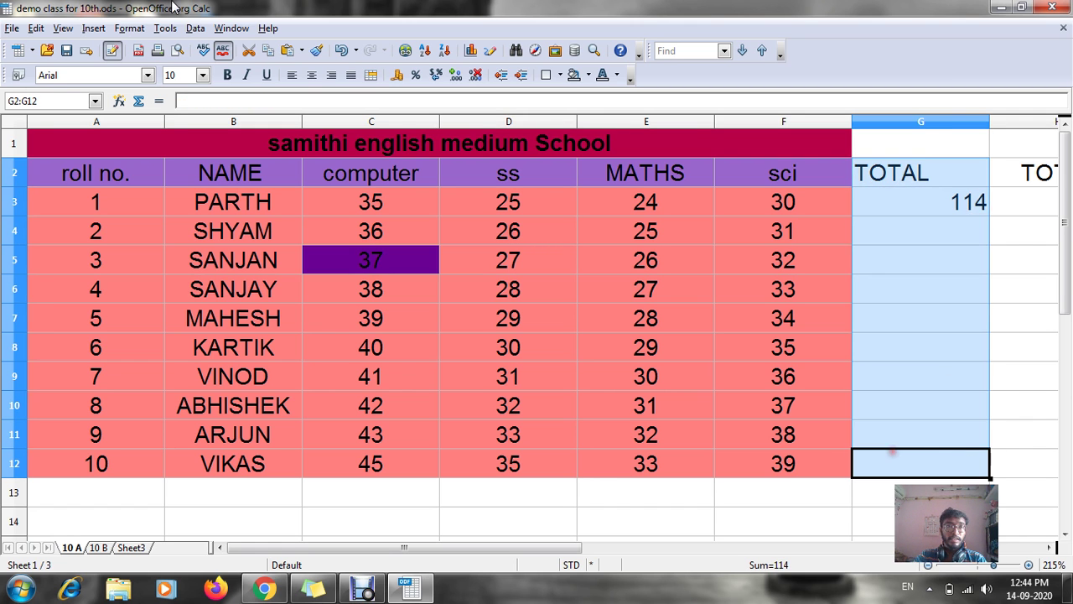
{"action": "left_click", "coordinate": [311, 75]}
{"action": "left_click", "coordinate": [920, 204]}
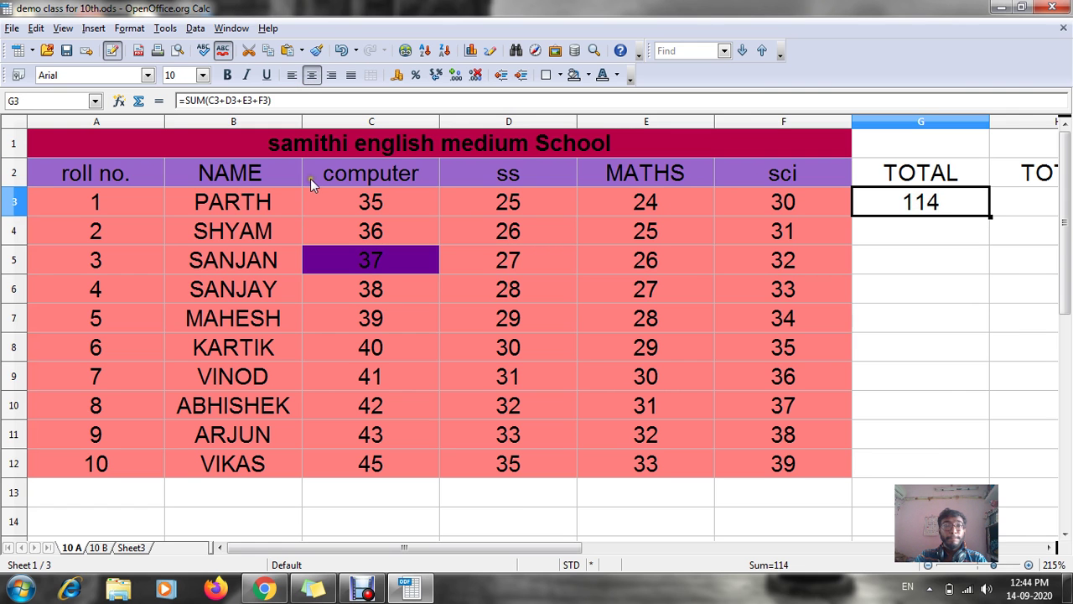
Check PARTH's marks against the =SUM(C3+D3+E3+F3) formula and recommit it in G3.
{"action": "left_click", "coordinate": [246, 191]}
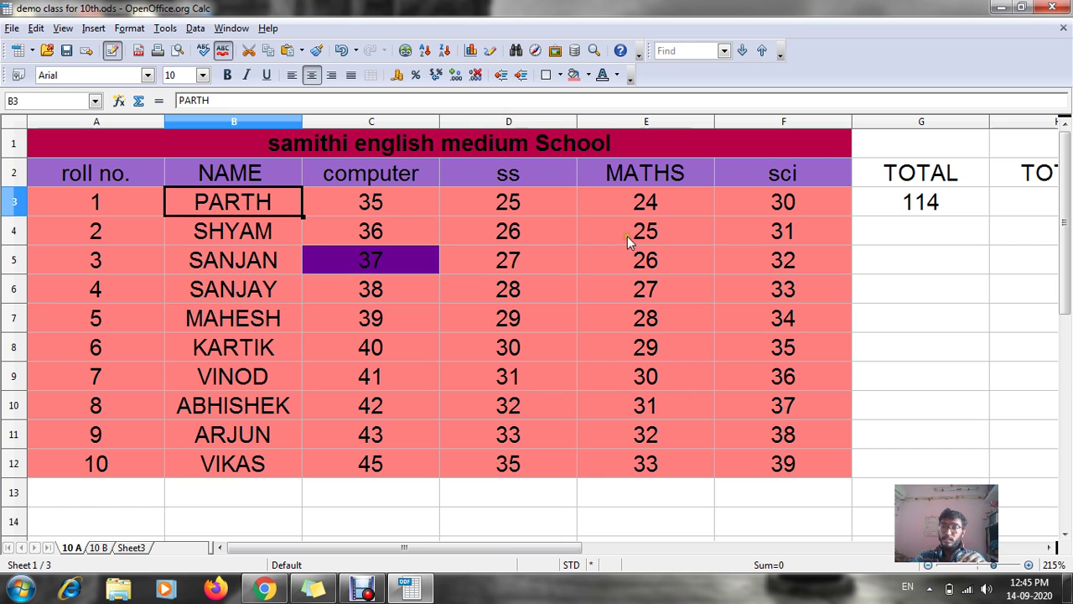
{"action": "left_click", "coordinate": [403, 202]}
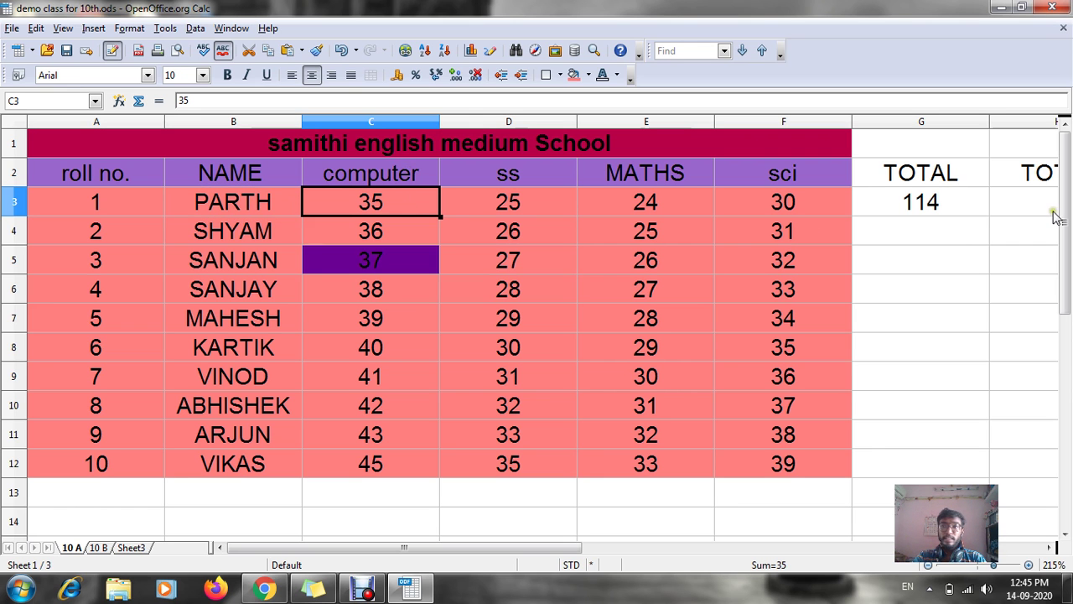
{"action": "left_click", "coordinate": [907, 198]}
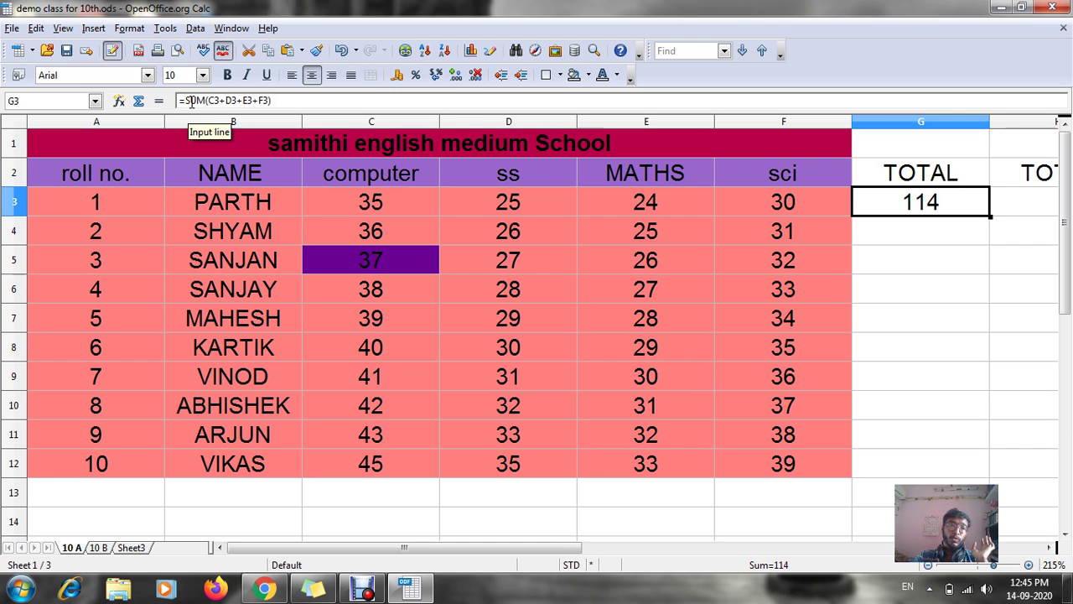
{"action": "left_click_drag", "start_coordinate": [182, 99], "coordinate": [334, 100]}
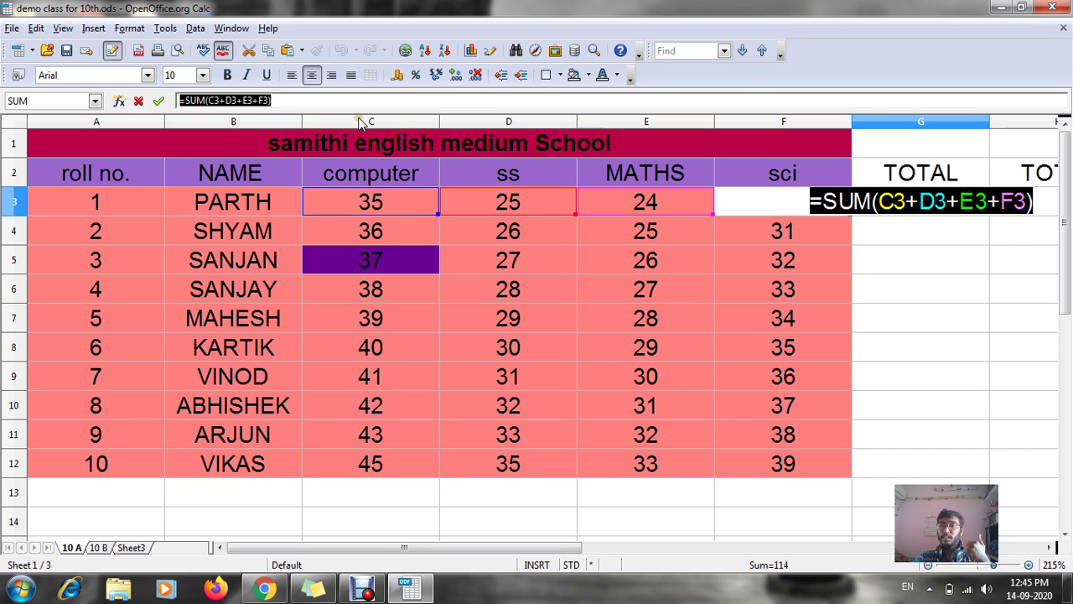
{"action": "left_click_drag", "start_coordinate": [889, 407], "coordinate": [939, 250]}
{"action": "key", "text": "Return"}
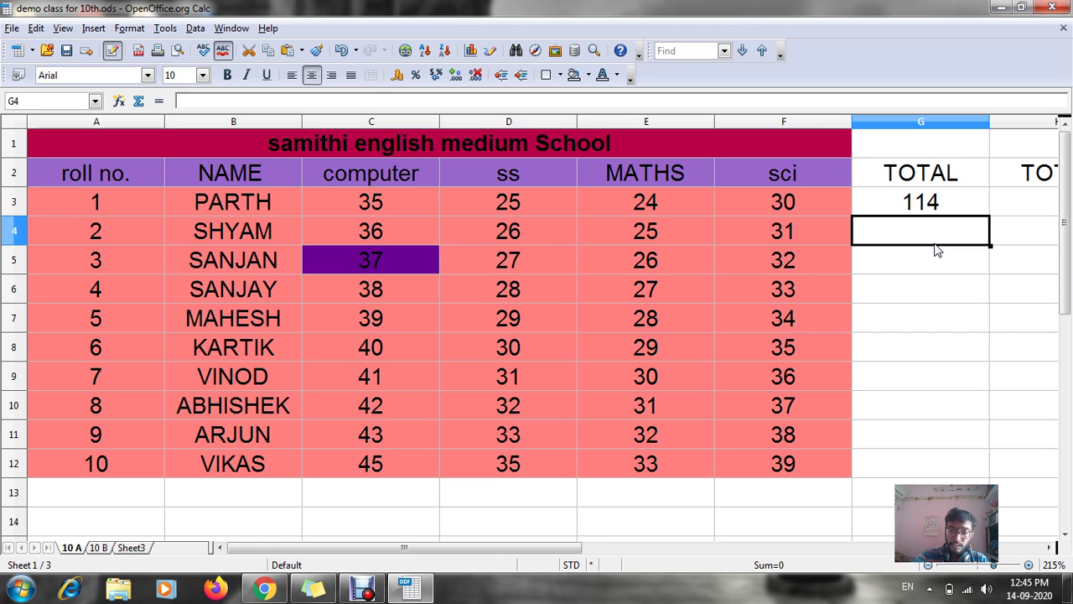
Enter =SUM(C4:F4) in G4 so SHYAM's total reads 118.
{"action": "type", "text": "=SUM"}
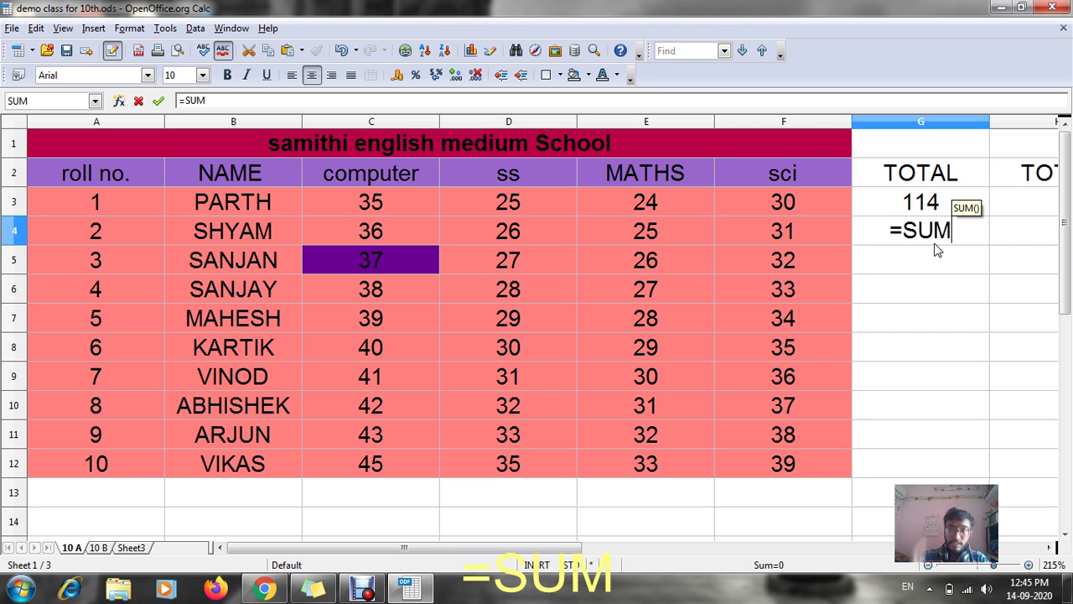
{"action": "type", "text": "("}
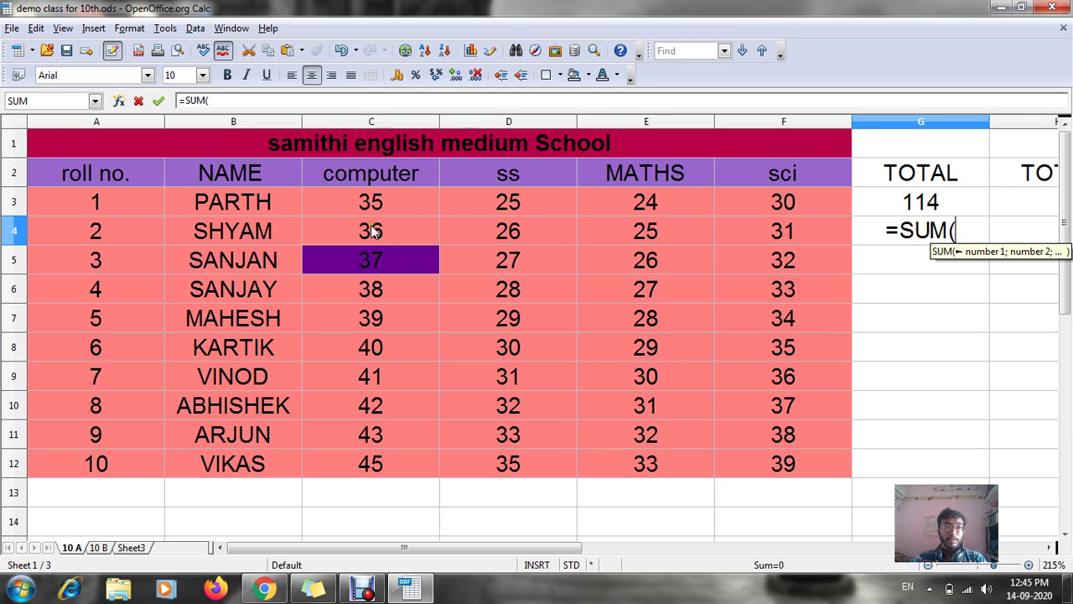
{"action": "left_click_drag", "start_coordinate": [373, 233], "coordinate": [749, 221]}
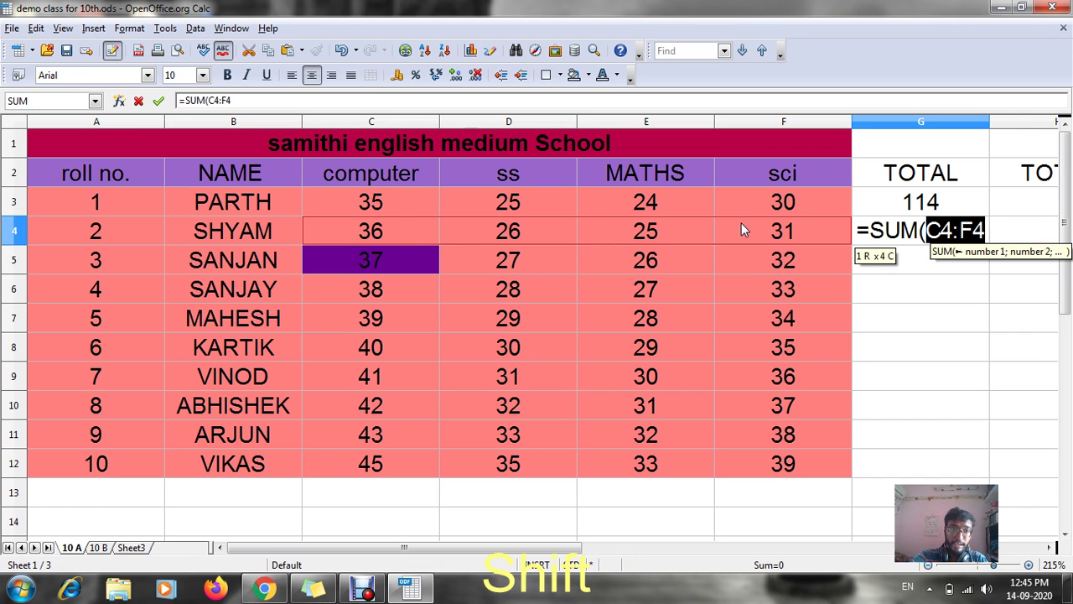
{"action": "type", "text": ")"}
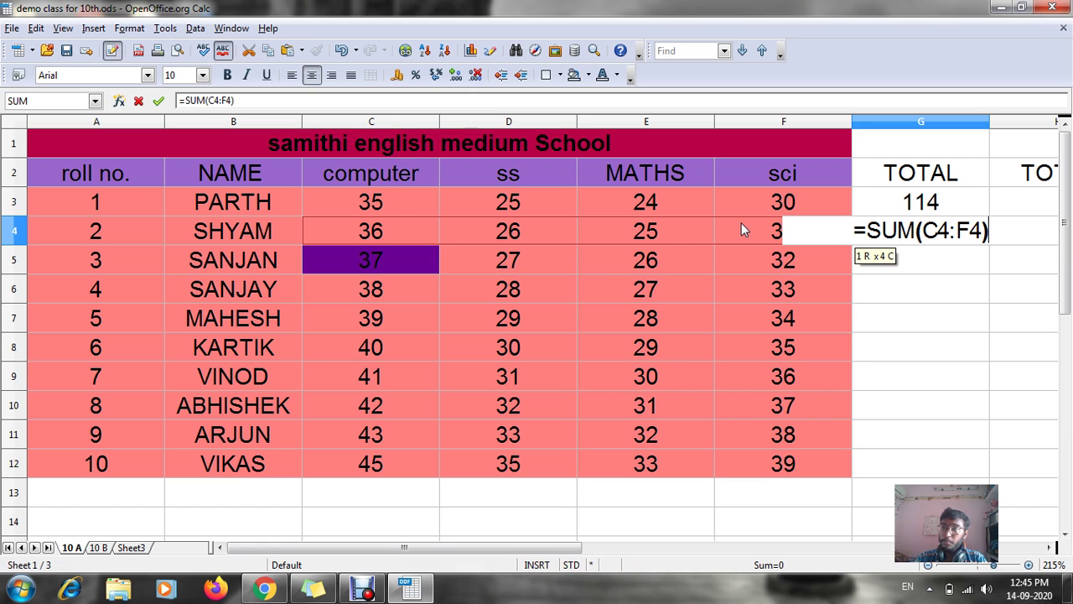
{"action": "key", "text": "Return"}
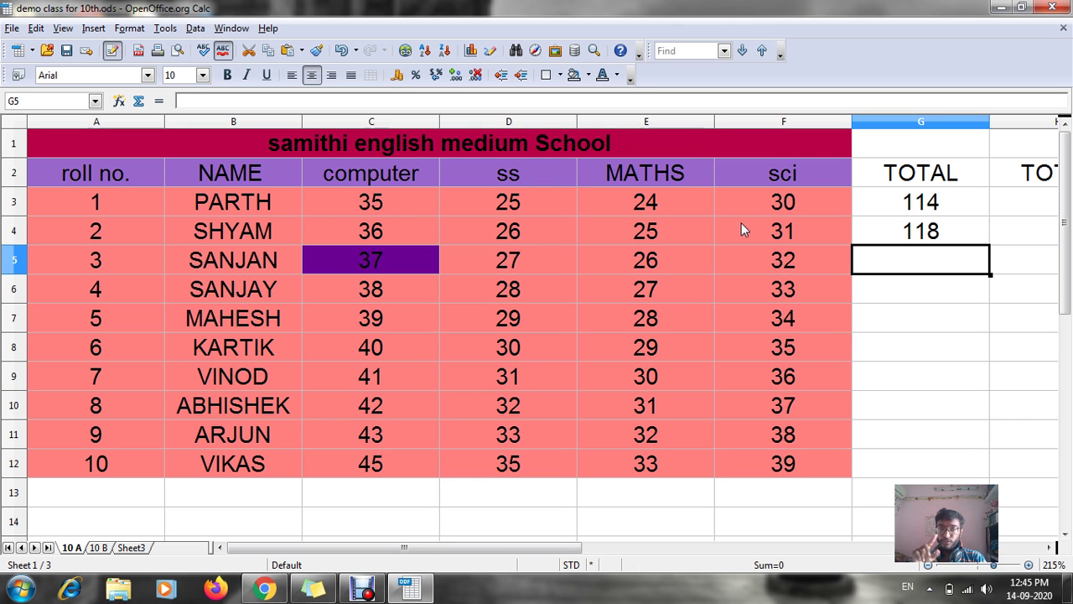
Enter =SUM(C5:F5) in G5 so SANJAN's total shows 122.
{"action": "type", "text": "=SUM"}
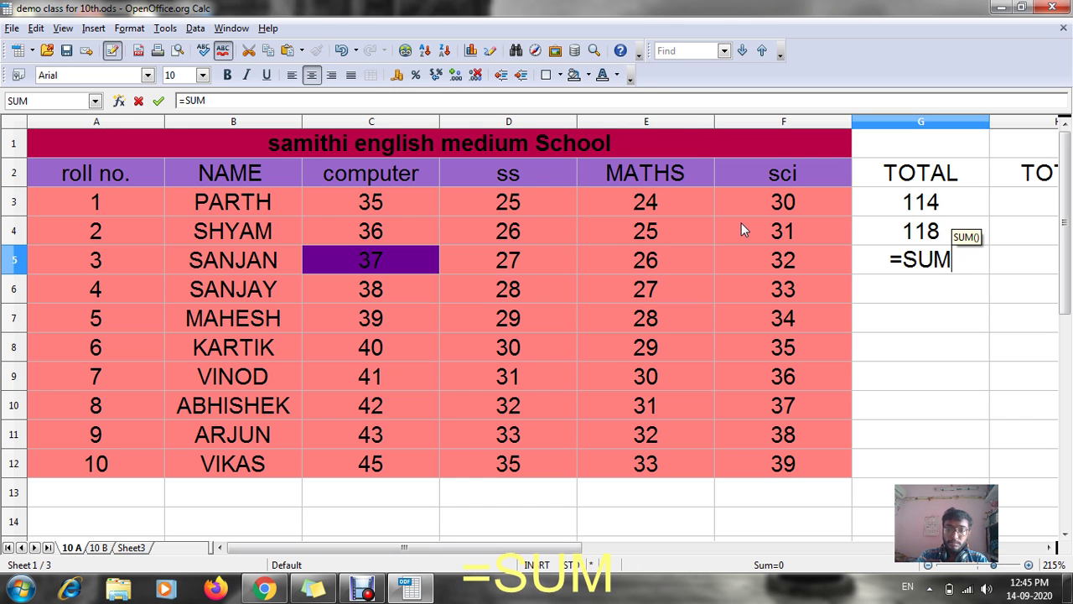
{"action": "type", "text": "("}
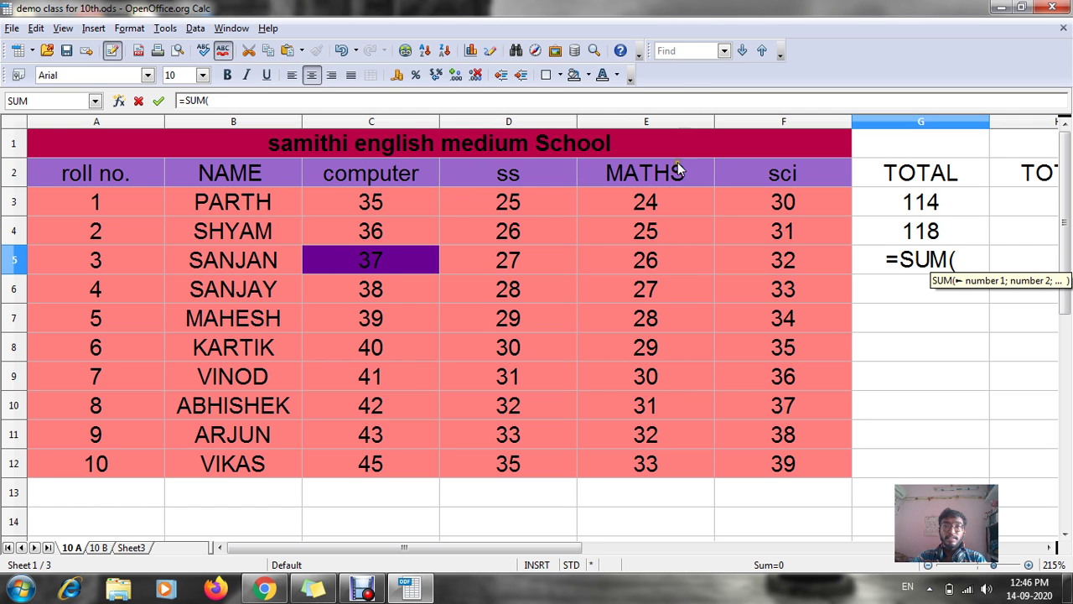
{"action": "key", "text": "ctrl"}
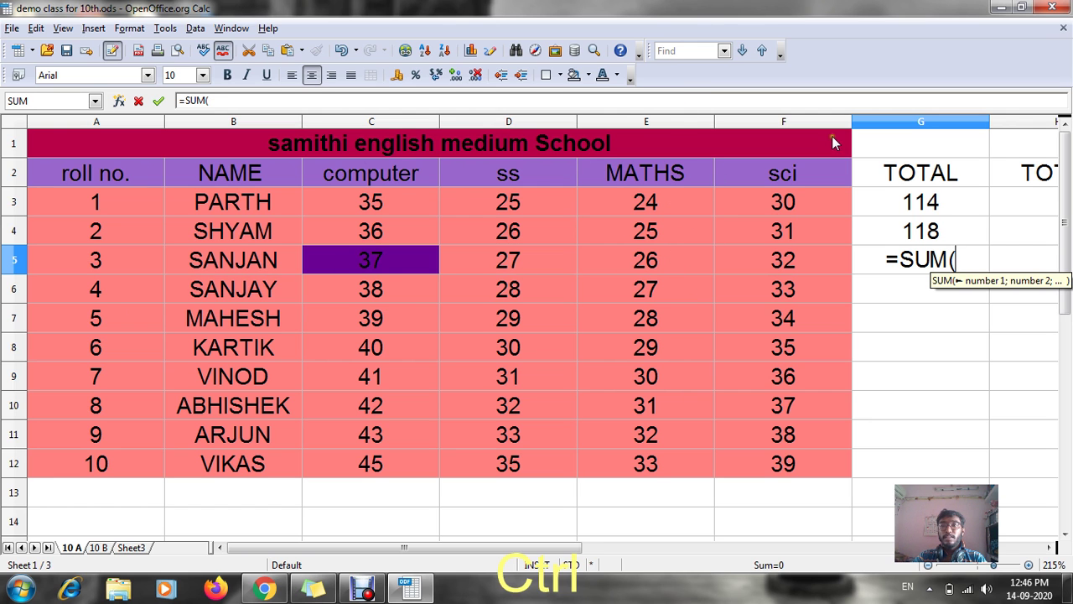
{"action": "key", "text": "ctrl"}
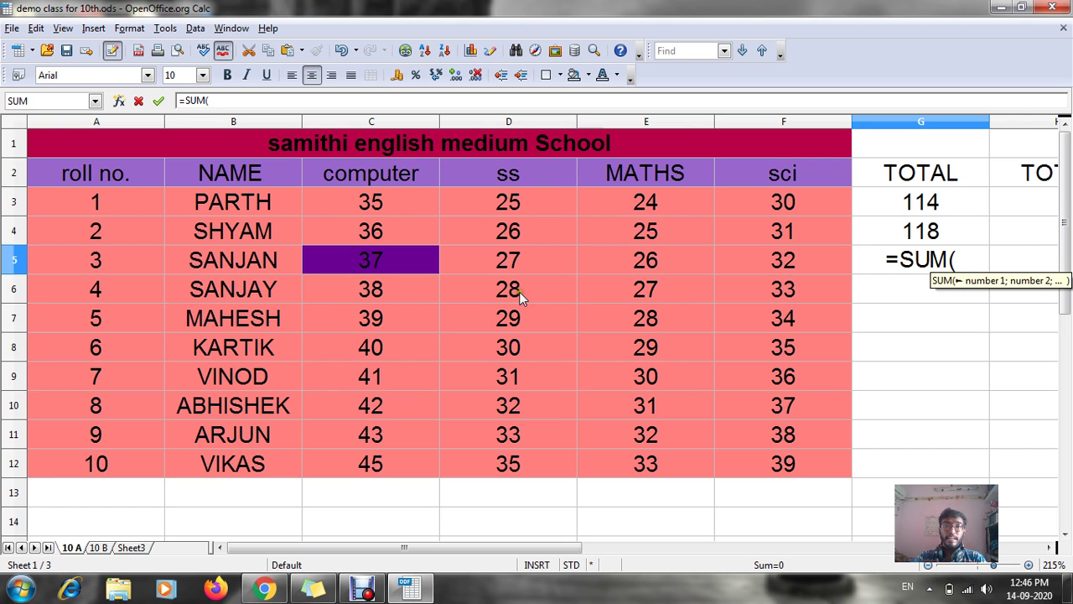
{"action": "mouse_move", "coordinate": [382, 256]}
{"action": "left_mouse_down"}
{"action": "mouse_move", "coordinate": [617, 271]}
{"action": "mouse_move", "coordinate": [797, 268]}
{"action": "mouse_move", "coordinate": [793, 257]}
{"action": "mouse_move", "coordinate": [573, 269]}
{"action": "mouse_move", "coordinate": [399, 252]}
{"action": "mouse_move", "coordinate": [778, 247]}
{"action": "mouse_move", "coordinate": [400, 255]}
{"action": "left_mouse_up"}
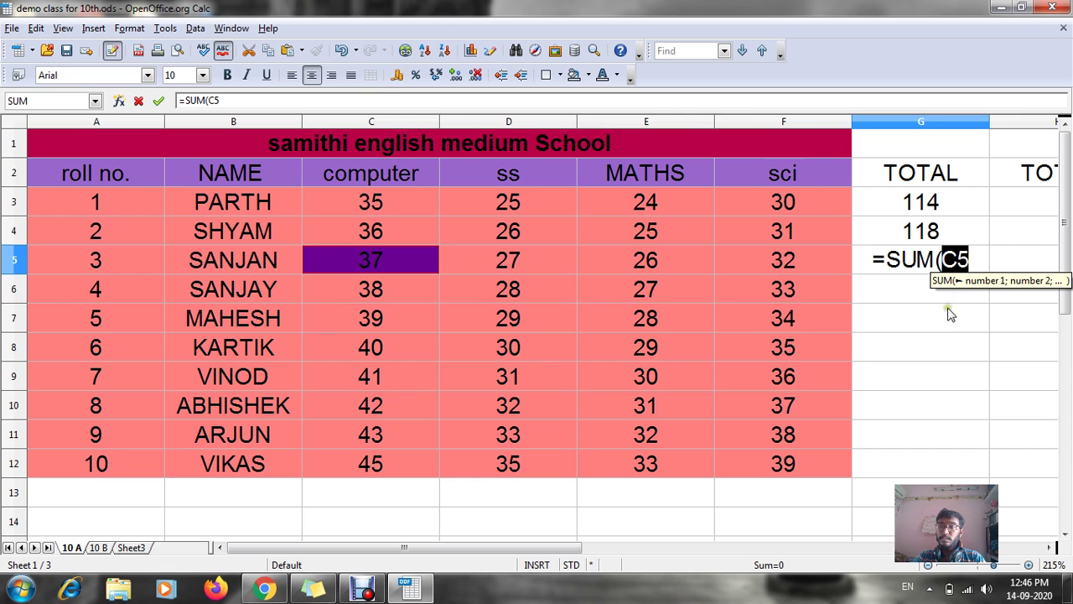
{"action": "left_click_drag", "start_coordinate": [394, 255], "coordinate": [758, 260]}
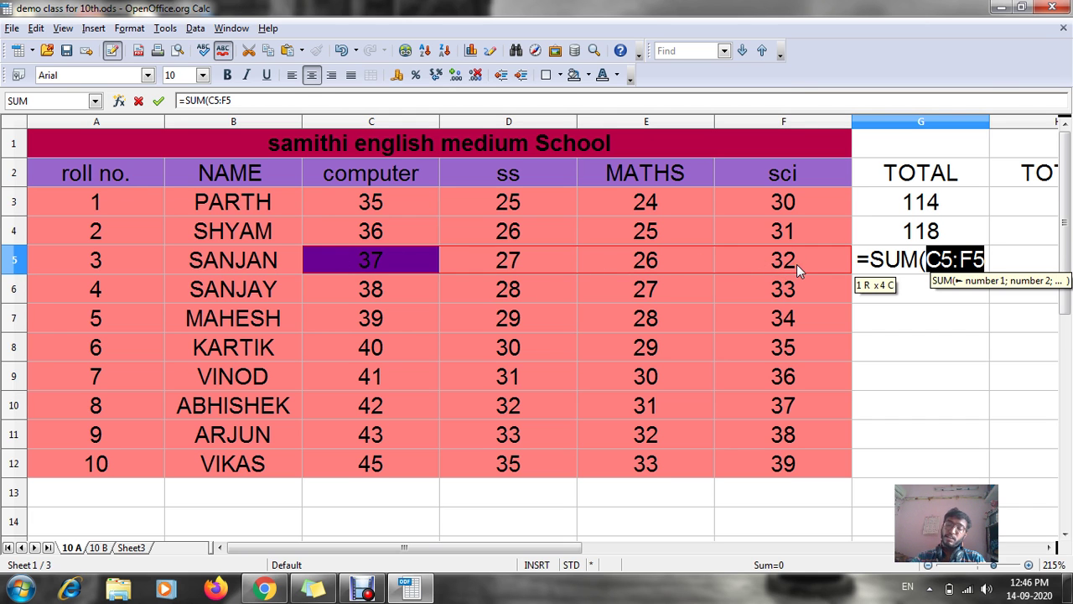
{"action": "type", "text": ")"}
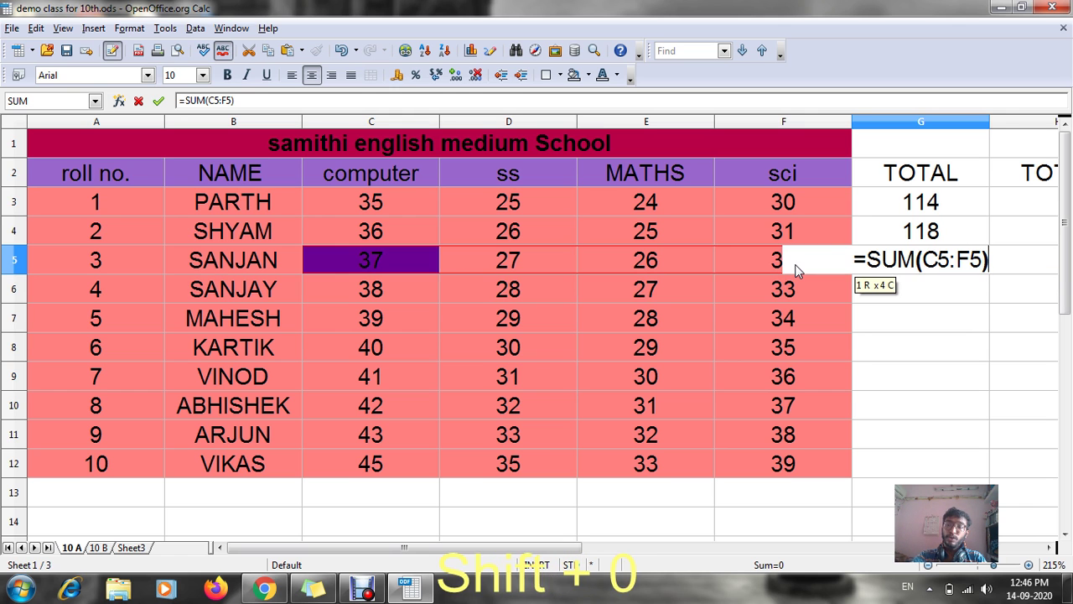
{"action": "key", "text": "Return"}
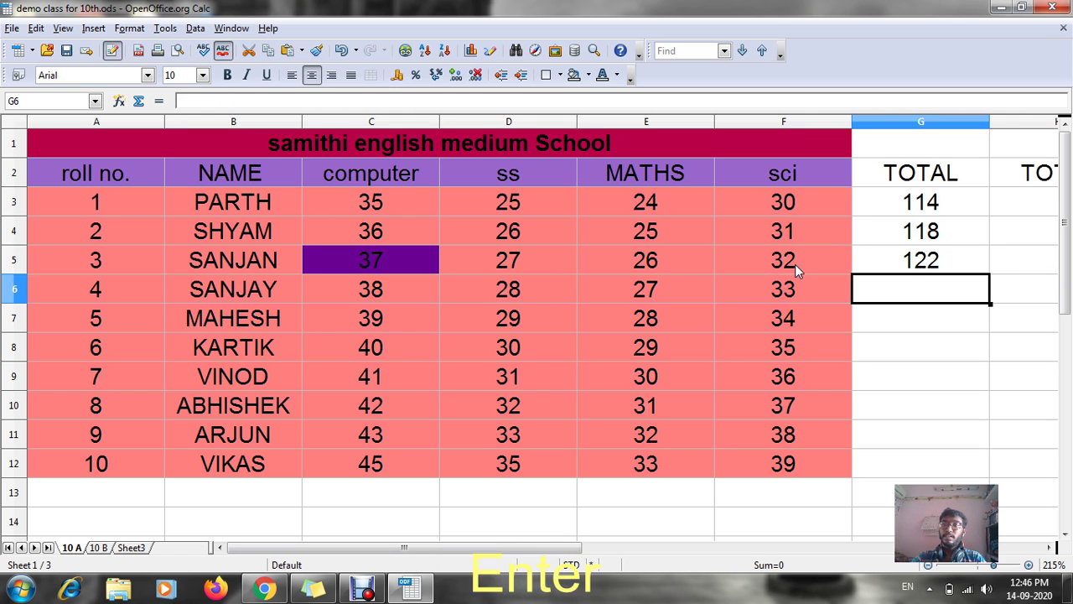
Fill the G5 SUM formula down through G12, giving totals 126 to 152.
{"action": "left_click", "coordinate": [887, 257]}
{"action": "left_click_drag", "start_coordinate": [990, 275], "coordinate": [990, 473]}
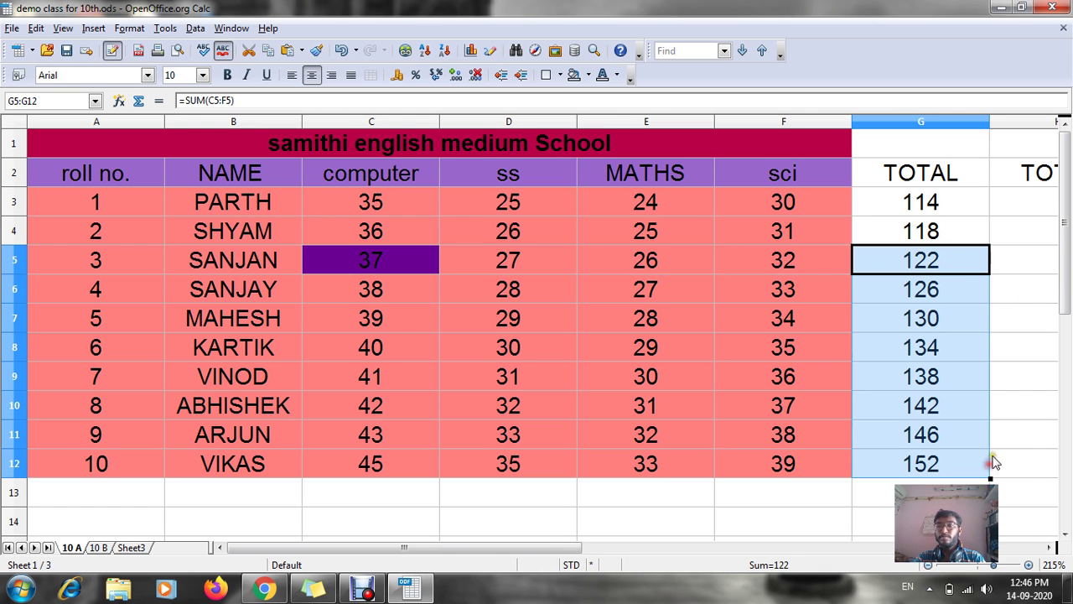
{"action": "key", "text": "ctrl+z"}
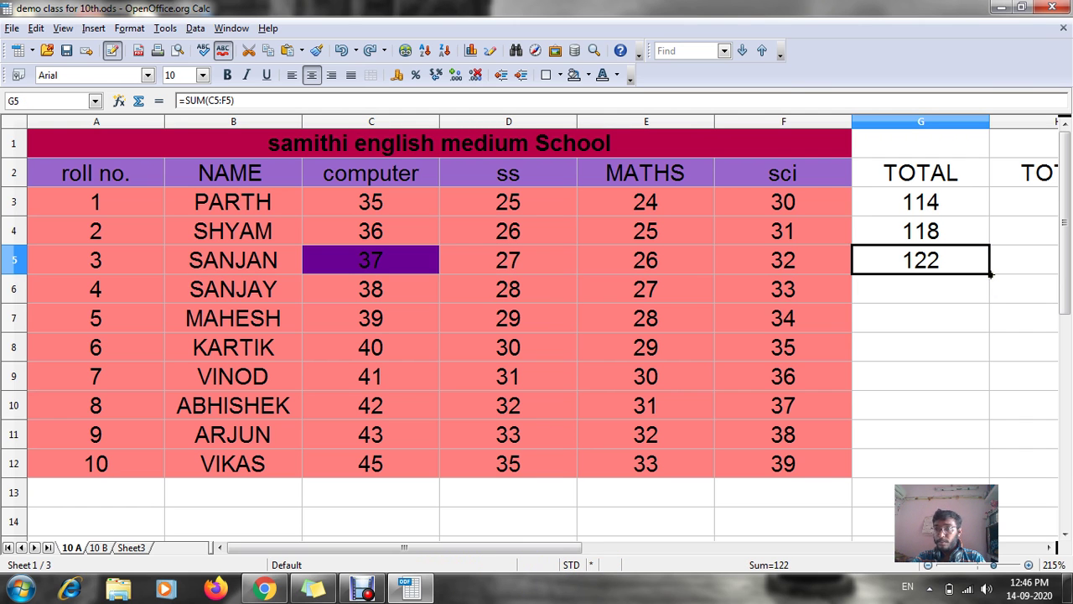
{"action": "left_click", "coordinate": [982, 282]}
{"action": "left_click", "coordinate": [971, 263]}
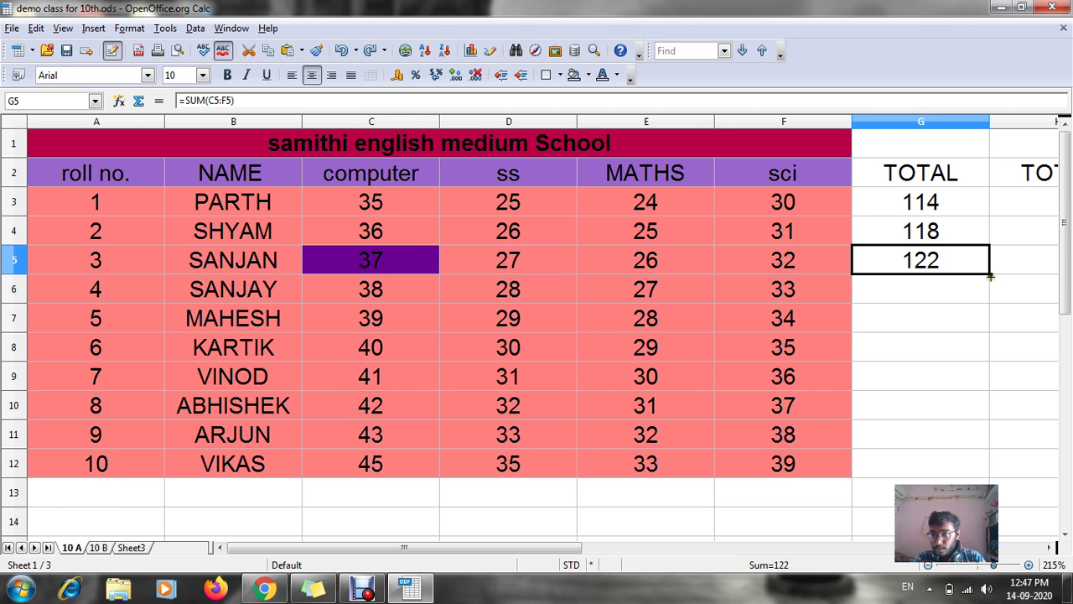
{"action": "left_click_drag", "start_coordinate": [991, 275], "coordinate": [990, 470]}
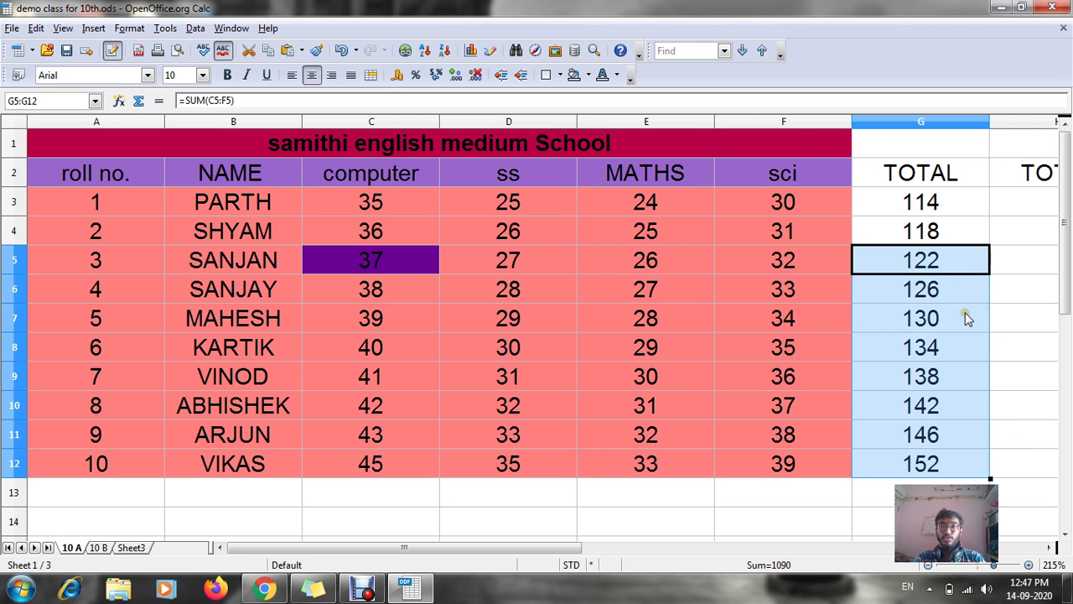
Verify SANJAY's and MAHESH's marks and the G4 total formula against the TOTAL column.
{"action": "left_click", "coordinate": [367, 285]}
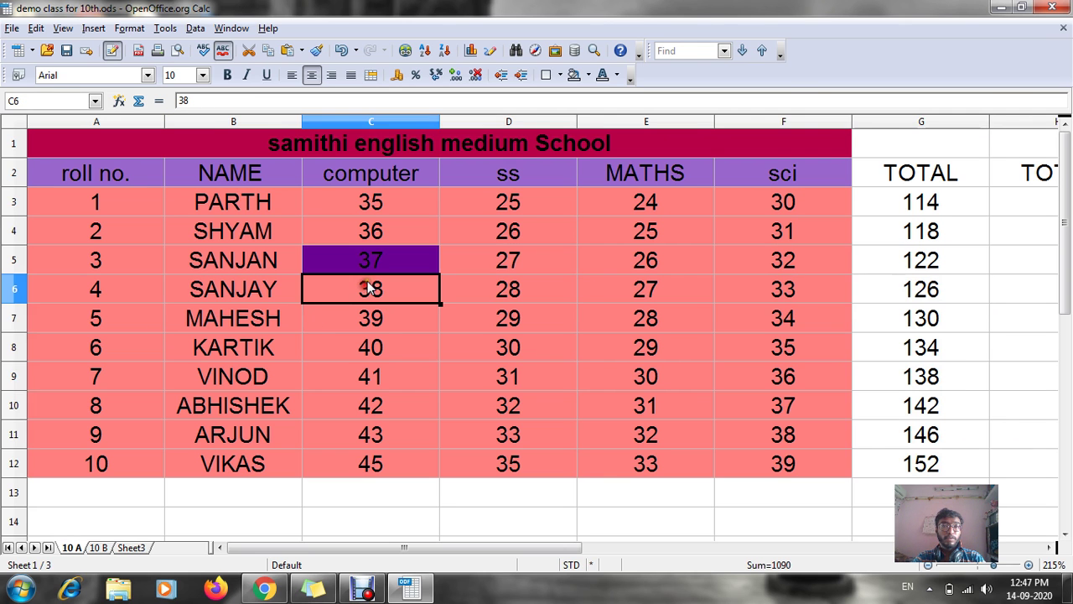
{"action": "left_click", "coordinate": [792, 303]}
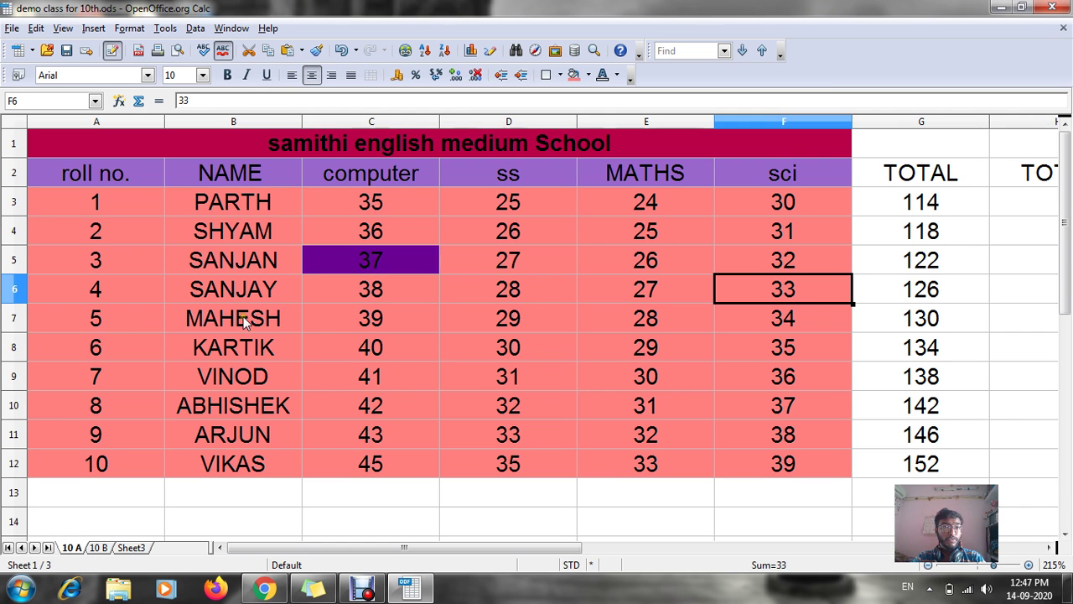
{"action": "left_click", "coordinate": [333, 318]}
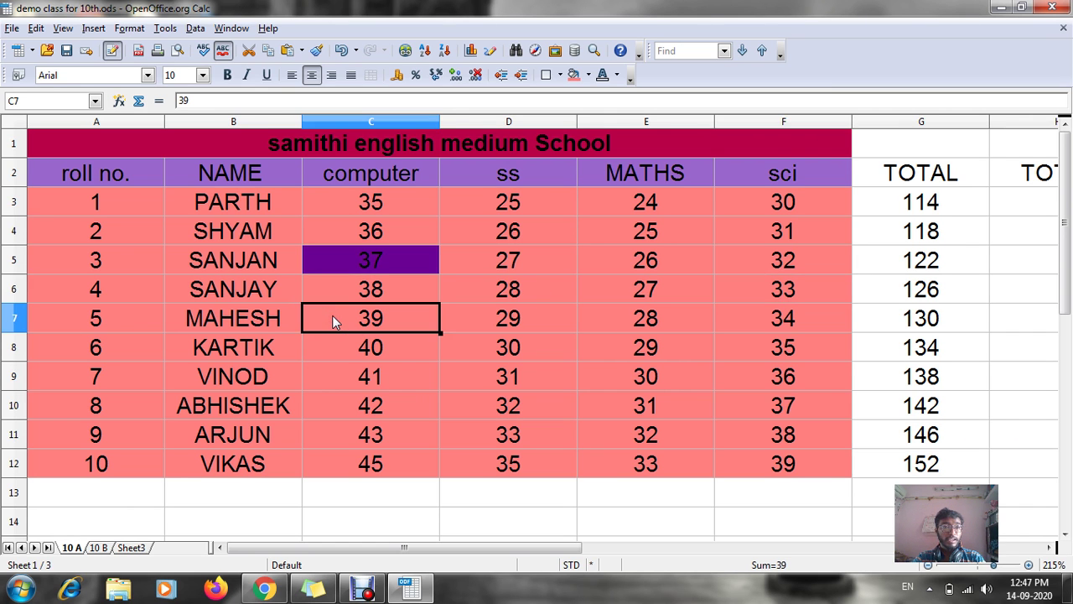
{"action": "left_click", "coordinate": [796, 312]}
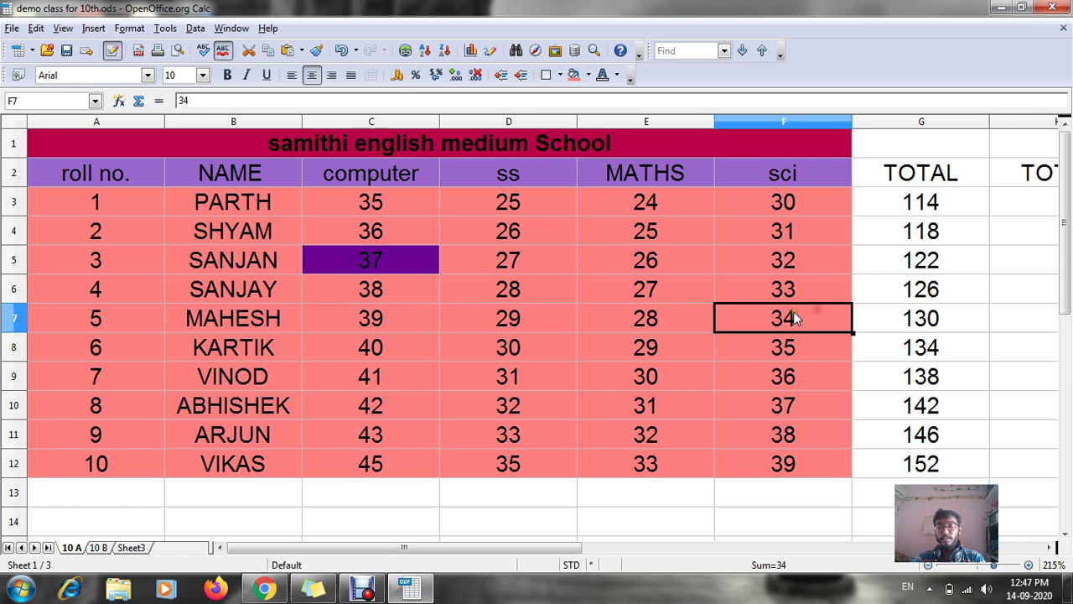
{"action": "left_click_drag", "start_coordinate": [953, 172], "coordinate": [956, 485]}
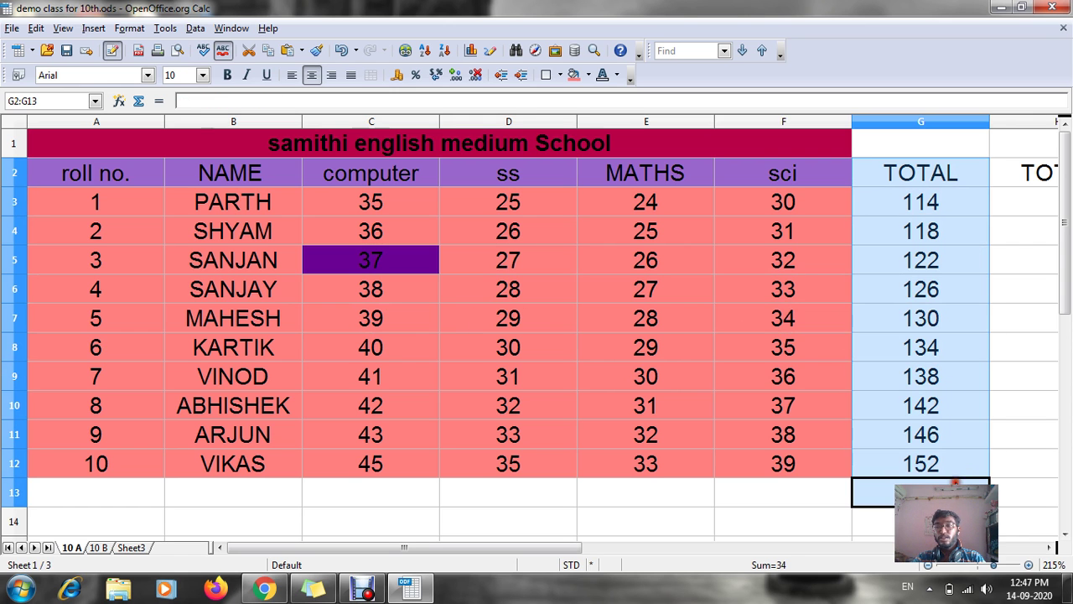
{"action": "left_click", "coordinate": [945, 237]}
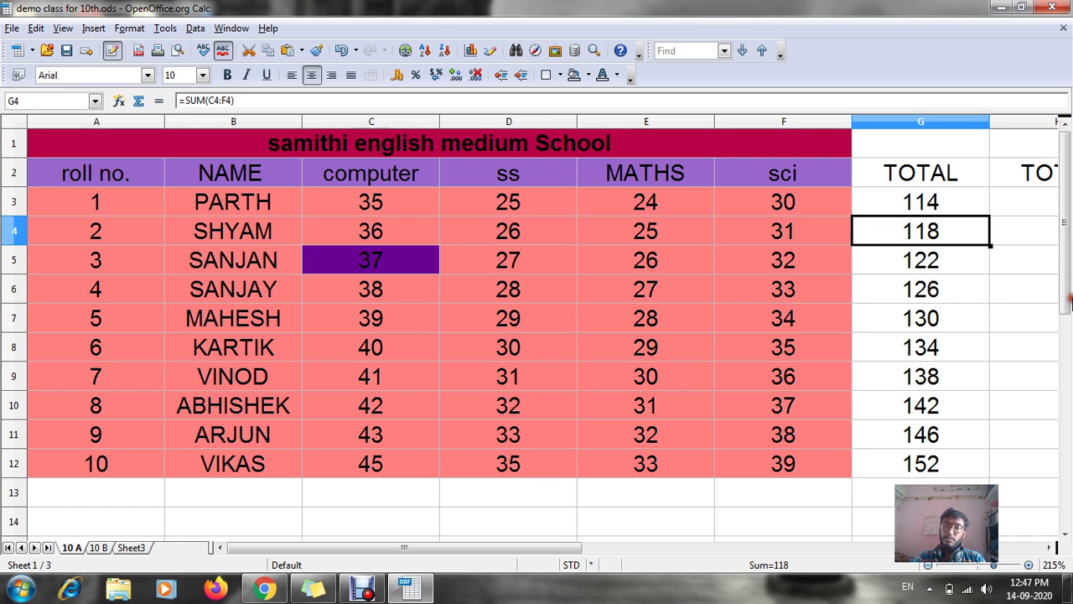
Scroll to the blank rows, consult the textbook PDF, and select B16 for the next example.
{"action": "left_click_drag", "start_coordinate": [1061, 285], "coordinate": [1070, 394]}
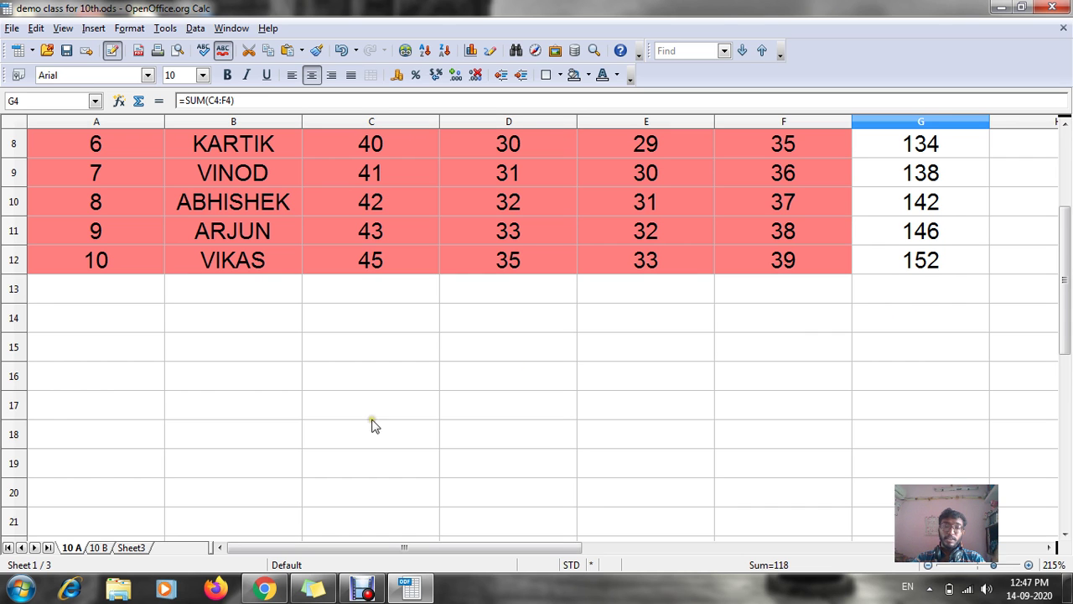
{"action": "left_click", "coordinate": [265, 588]}
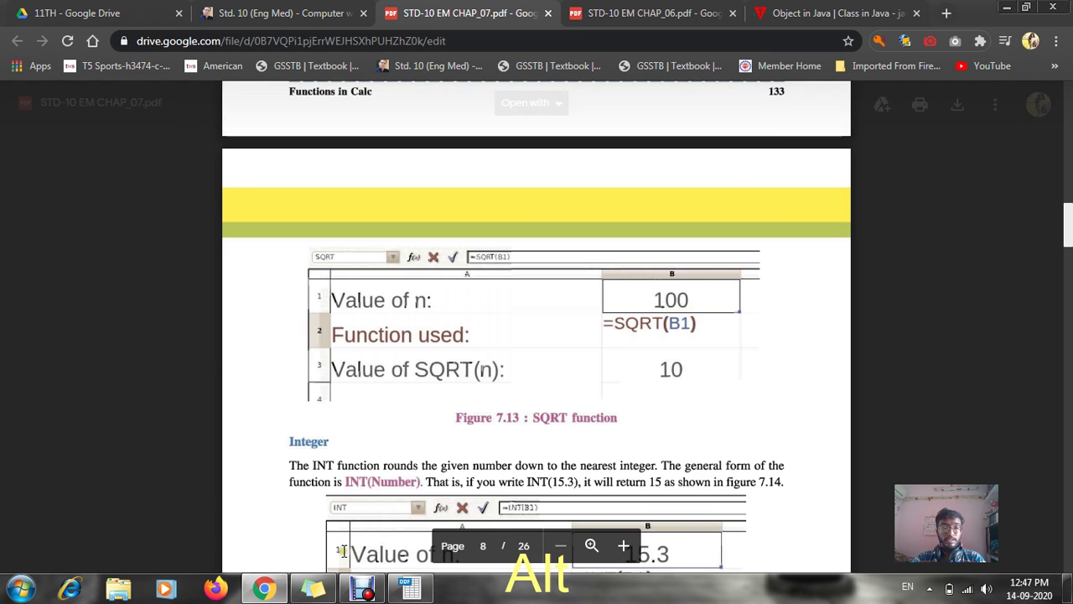
{"action": "key", "text": "alt+Tab"}
{"action": "left_click", "coordinate": [240, 387]}
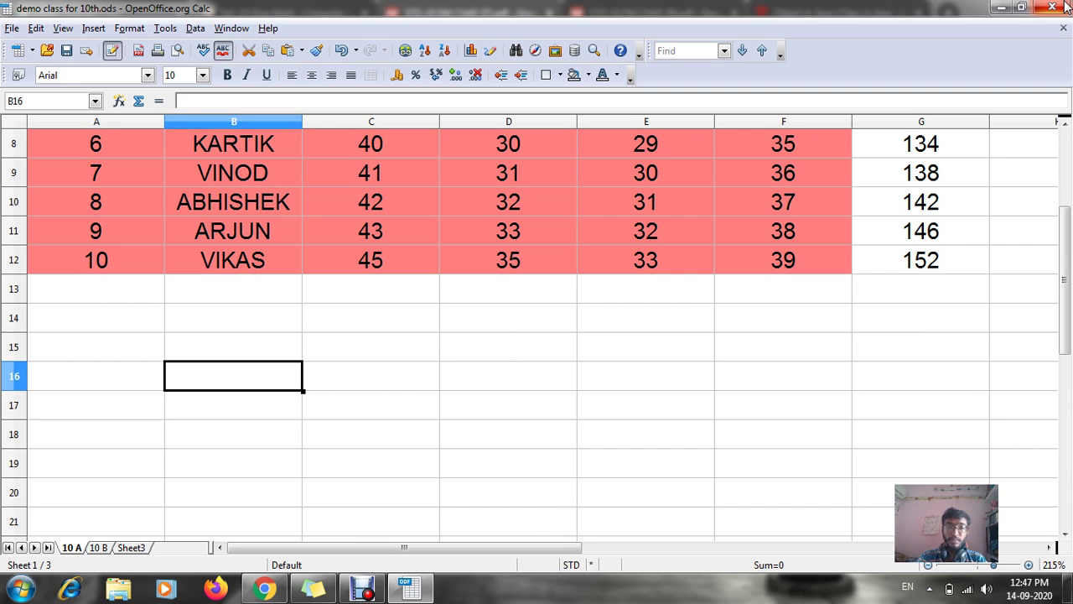
Label B16 ABSOLUTE and erase a malformed =ABS entry from B17.
{"action": "type", "text": "AB"}
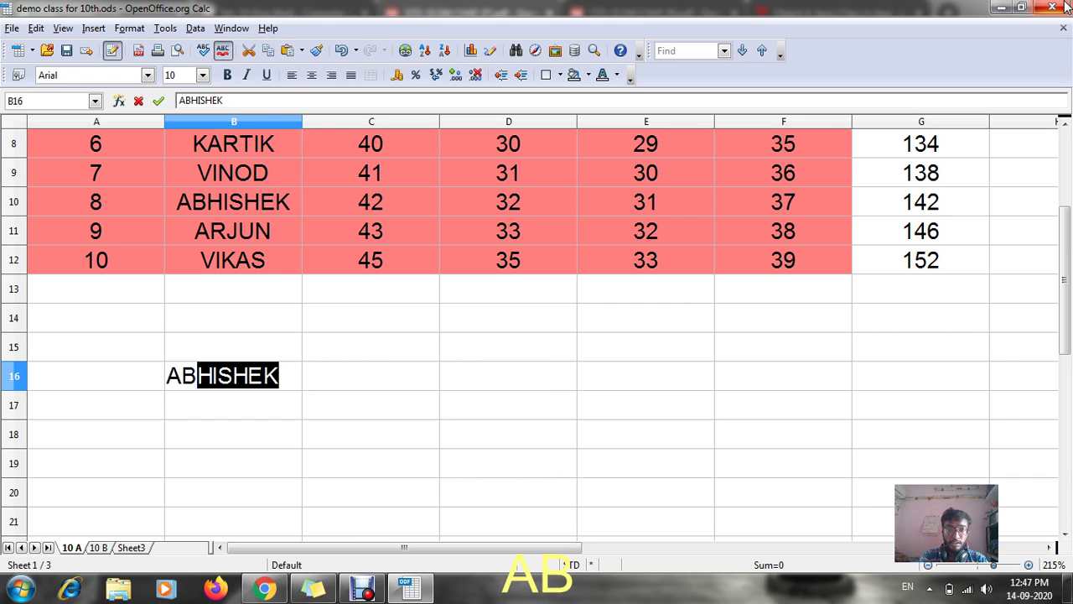
{"action": "type", "text": "SOLUTE"}
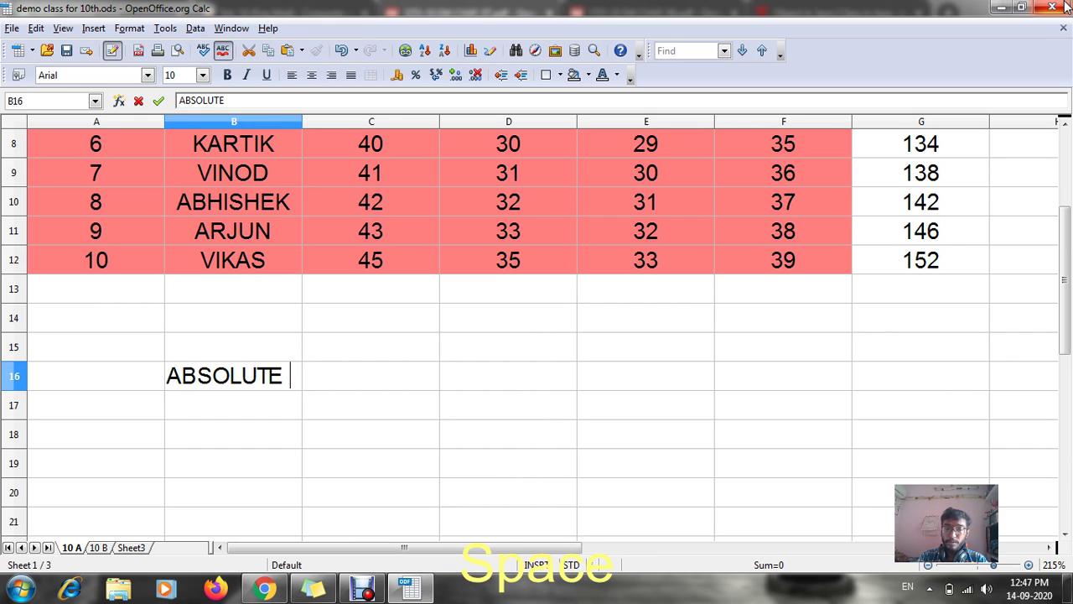
{"action": "key", "text": "Return"}
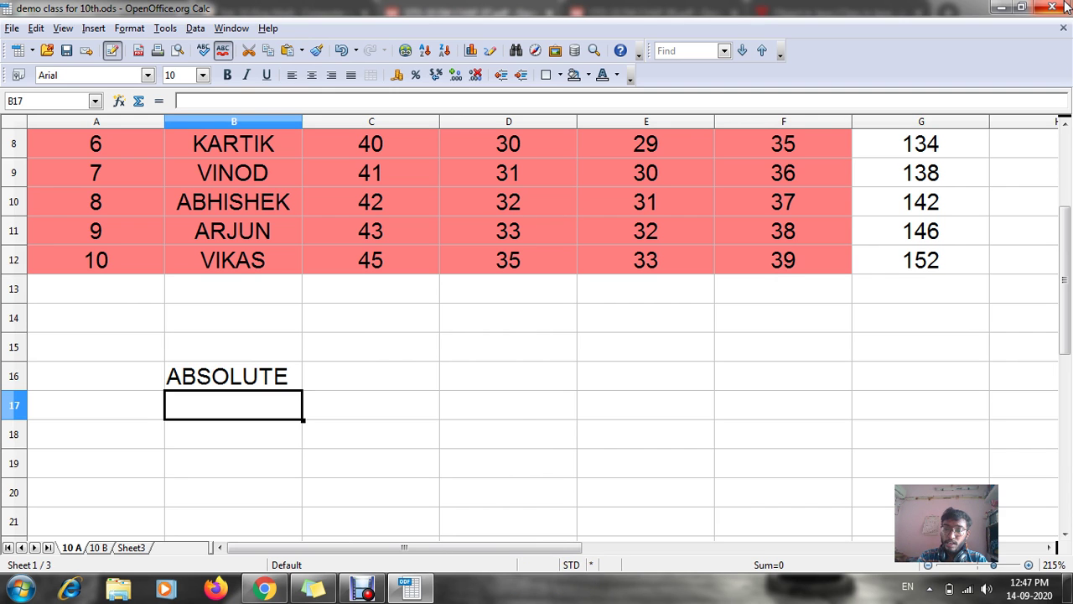
{"action": "type", "text": "=ABS"}
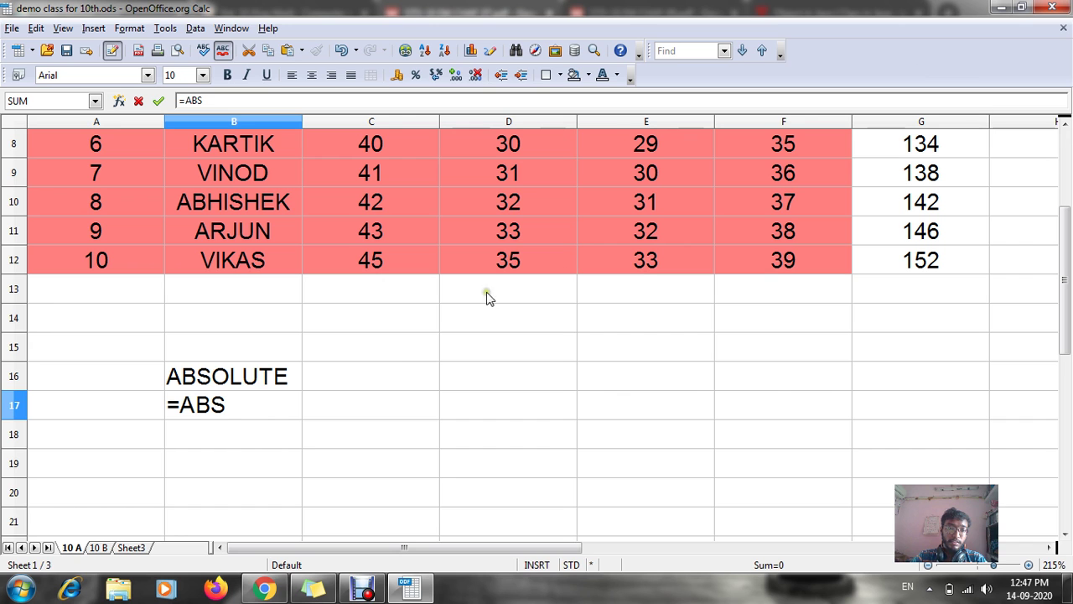
{"action": "left_click", "coordinate": [400, 378]}
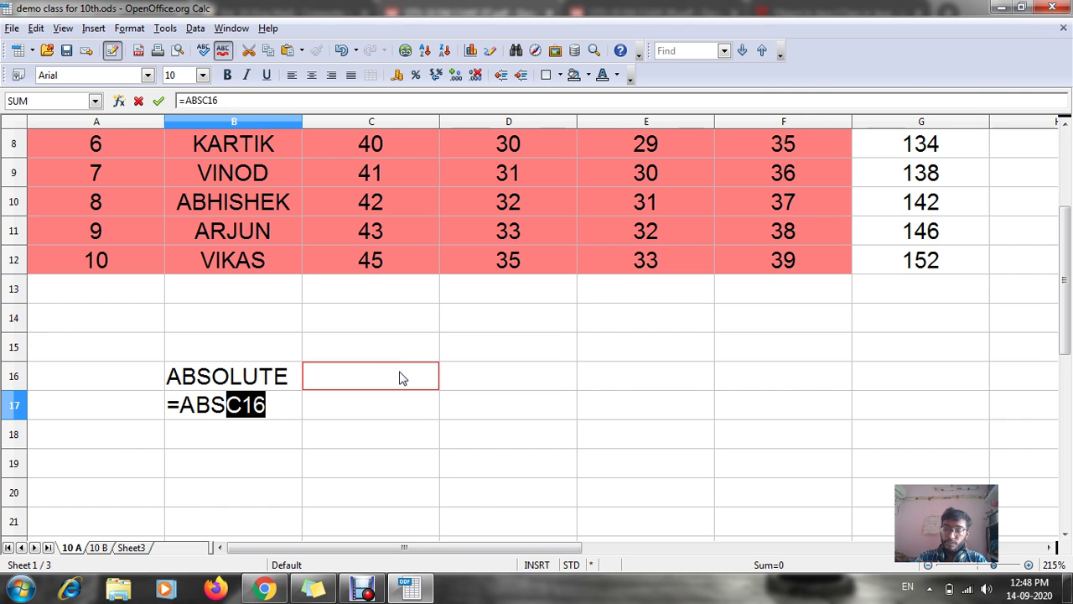
{"action": "type", "text": "-16"}
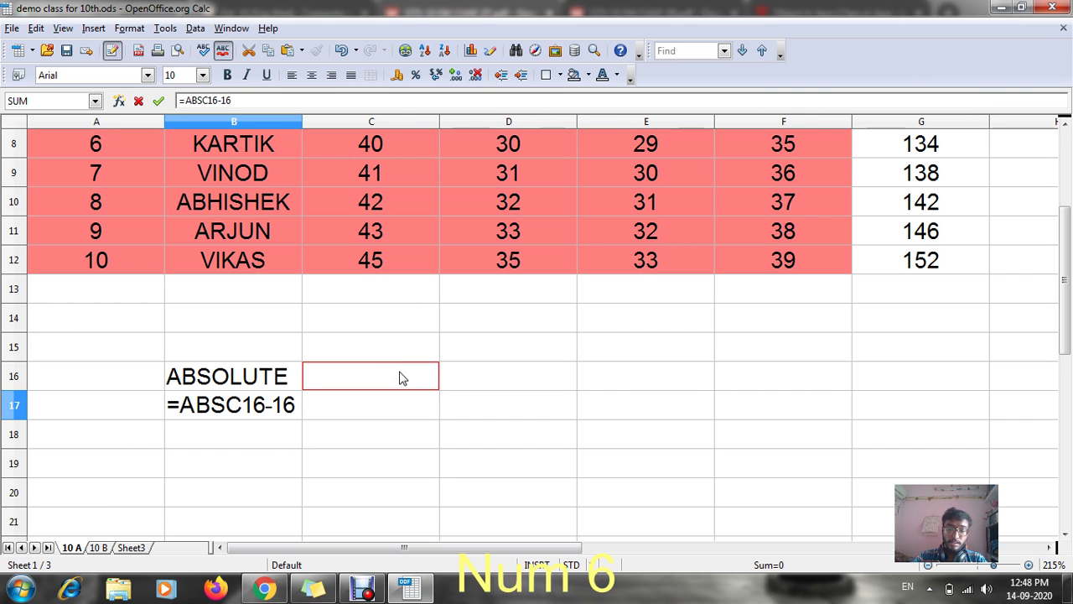
{"action": "key", "text": "BackSpace"}
{"action": "key", "text": "BackSpace"}
{"action": "key", "text": "BackSpace"}
{"action": "key", "text": "BackSpace"}
{"action": "key", "text": "BackSpace"}
{"action": "key", "text": "BackSpace"}
{"action": "key", "text": "BackSpace"}
{"action": "key", "text": "BackSpace"}
{"action": "key", "text": "BackSpace"}
{"action": "key", "text": "BackSpace"}
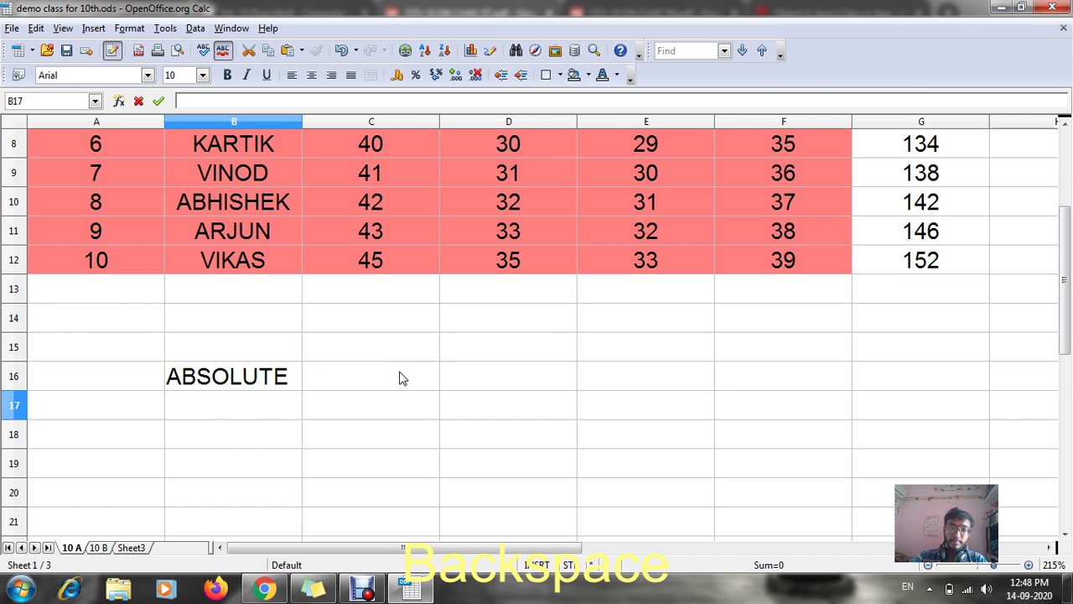
Enter the test value -13 in C16.
{"action": "left_click", "coordinate": [376, 377]}
{"action": "type", "text": "-"}
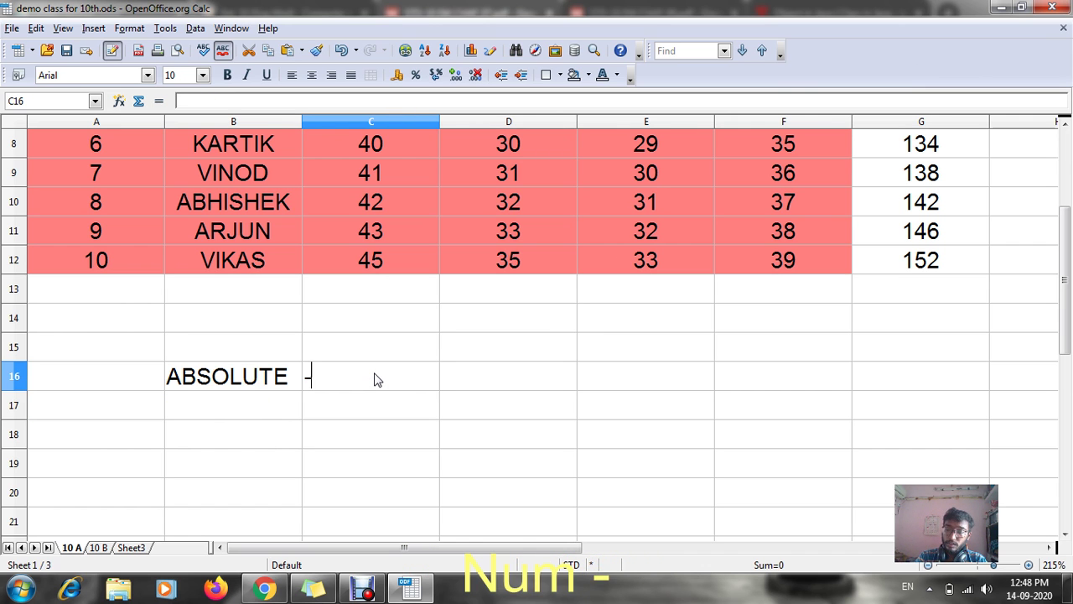
{"action": "type", "text": "13"}
{"action": "key", "text": "Return"}
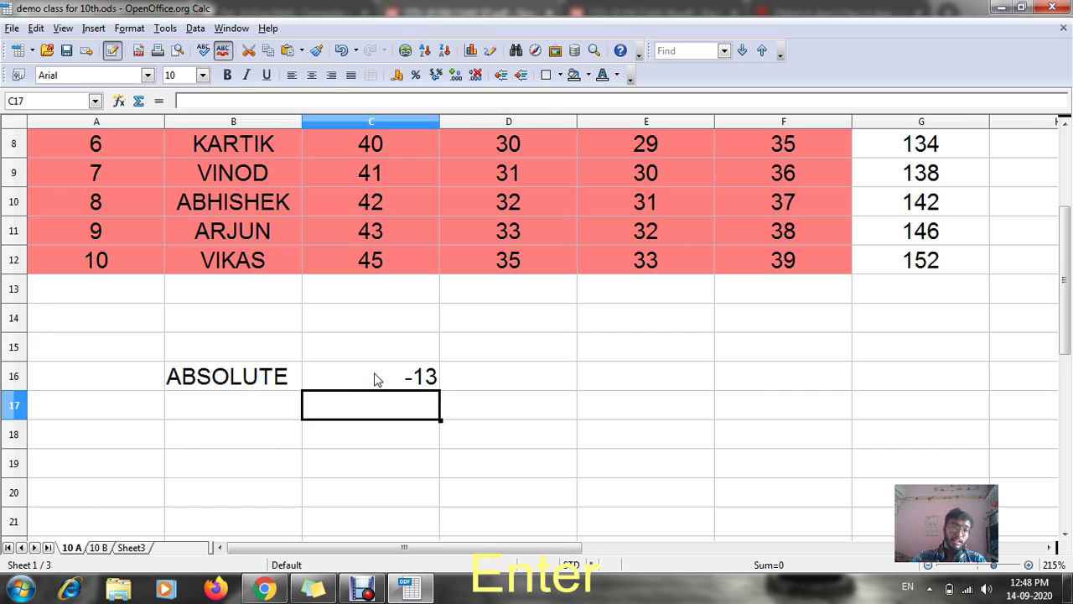
{"action": "left_click", "coordinate": [248, 405]}
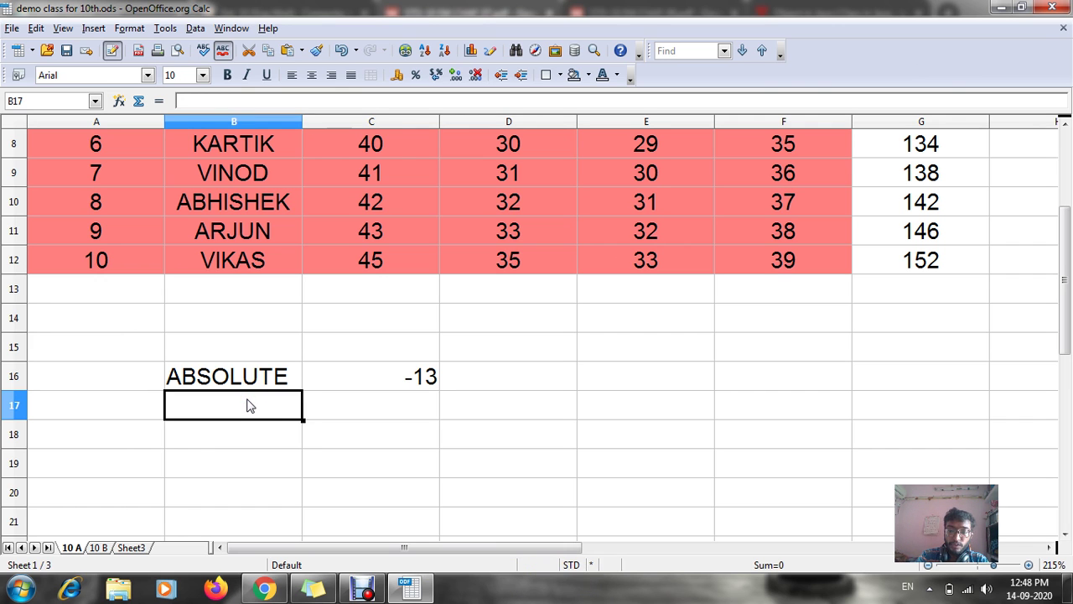
Enter =ABS(C16) in B17.
{"action": "type", "text": "=ABS"}
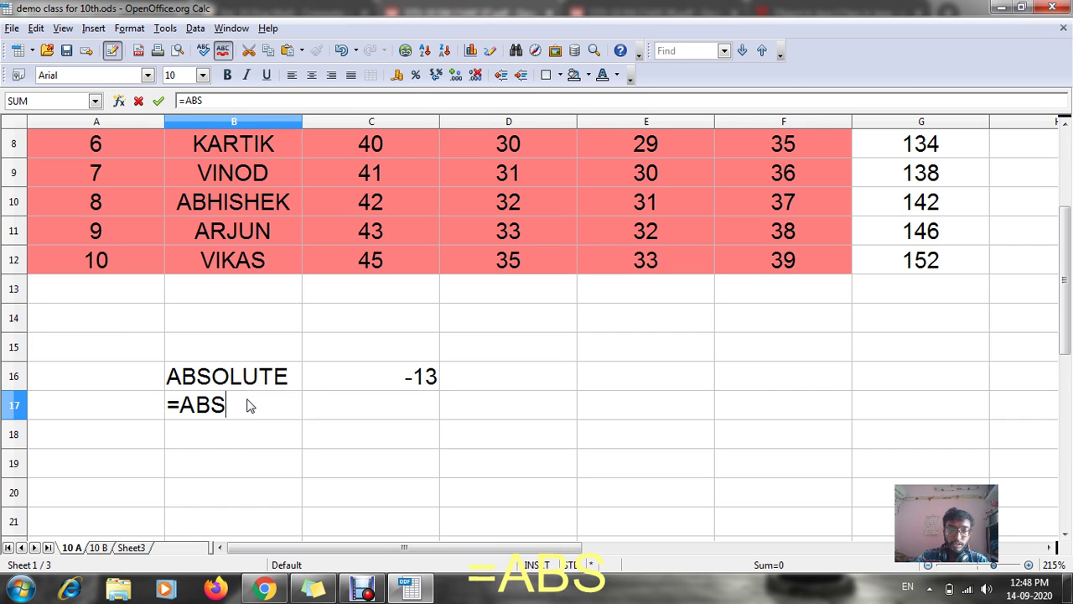
{"action": "type", "text": "("}
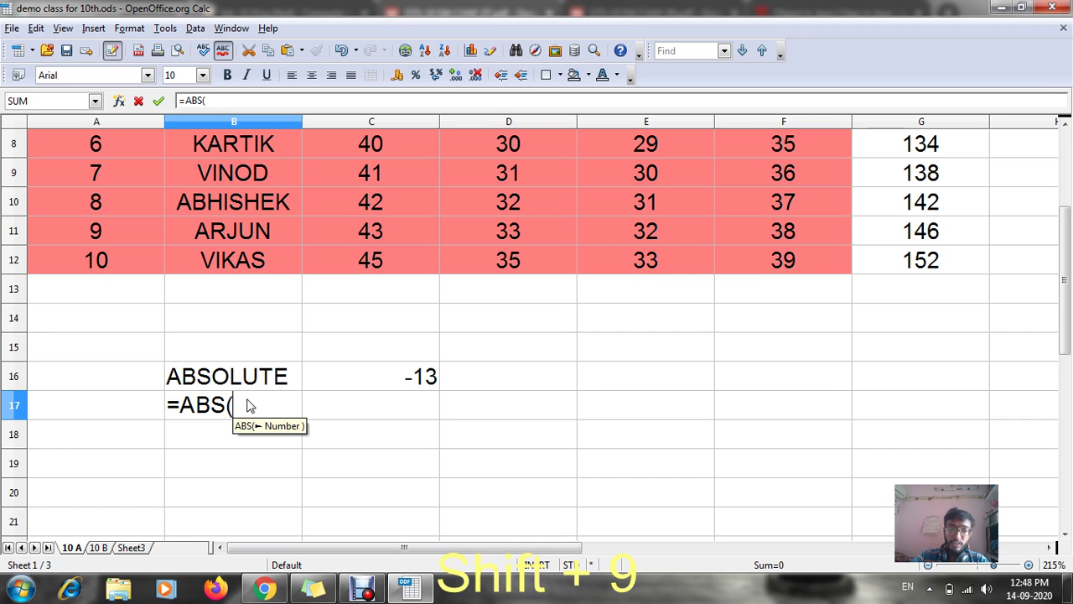
{"action": "left_click", "coordinate": [423, 373]}
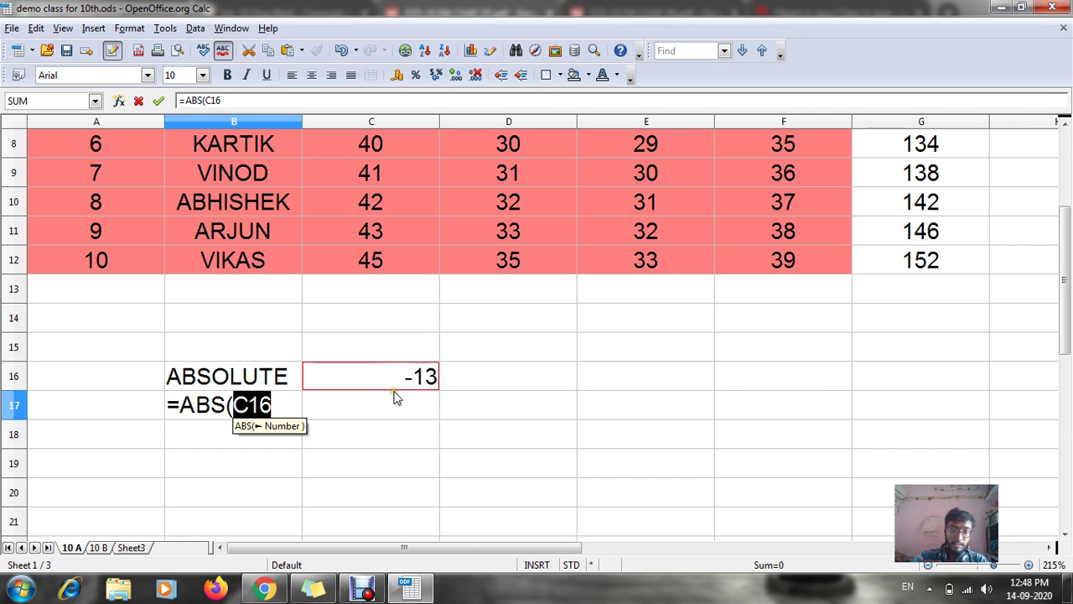
{"action": "type", "text": ")"}
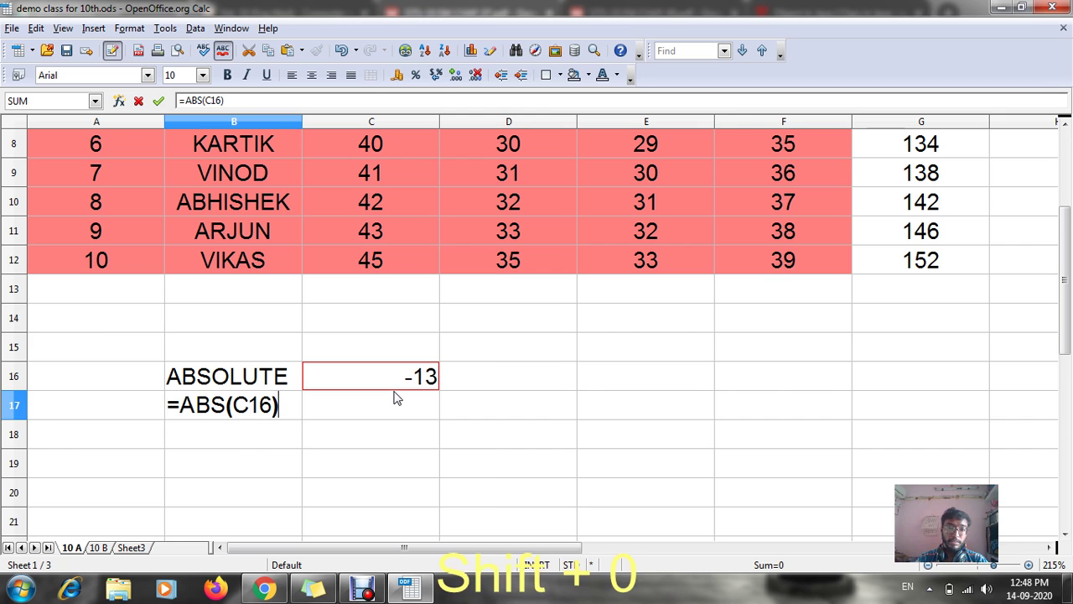
{"action": "key", "text": "Return"}
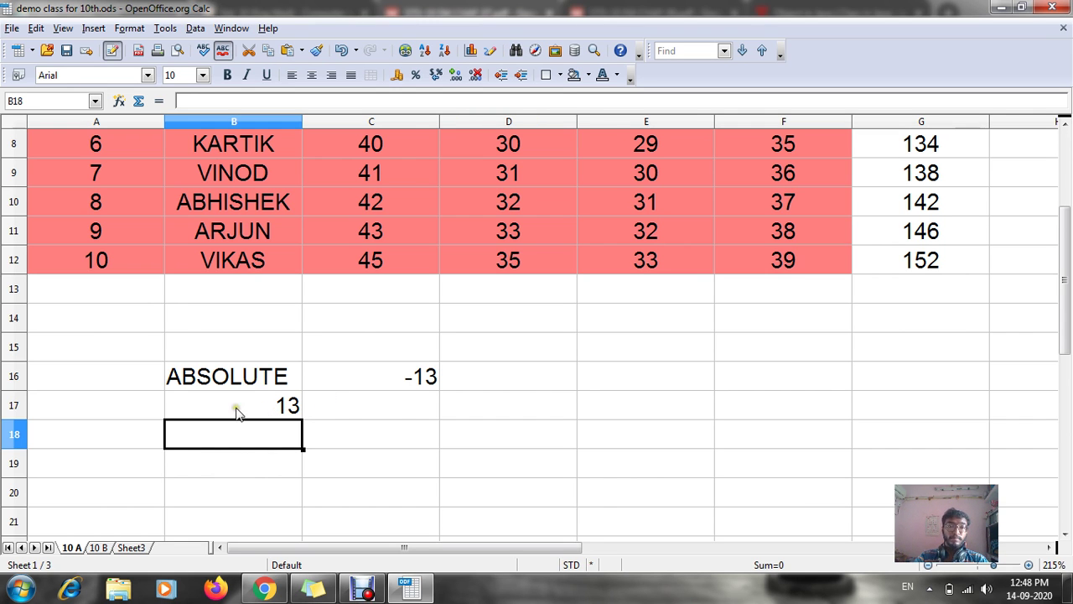
Remove a stray B18 reference and recommit =ABS(C16) so B17 shows 13.
{"action": "left_click", "coordinate": [262, 404]}
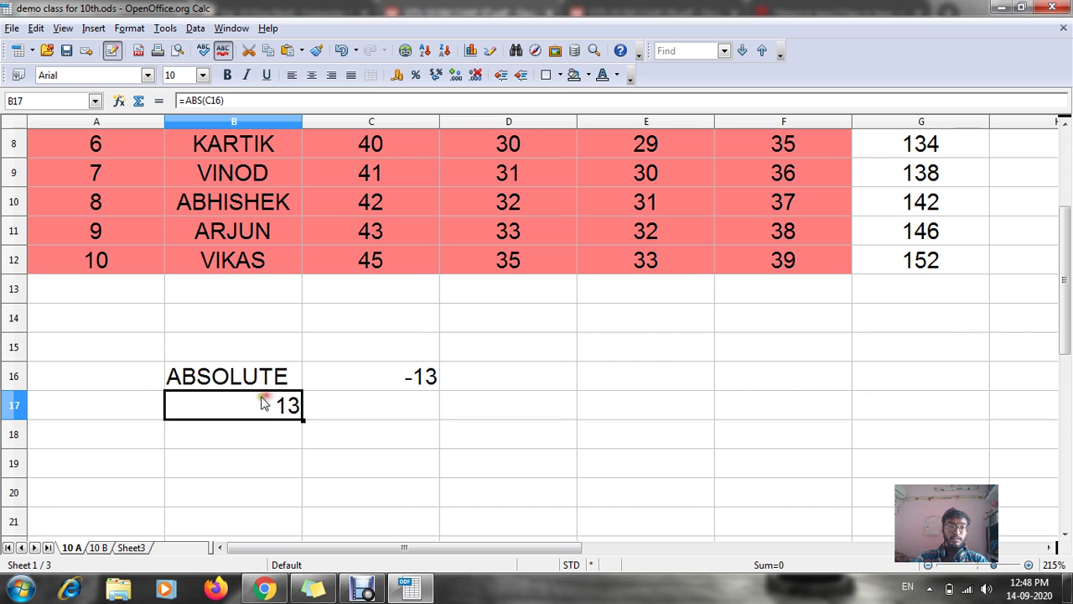
{"action": "left_click", "coordinate": [208, 371]}
{"action": "left_click", "coordinate": [398, 374]}
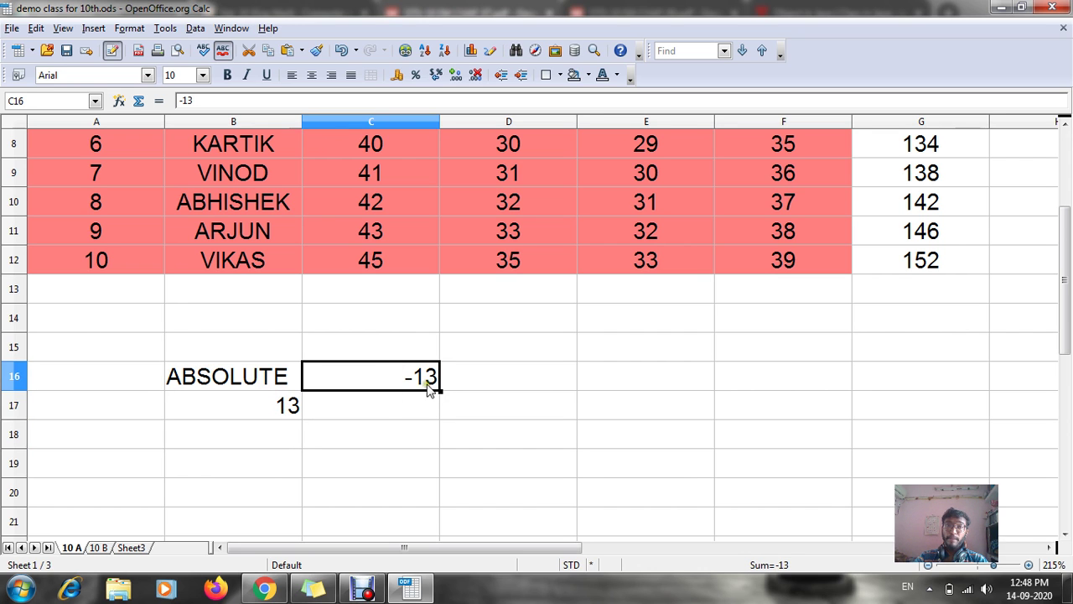
{"action": "left_click", "coordinate": [234, 412]}
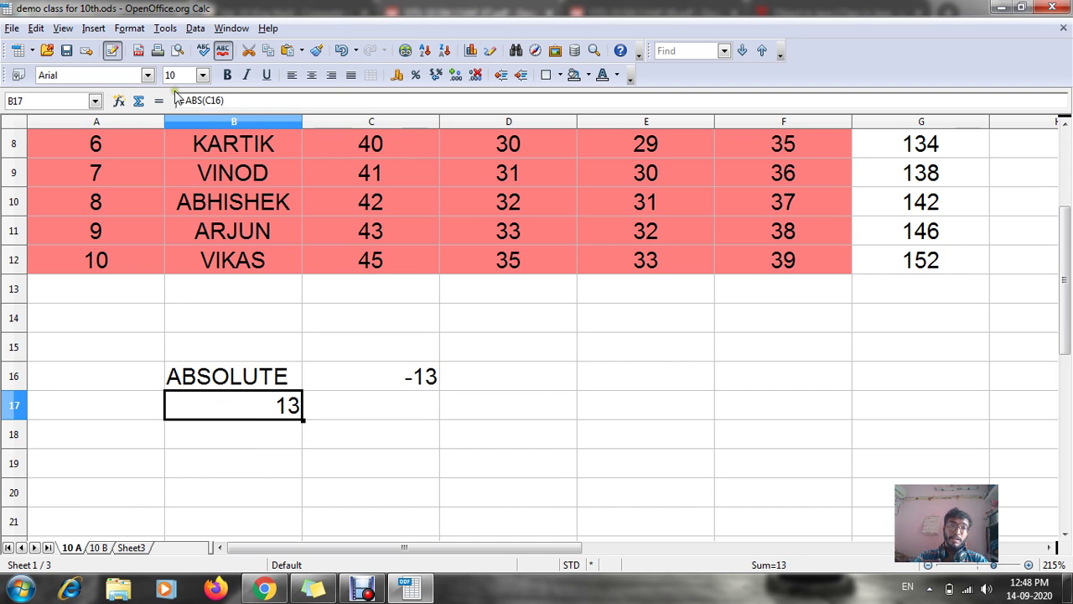
{"action": "left_click", "coordinate": [178, 101]}
{"action": "left_click_drag", "start_coordinate": [178, 102], "coordinate": [235, 100]}
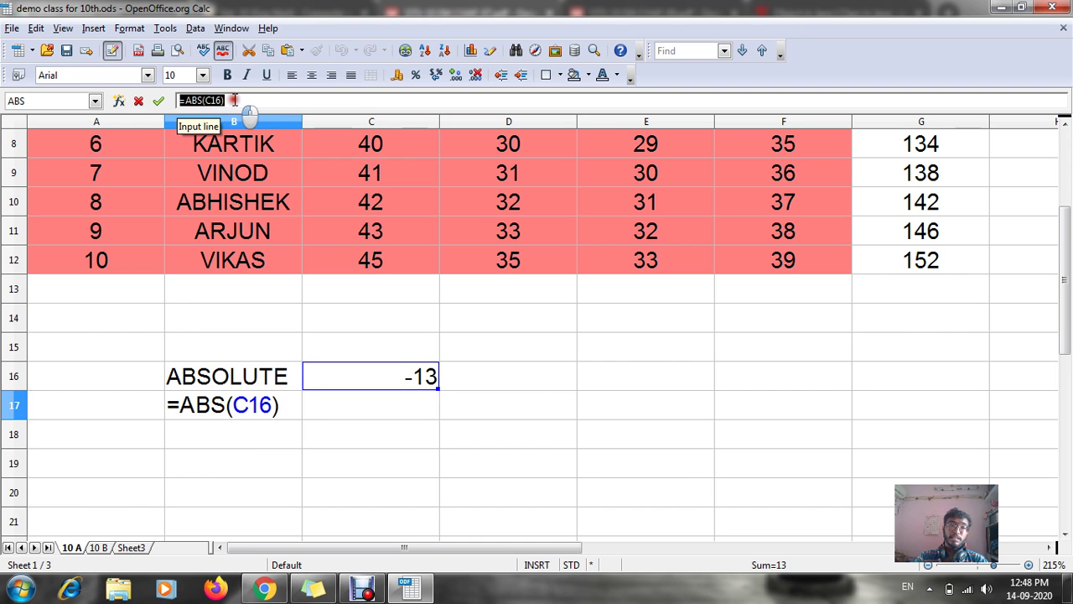
{"action": "left_click", "coordinate": [296, 408]}
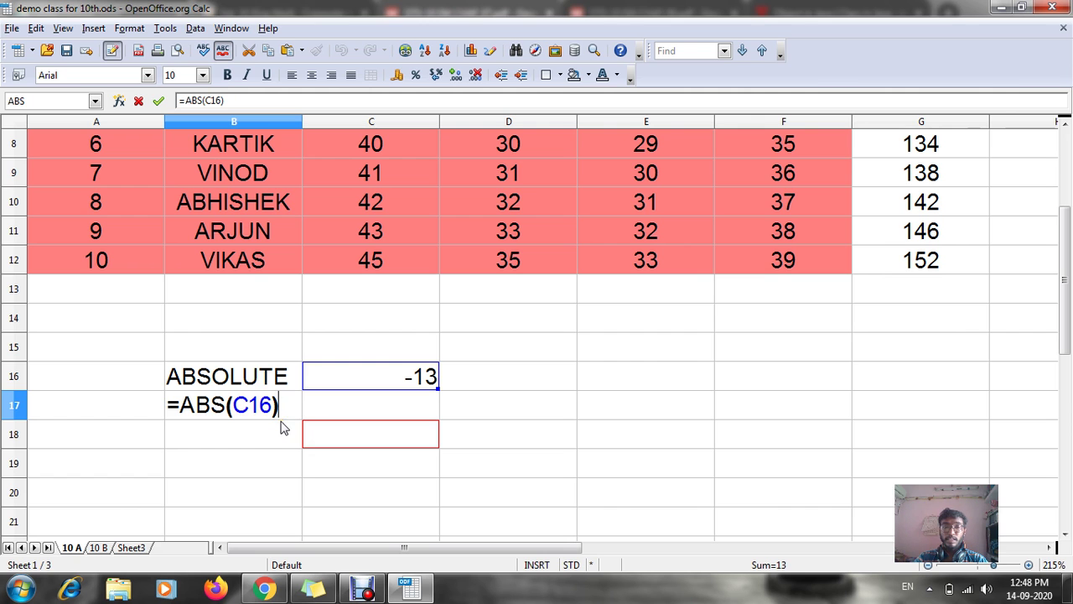
{"action": "left_click", "coordinate": [349, 409]}
{"action": "left_click", "coordinate": [277, 435]}
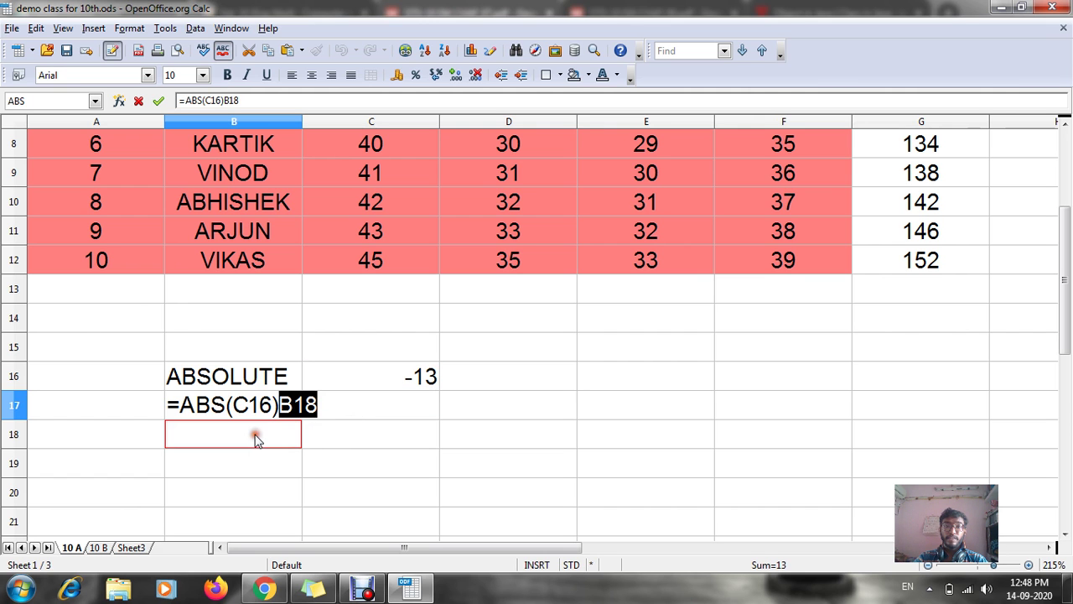
{"action": "left_click", "coordinate": [308, 397]}
{"action": "key", "text": "BackSpace"}
{"action": "key", "text": "BackSpace"}
{"action": "key", "text": "BackSpace"}
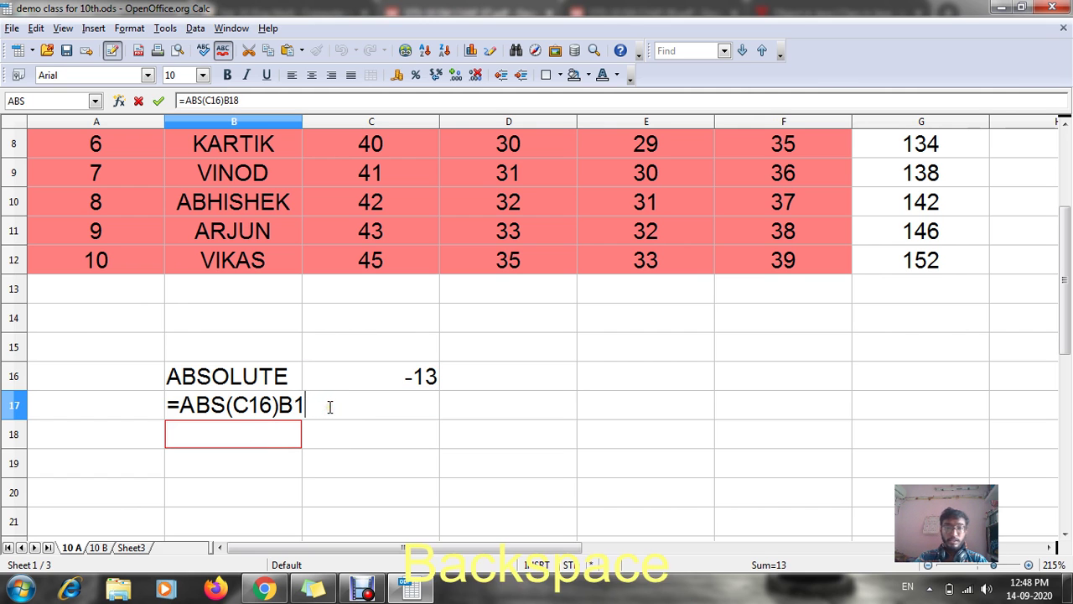
{"action": "key", "text": "Return"}
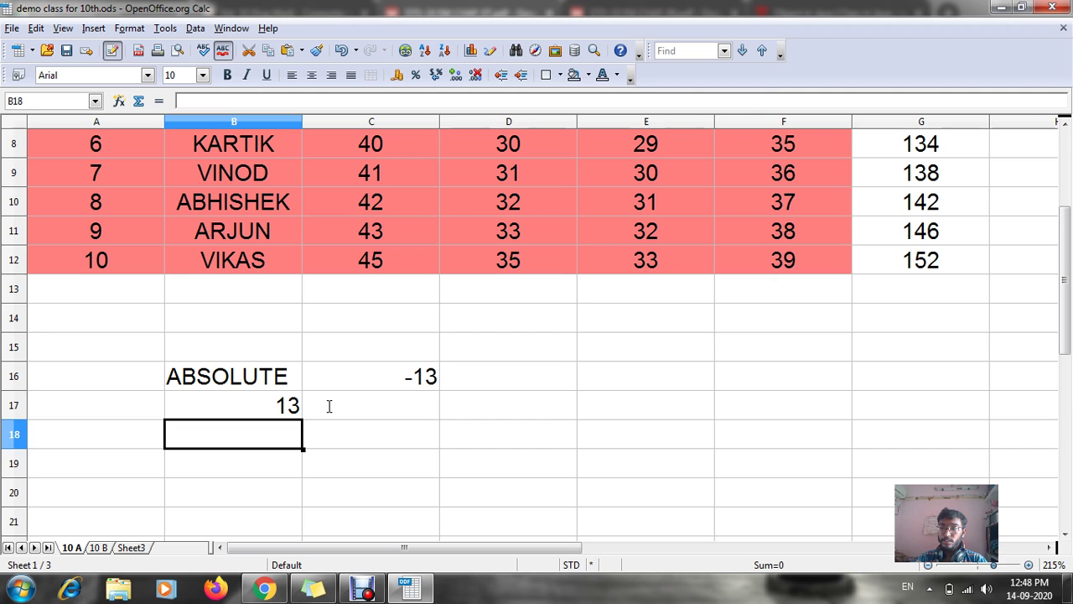
{"action": "key", "text": "Return"}
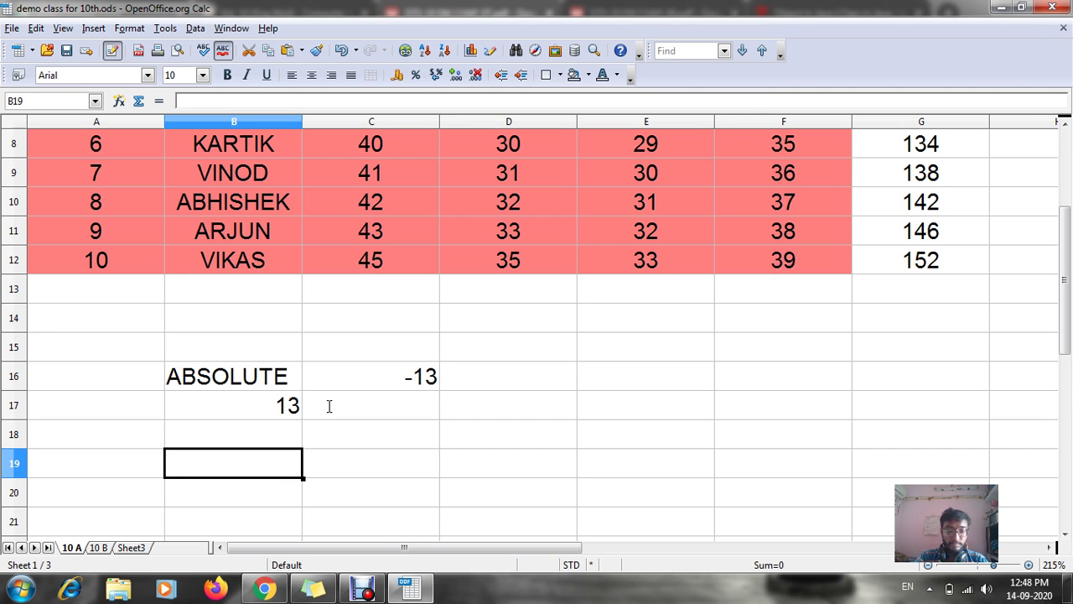
Type EXPONENTIAL into B19, drag column B wider to fit it, and enter 25 in C19.
{"action": "type", "text": "EXPONENT"}
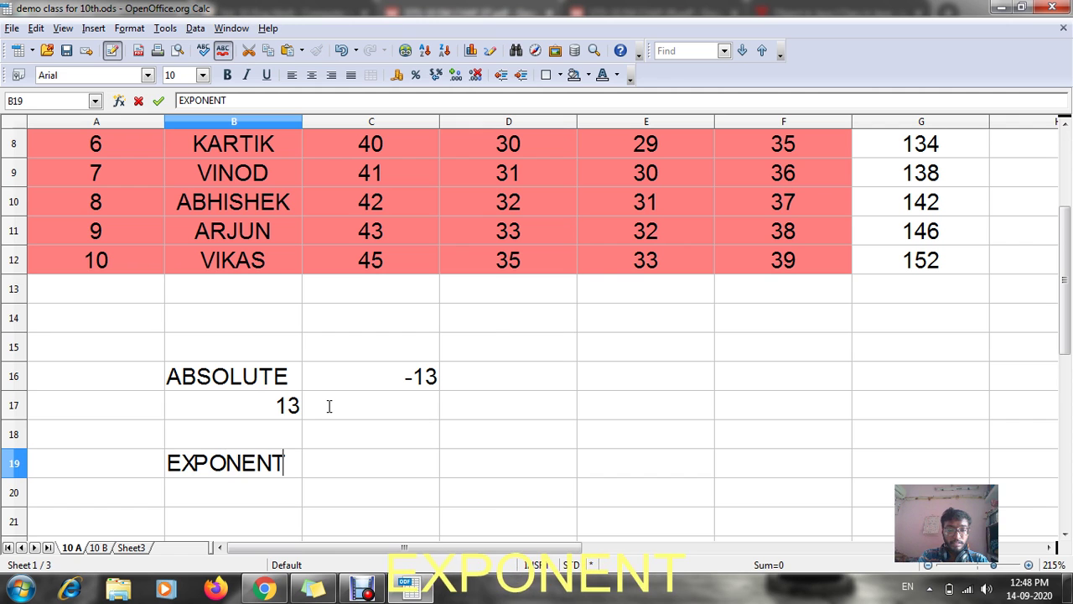
{"action": "type", "text": "IAL"}
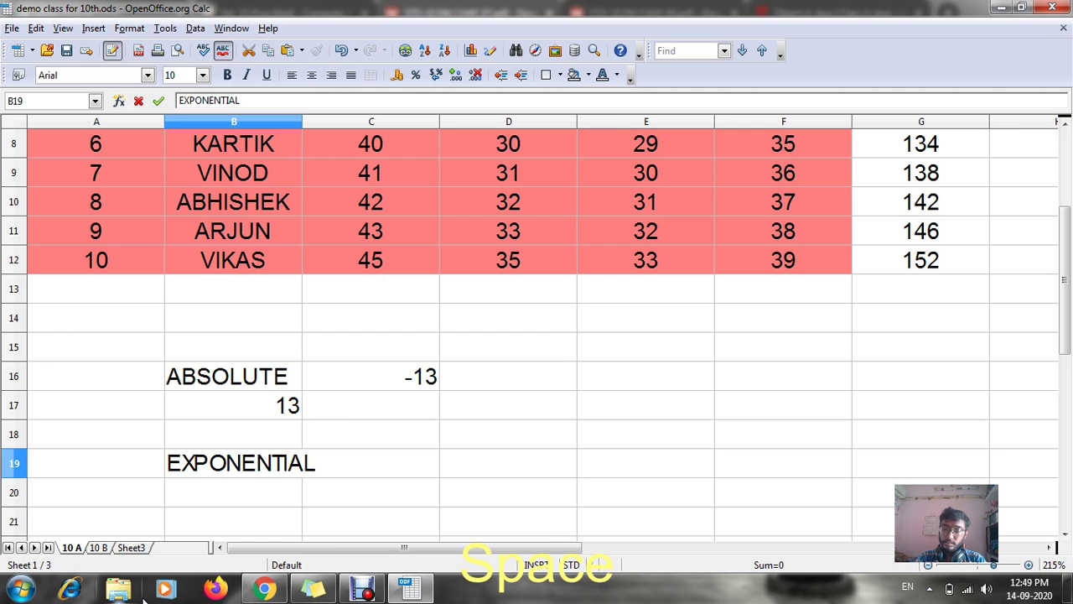
{"action": "key", "text": "Return"}
{"action": "key", "text": "Right"}
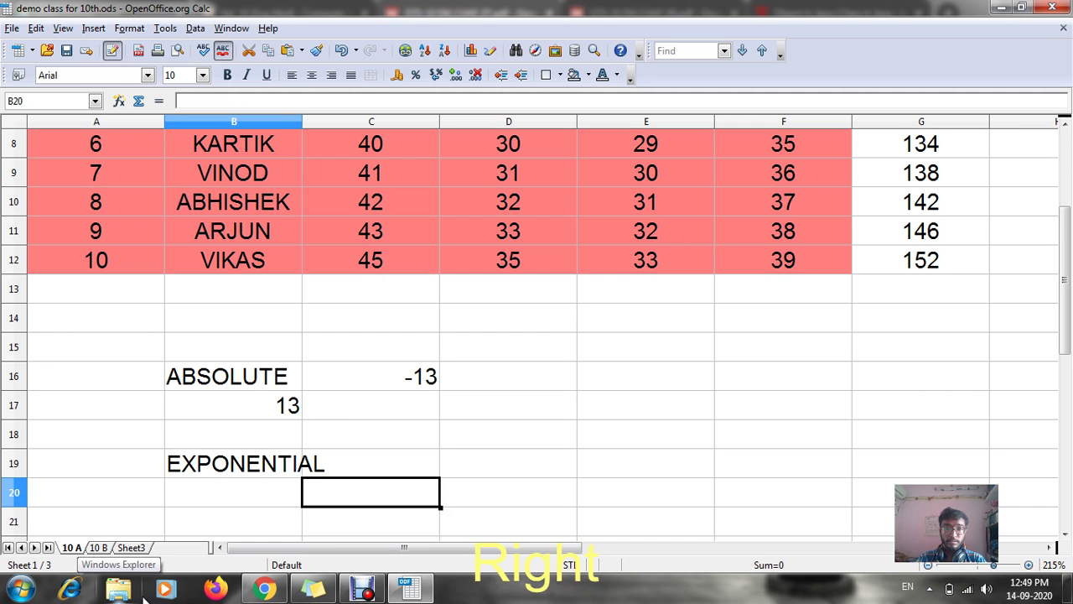
{"action": "key", "text": "Up"}
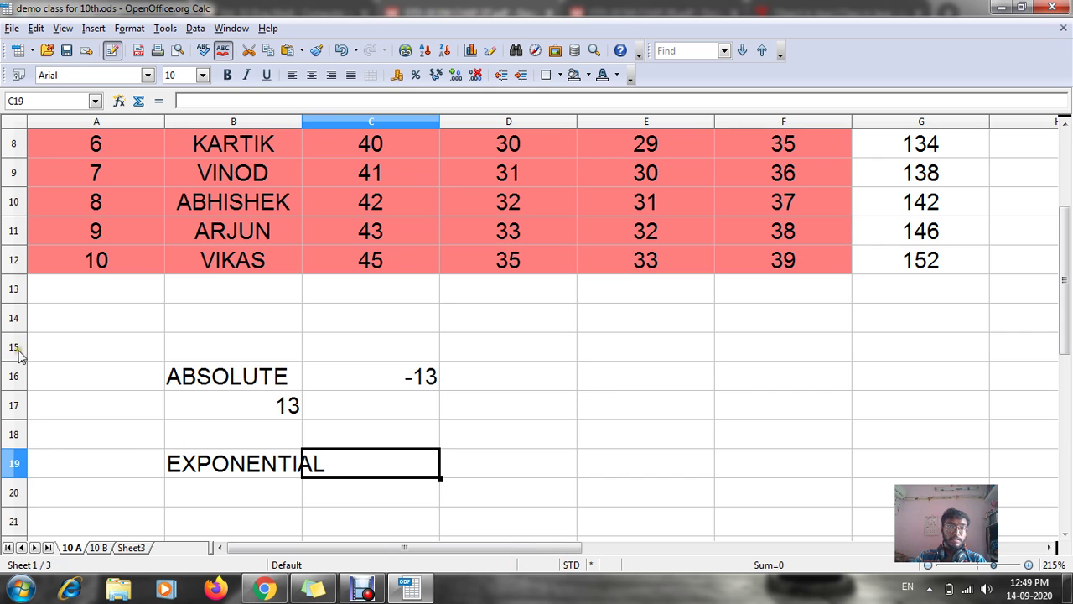
{"action": "left_click_drag", "start_coordinate": [304, 117], "coordinate": [353, 117]}
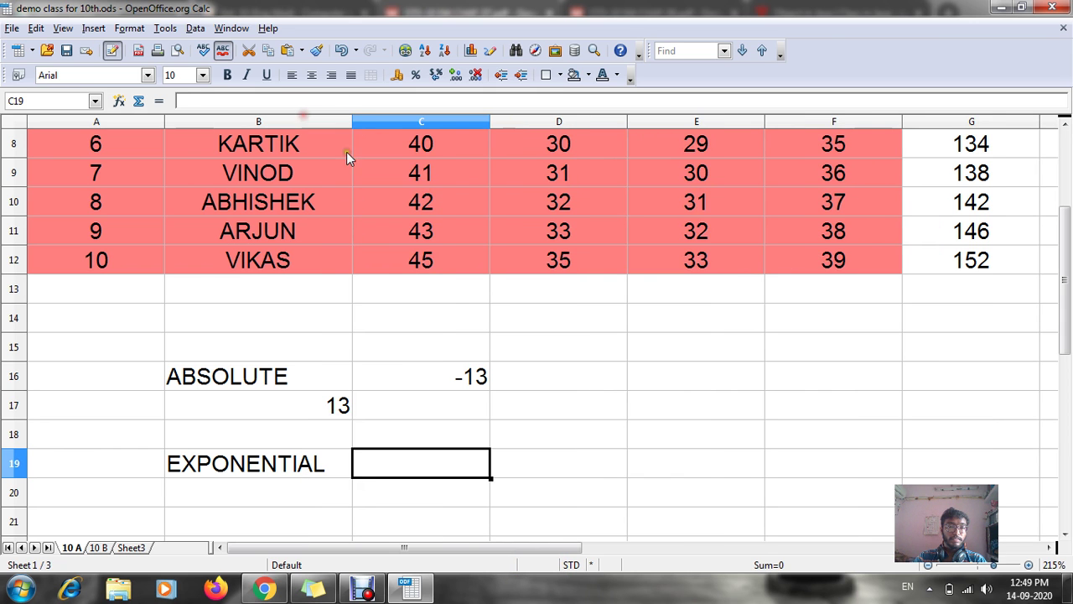
{"action": "type", "text": "25"}
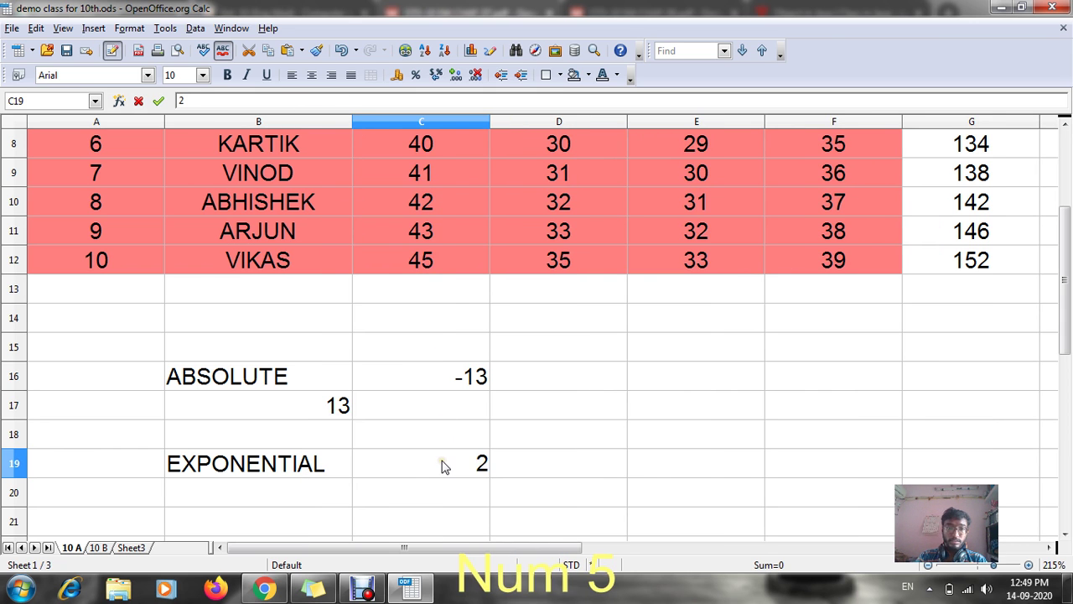
{"action": "left_click", "coordinate": [239, 502]}
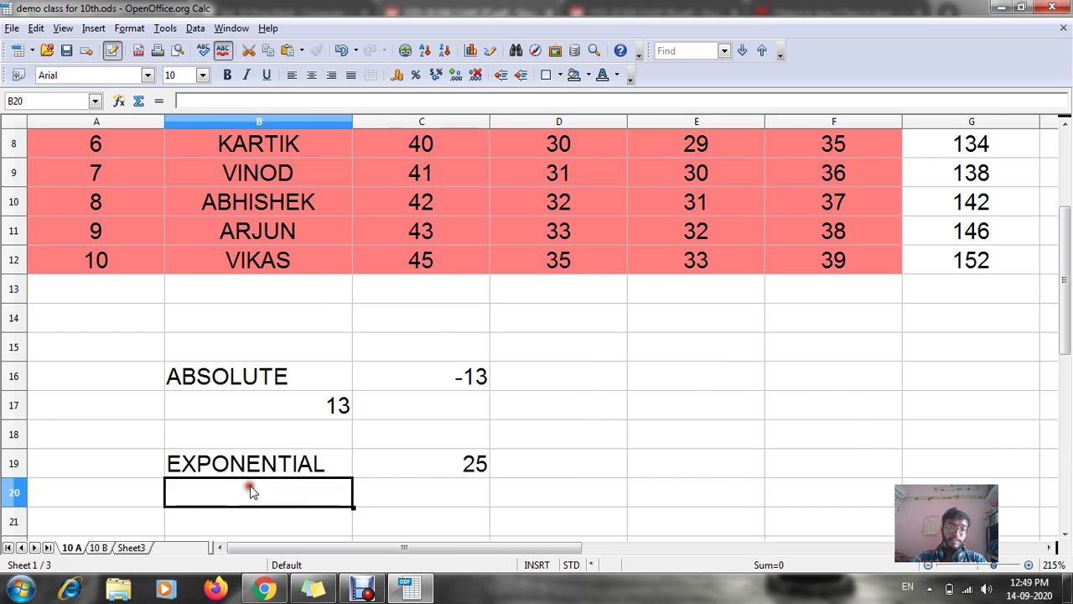
{"action": "left_click", "coordinate": [438, 453]}
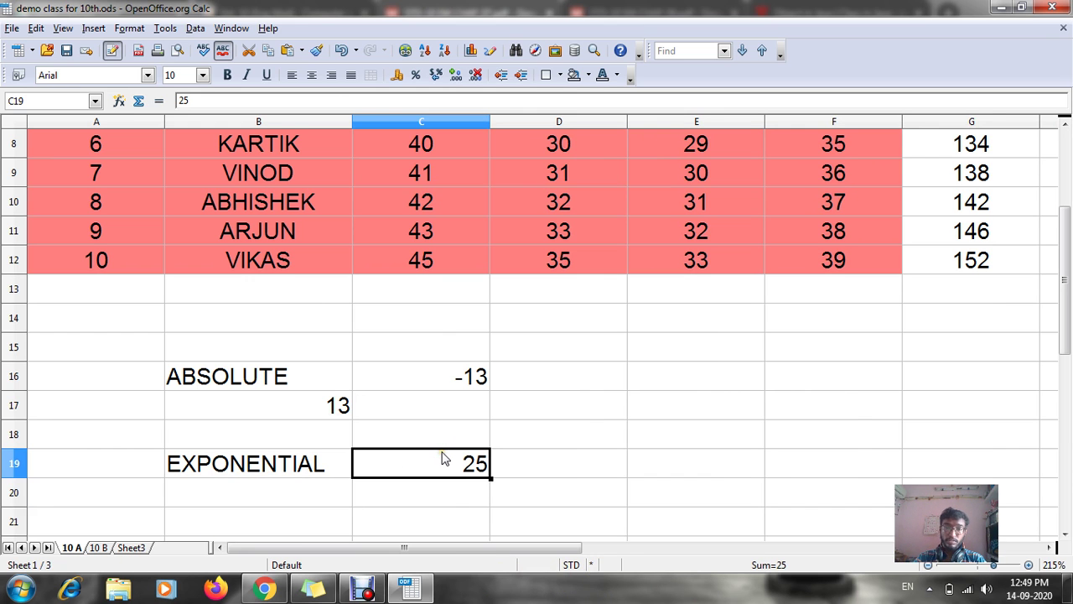
Enter =EXP(C19) in B20 so it returns 72004899337.386.
{"action": "left_click", "coordinate": [306, 491]}
{"action": "type", "text": "="}
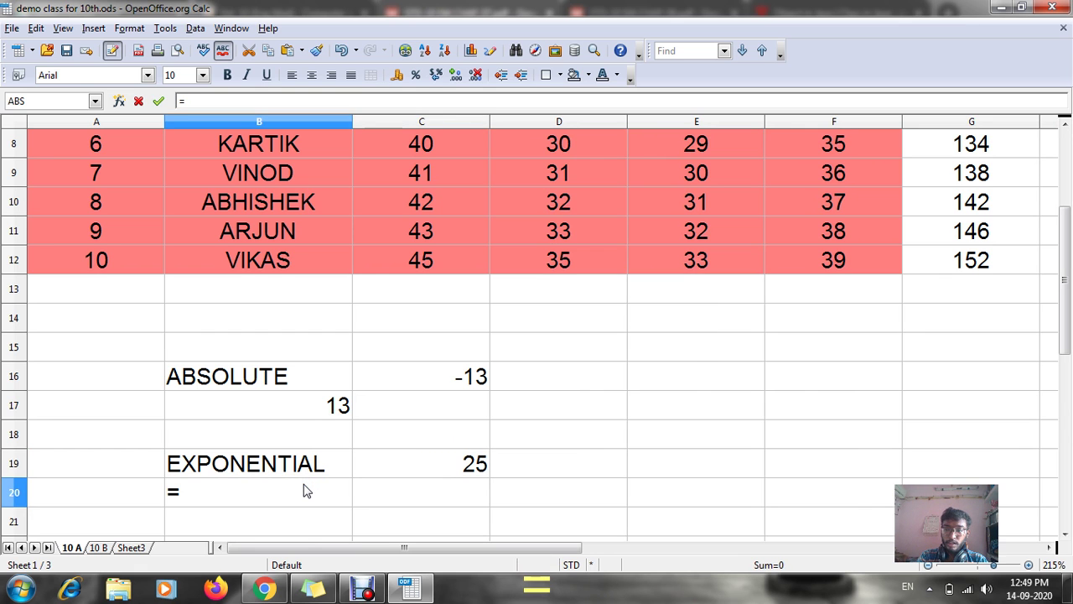
{"action": "type", "text": "EXP"}
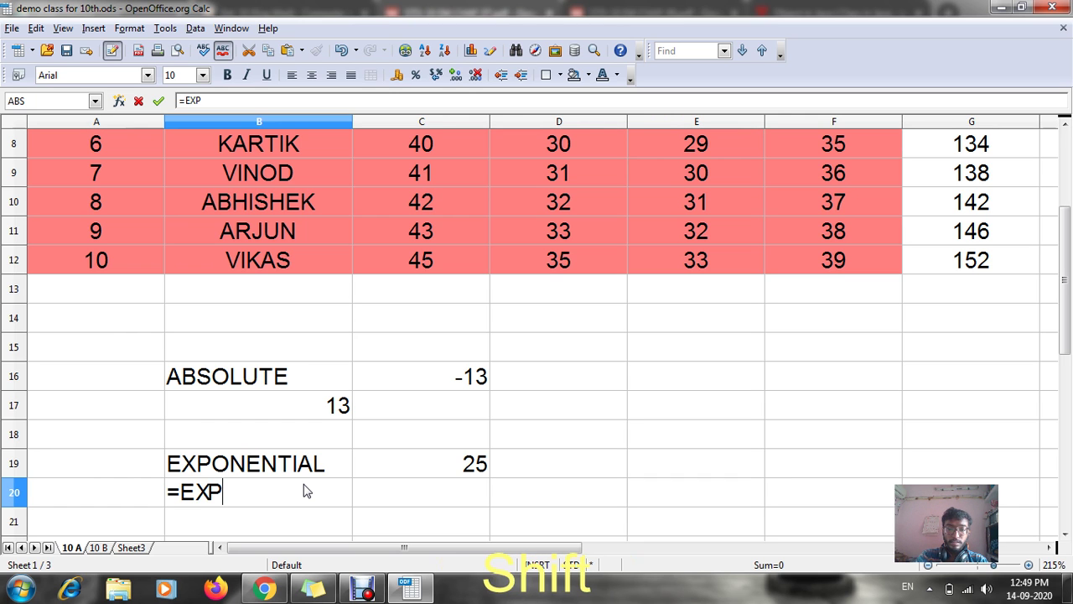
{"action": "type", "text": "("}
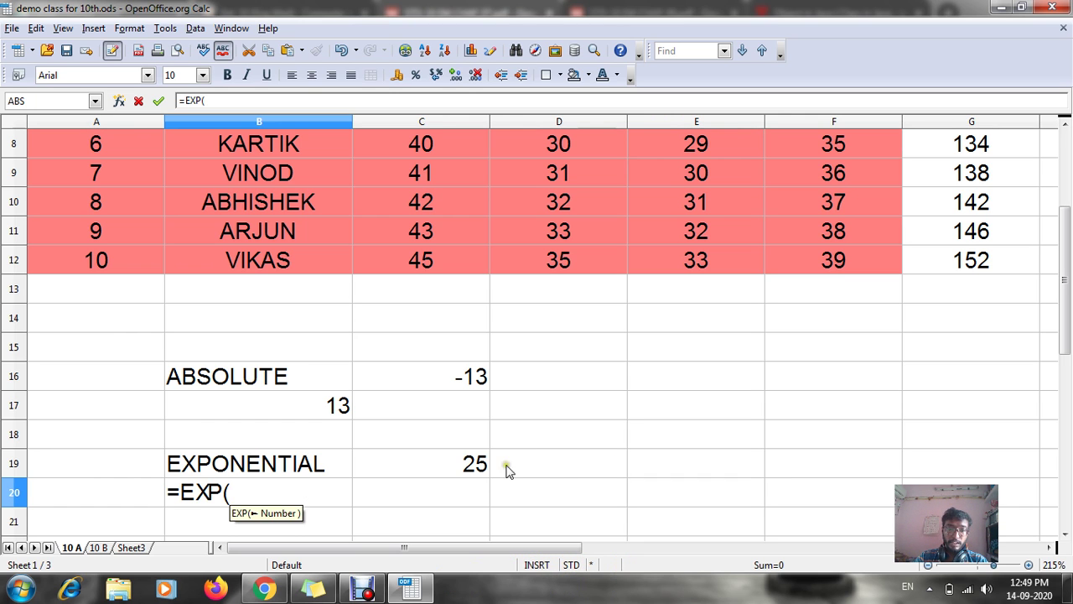
{"action": "left_click", "coordinate": [447, 464]}
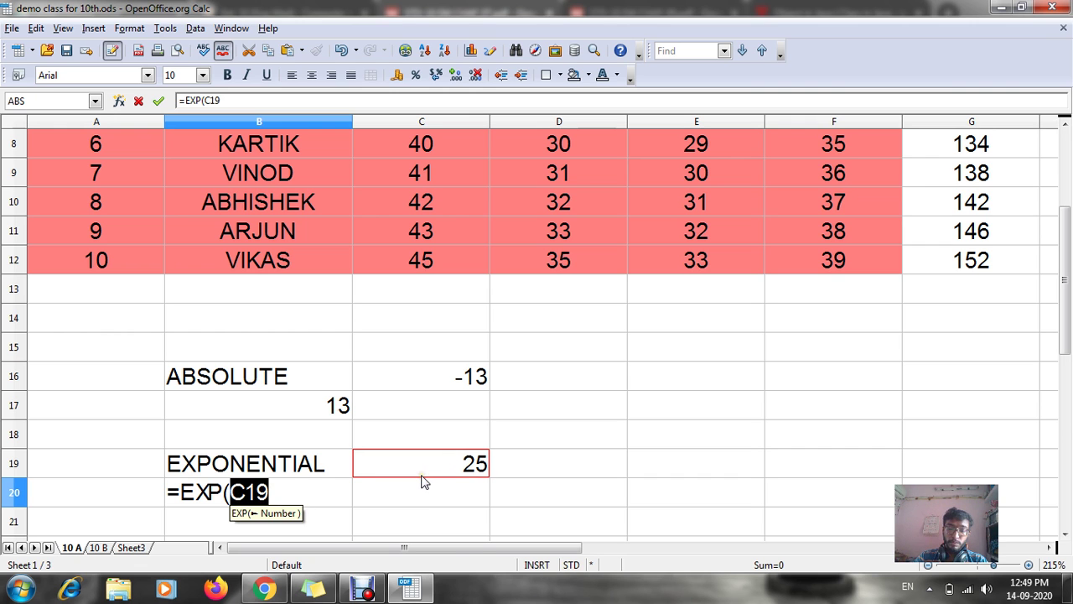
{"action": "type", "text": ")"}
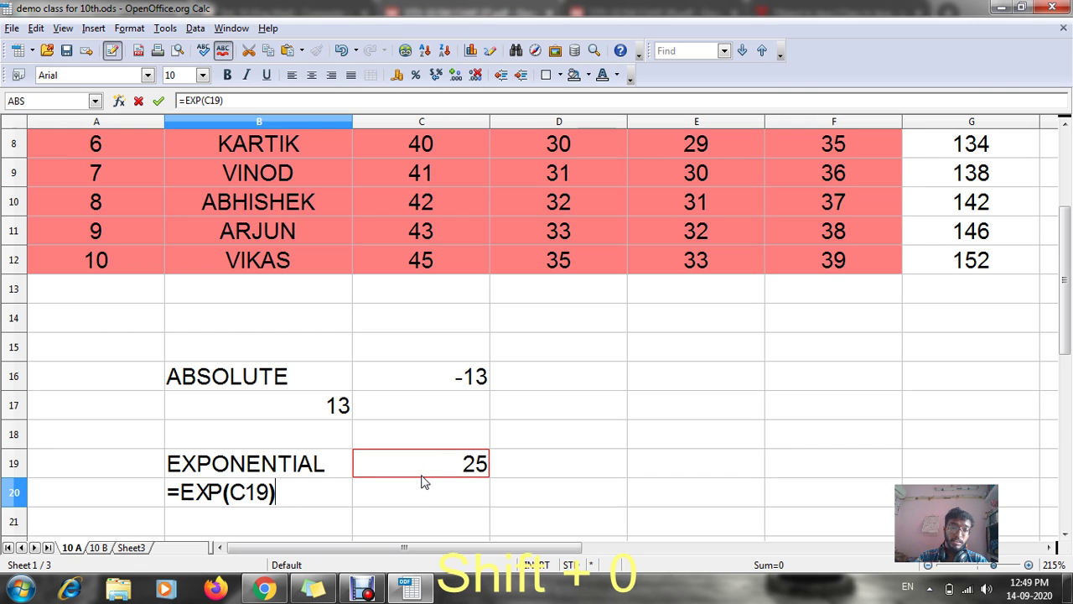
{"action": "key", "text": "Return"}
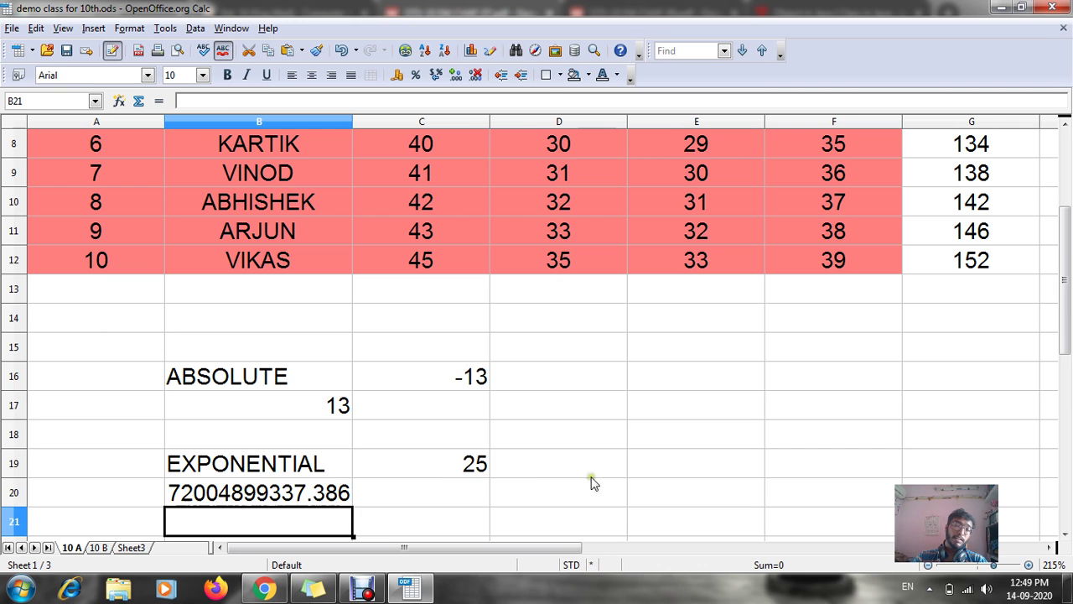
{"action": "left_click_drag", "start_coordinate": [1065, 243], "coordinate": [1065, 288]}
Dismiss the Insert Cells dialog and zoom the sheet in slightly.
{"action": "key", "text": "ctrl+KP_Add"}
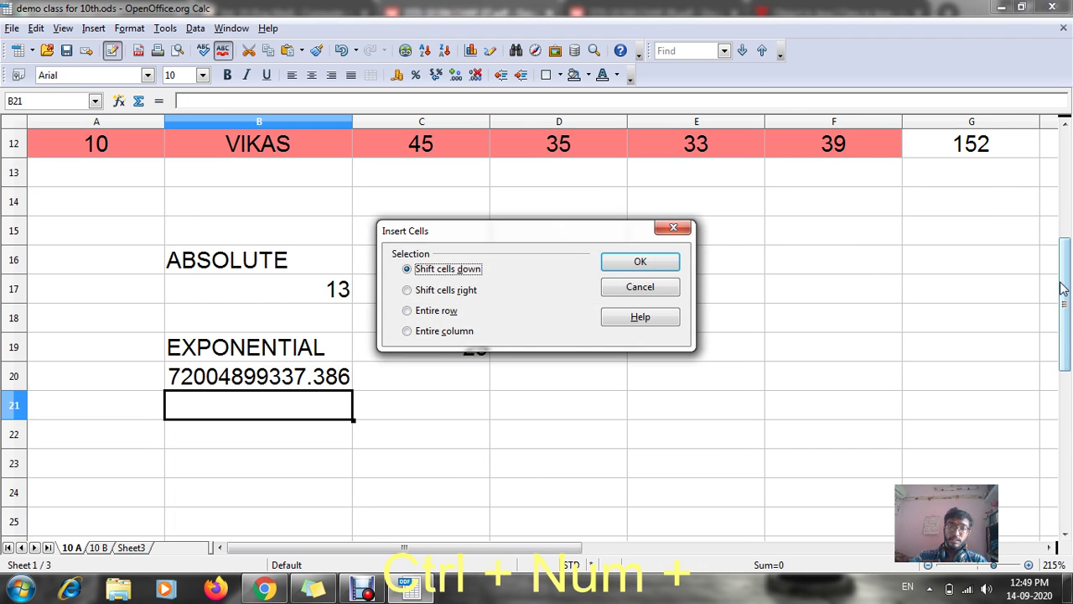
{"action": "left_click", "coordinate": [674, 231]}
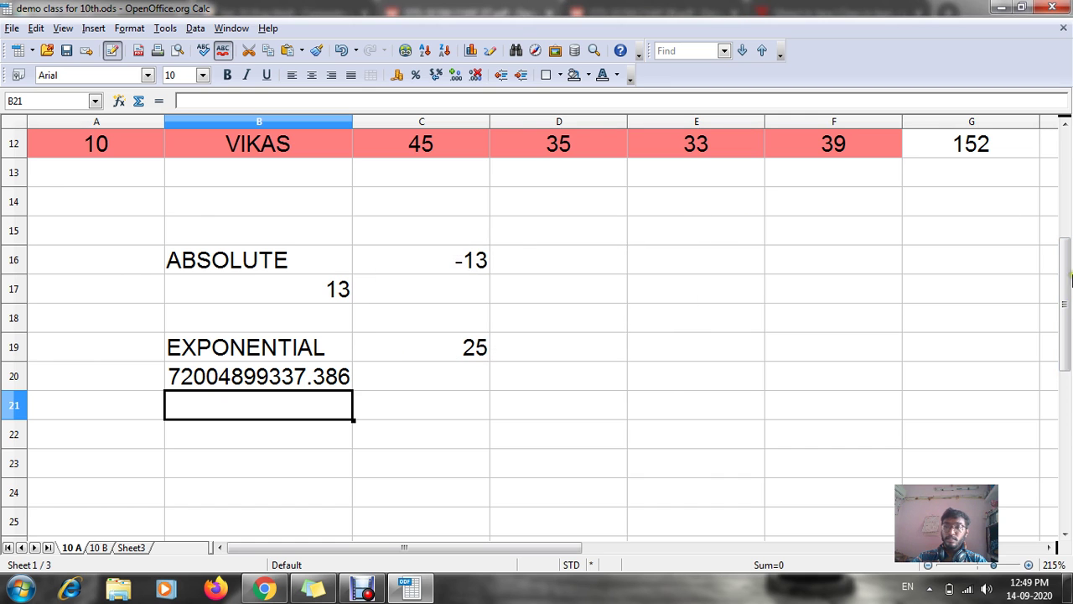
{"action": "left_click", "coordinate": [1029, 565]}
{"action": "left_click", "coordinate": [1029, 565]}
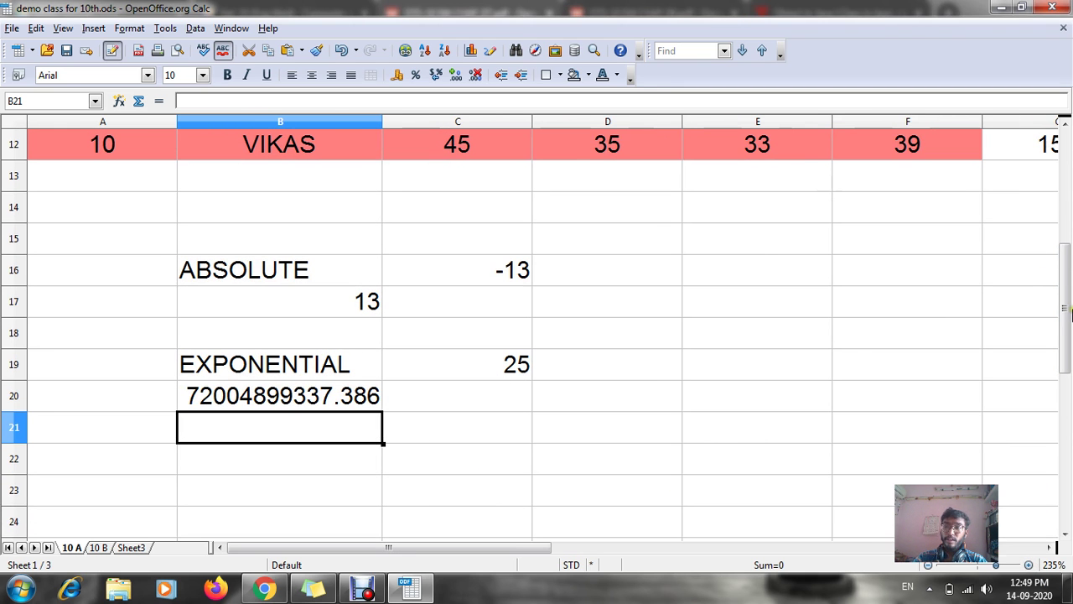
{"action": "left_click_drag", "start_coordinate": [1067, 305], "coordinate": [1067, 327]}
Try 1 and then 5 as the EXP input in C19, checking B20's formula.
{"action": "left_click", "coordinate": [496, 342]}
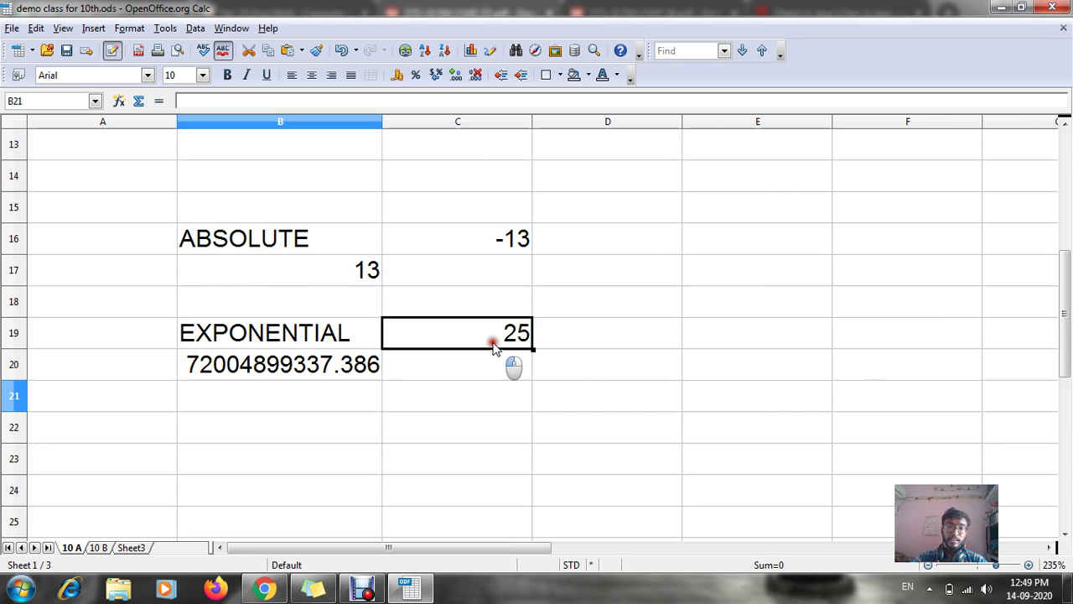
{"action": "type", "text": "1"}
{"action": "key", "text": "Return"}
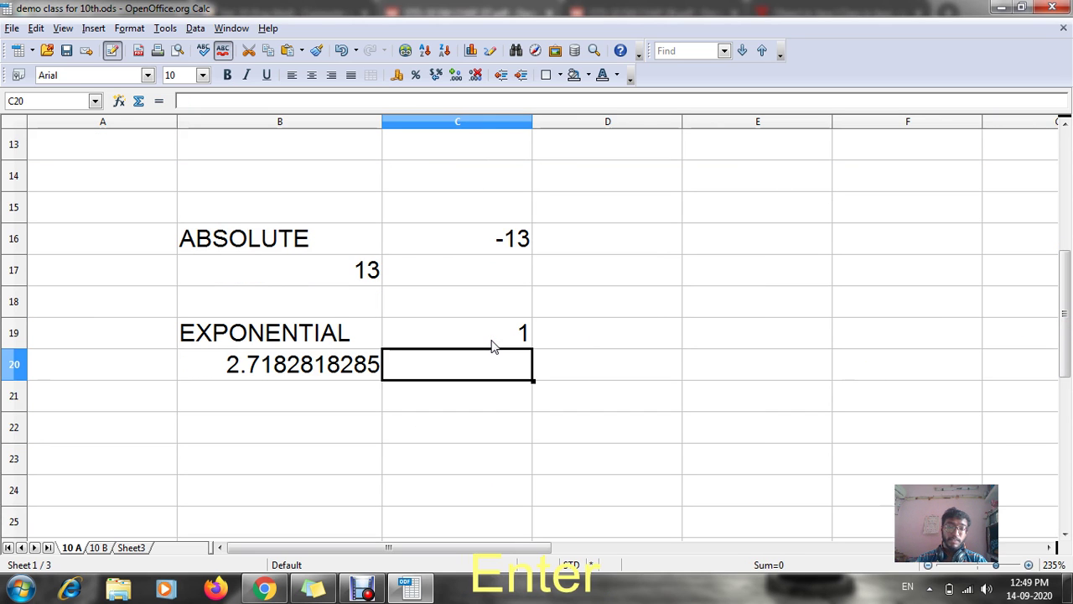
{"action": "left_click", "coordinate": [487, 240]}
{"action": "left_click", "coordinate": [459, 335]}
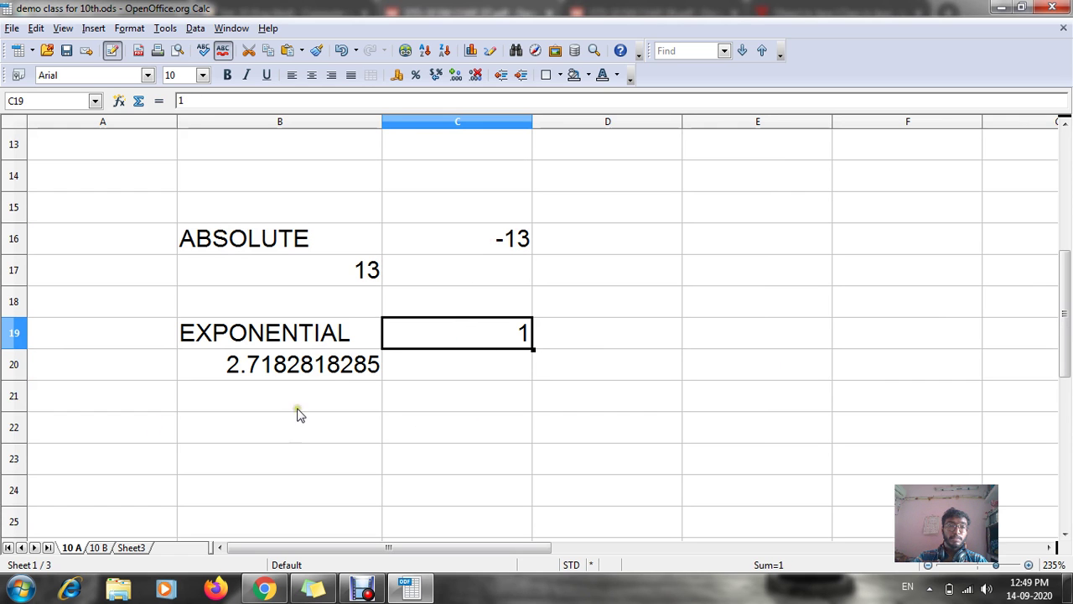
{"action": "left_click", "coordinate": [299, 366]}
{"action": "left_click", "coordinate": [460, 336]}
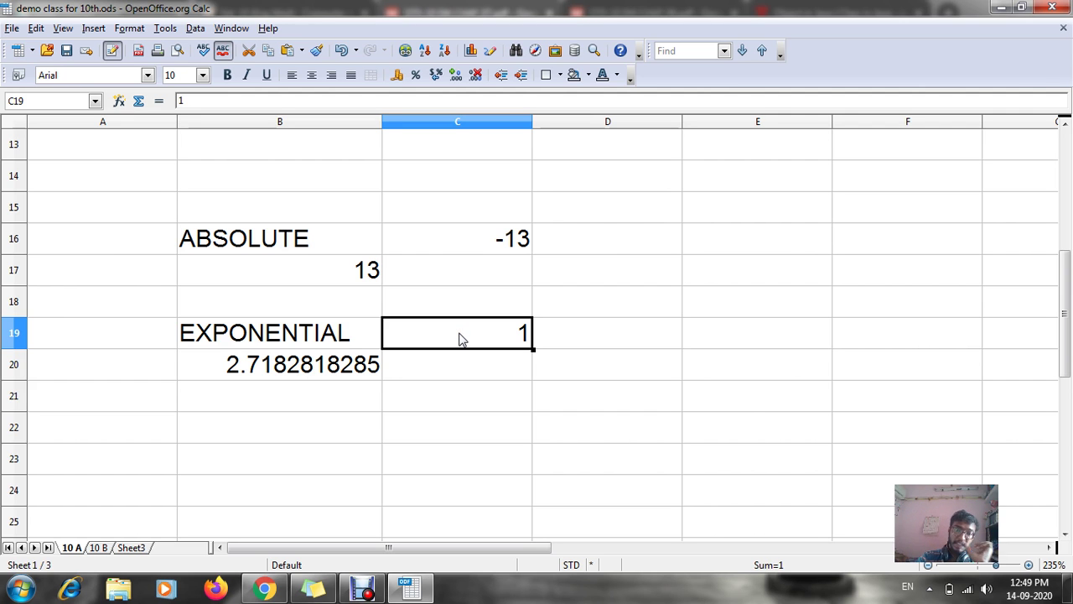
{"action": "type", "text": "5"}
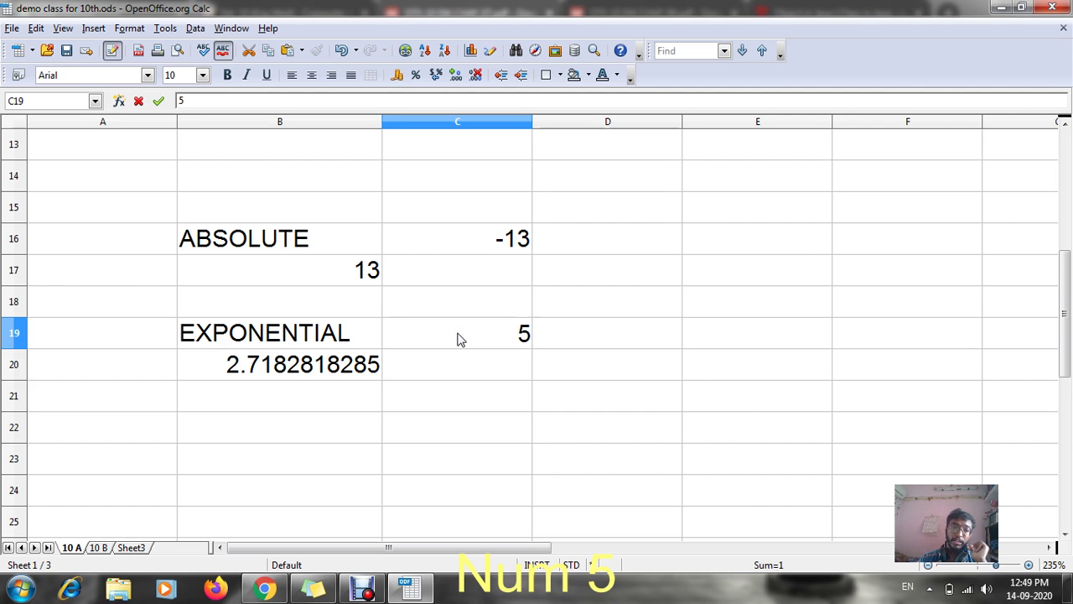
{"action": "key", "text": "Return"}
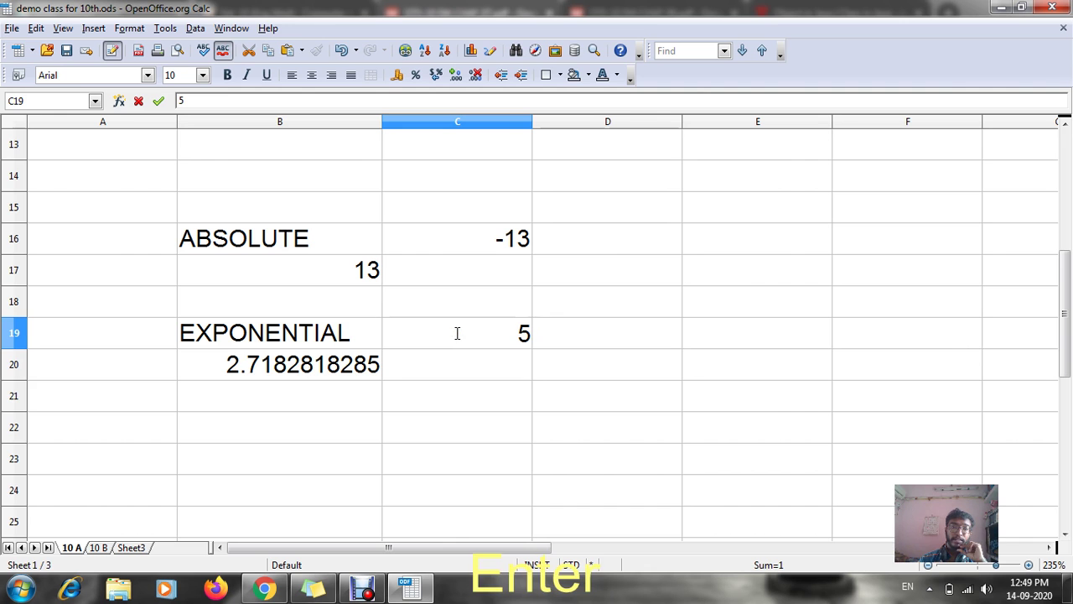
Try 6, 7 and finally 1 in C19, so B20 shows 2.7182818285.
{"action": "key", "text": "Up"}
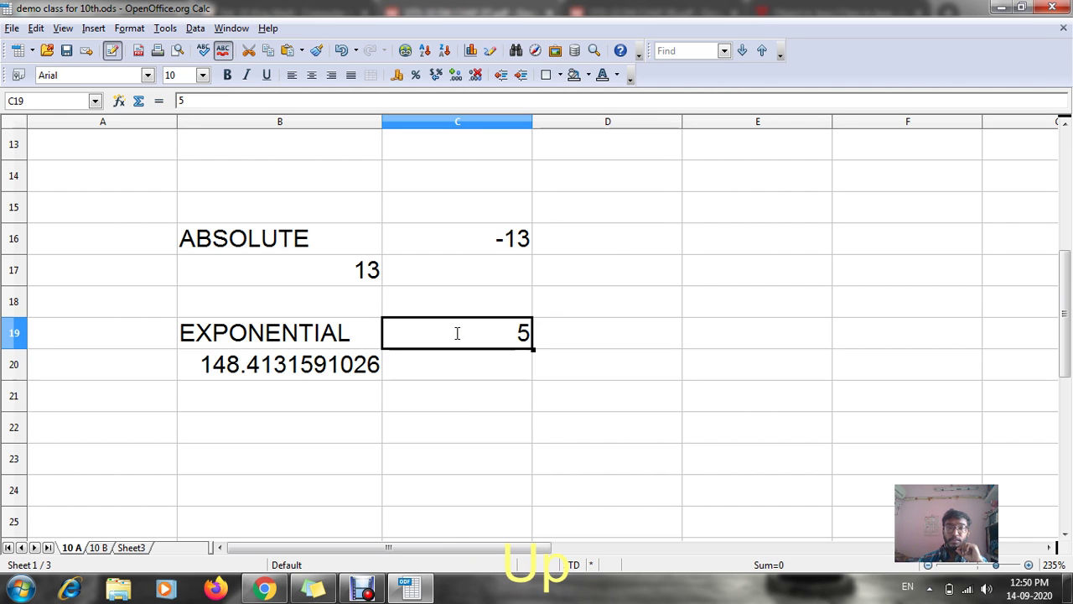
{"action": "type", "text": "6"}
{"action": "key", "text": "Return"}
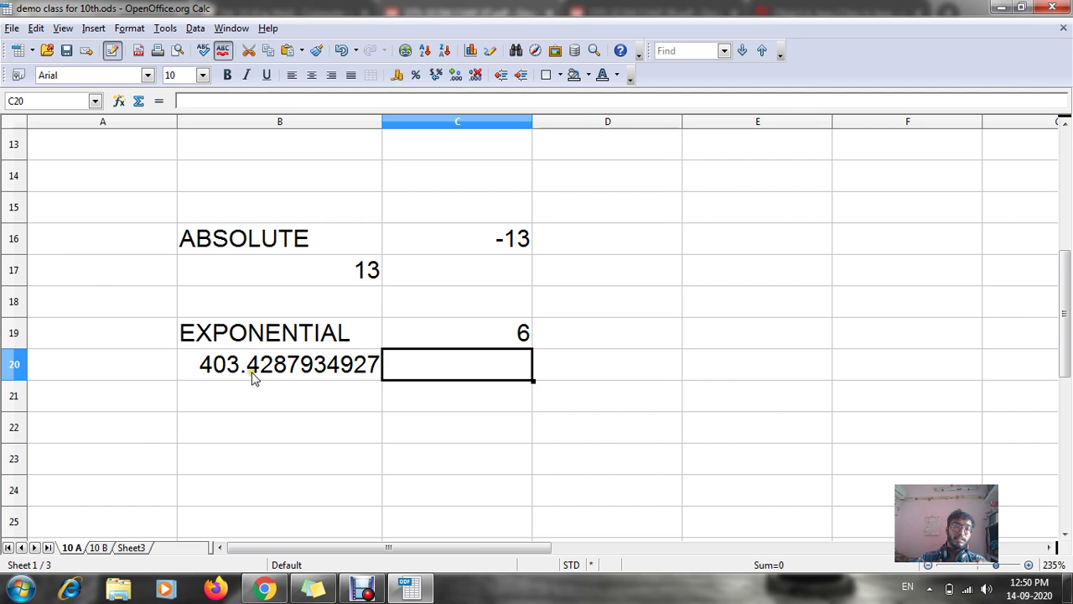
{"action": "left_click", "coordinate": [509, 329]}
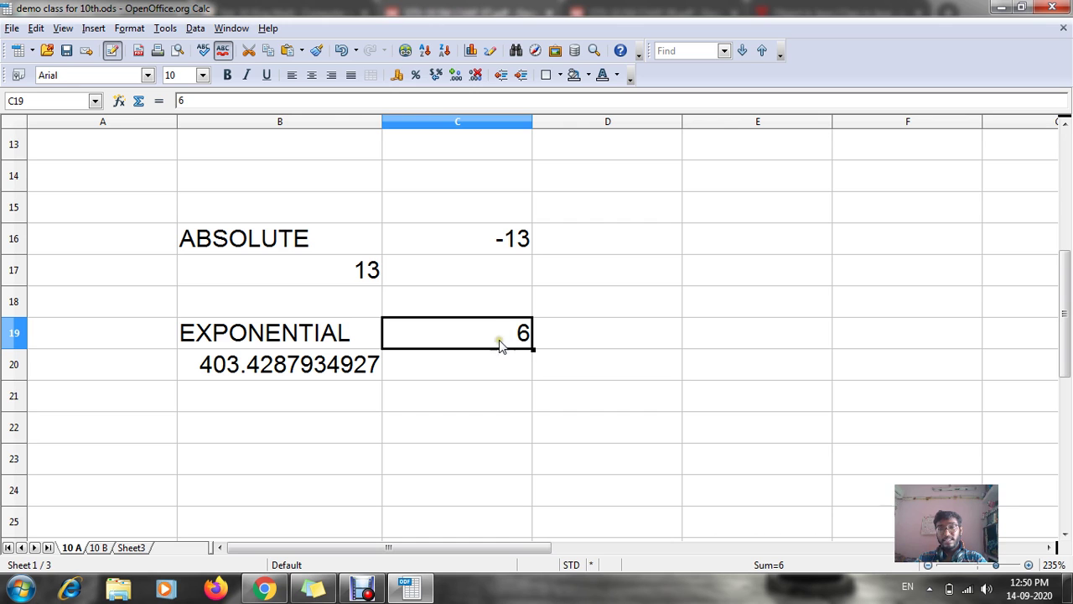
{"action": "type", "text": "7"}
{"action": "key", "text": "Return"}
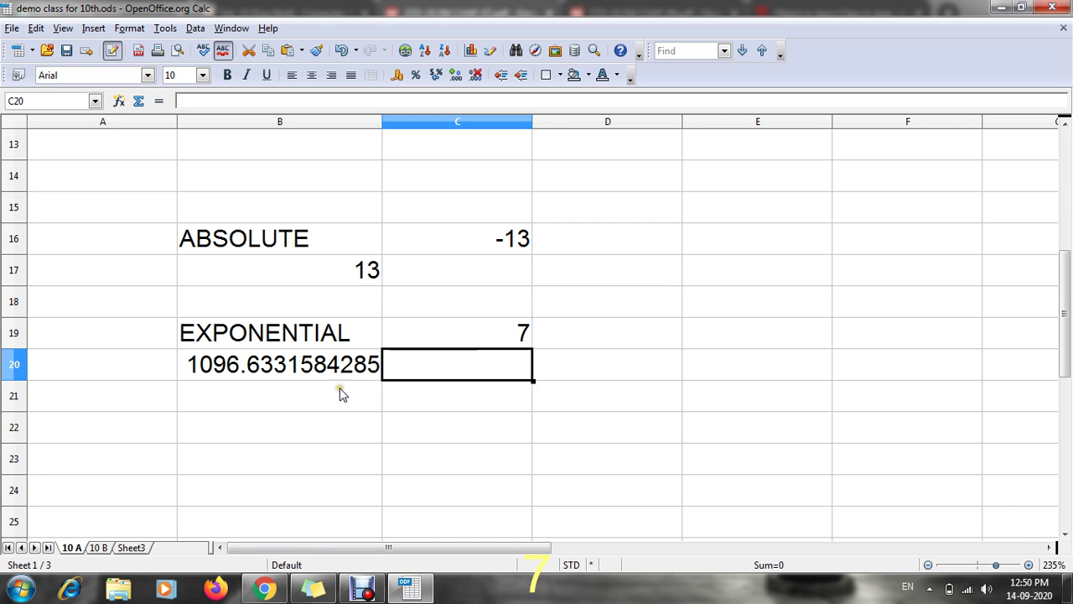
{"action": "left_click", "coordinate": [481, 334]}
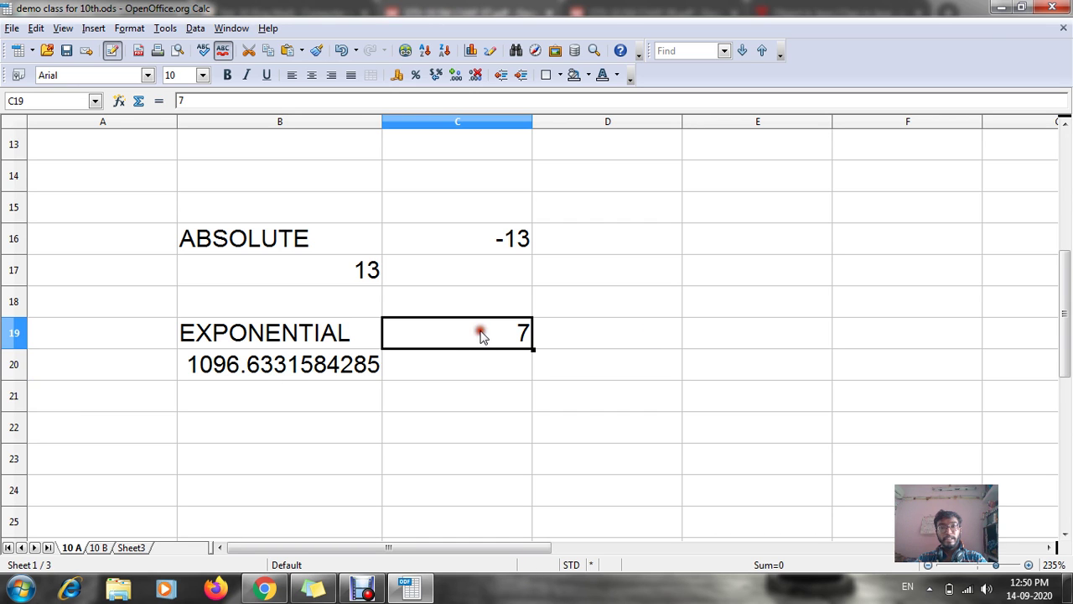
{"action": "type", "text": "1"}
{"action": "key", "text": "Return"}
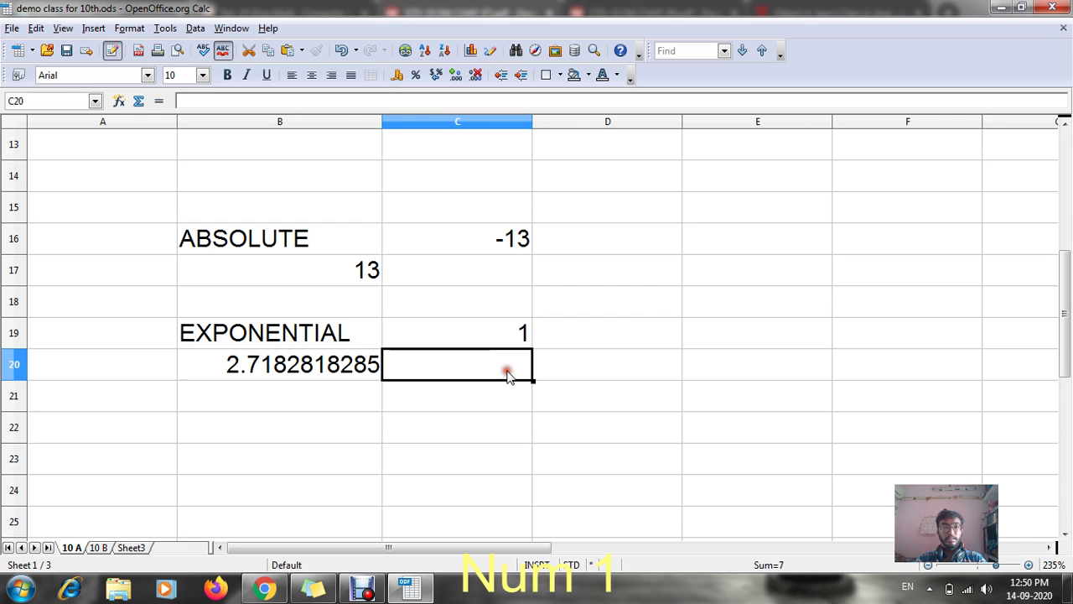
{"action": "left_click", "coordinate": [281, 364]}
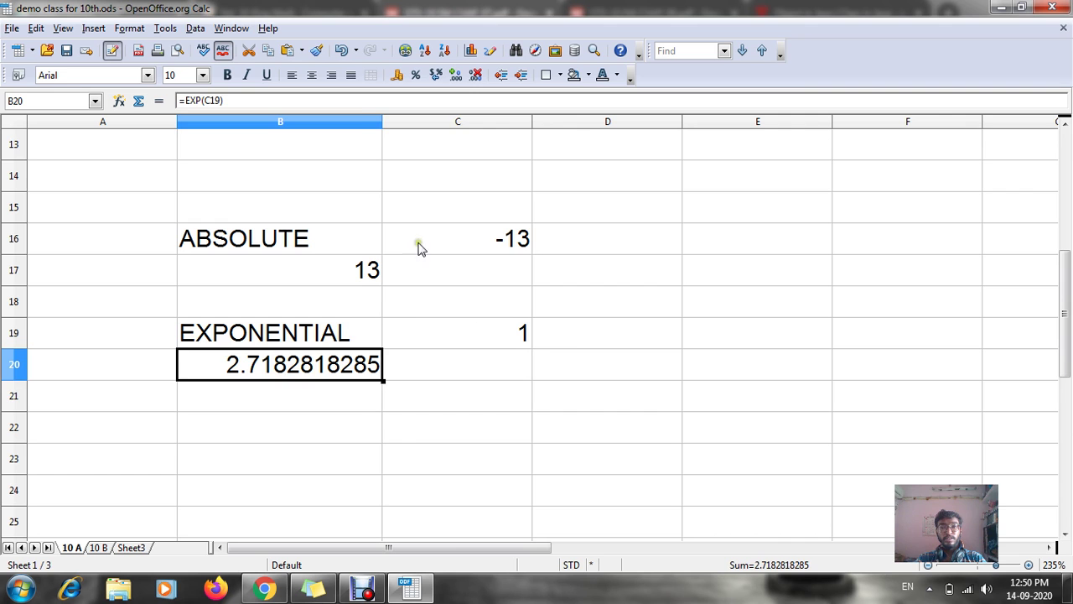
{"action": "left_click", "coordinate": [470, 243]}
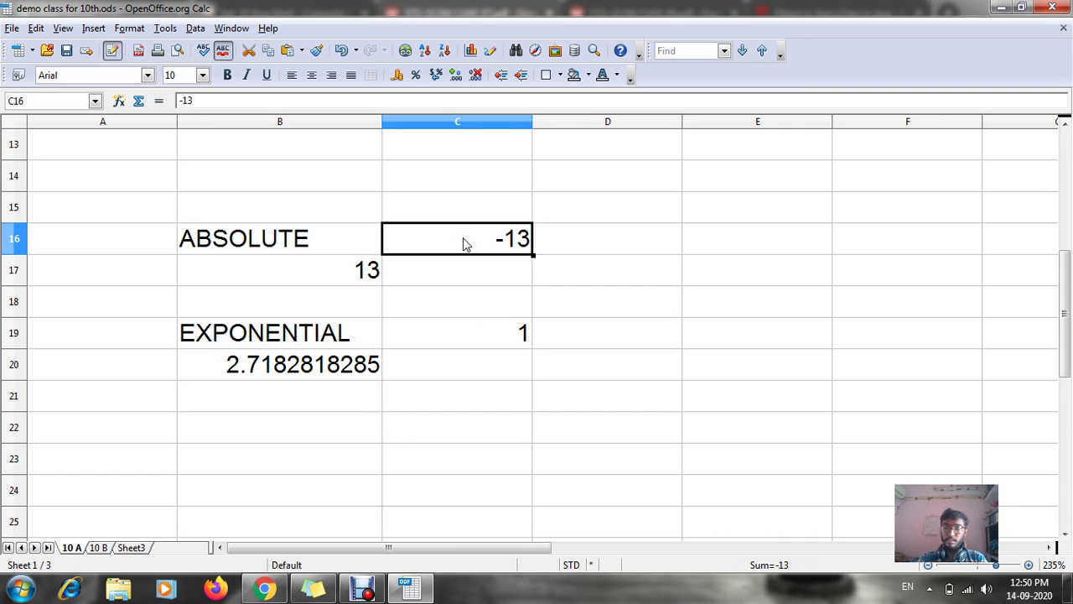
Enter 25 and then -15 in C16, so the ABS formula in B17 returns 15.
{"action": "type", "text": "25"}
{"action": "key", "text": "Return"}
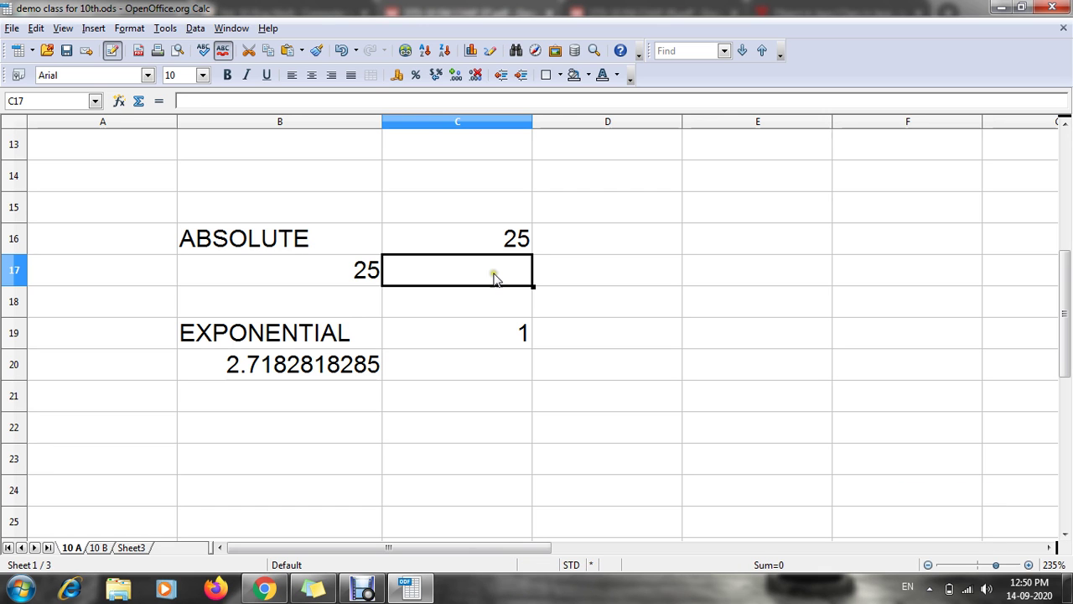
{"action": "left_click", "coordinate": [491, 251]}
{"action": "type", "text": "-15"}
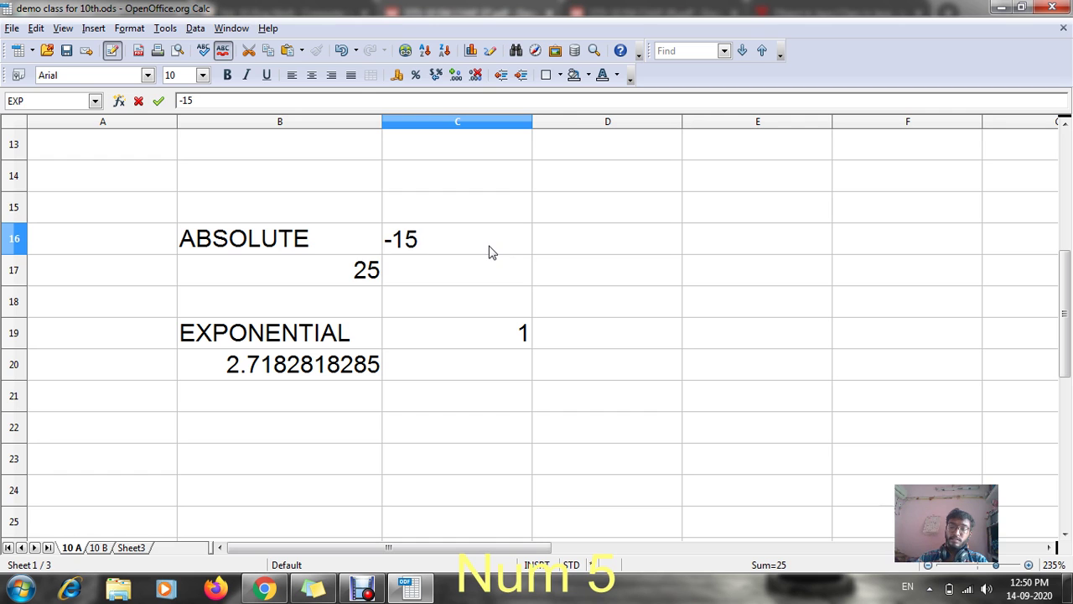
{"action": "key", "text": "Return"}
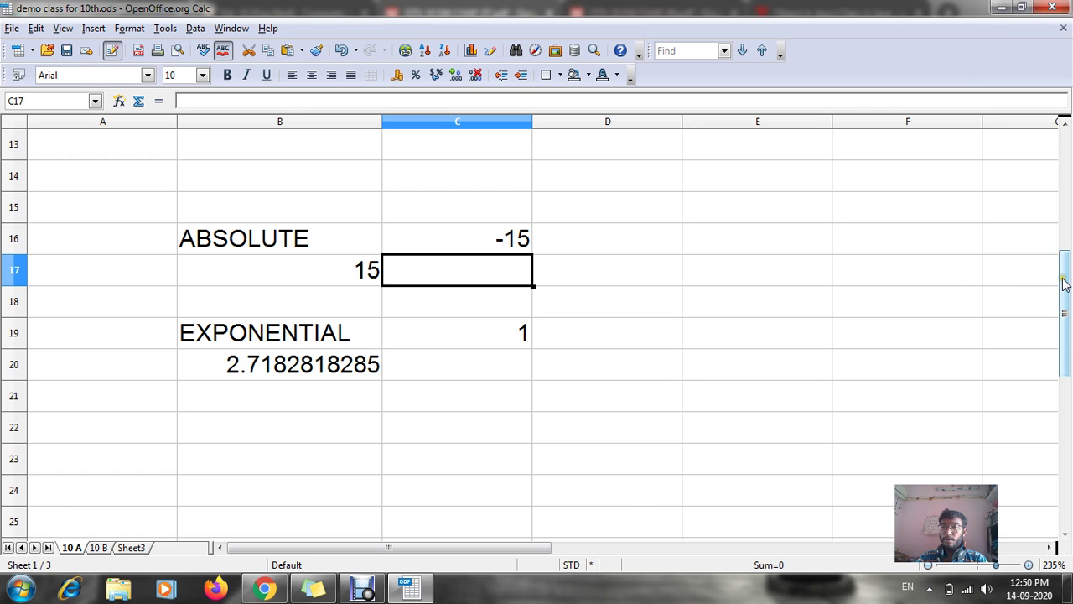
{"action": "left_click_drag", "start_coordinate": [1065, 281], "coordinate": [1070, 309]}
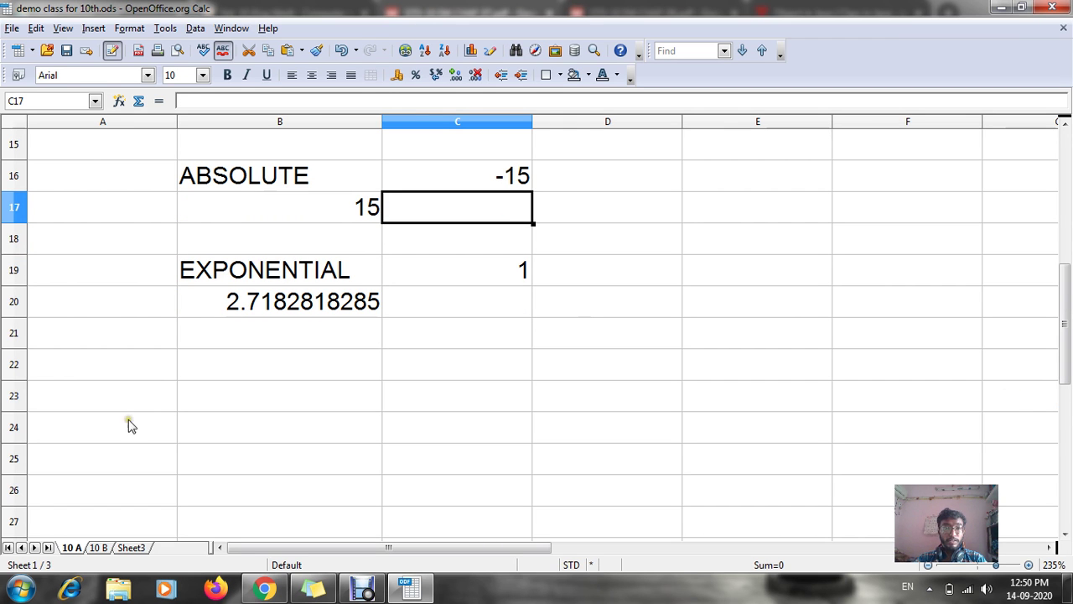
Enter the label VALUE OF N= in B22 with 10 beside it in C22.
{"action": "left_click", "coordinate": [236, 364]}
{"action": "type", "text": "VALUE "}
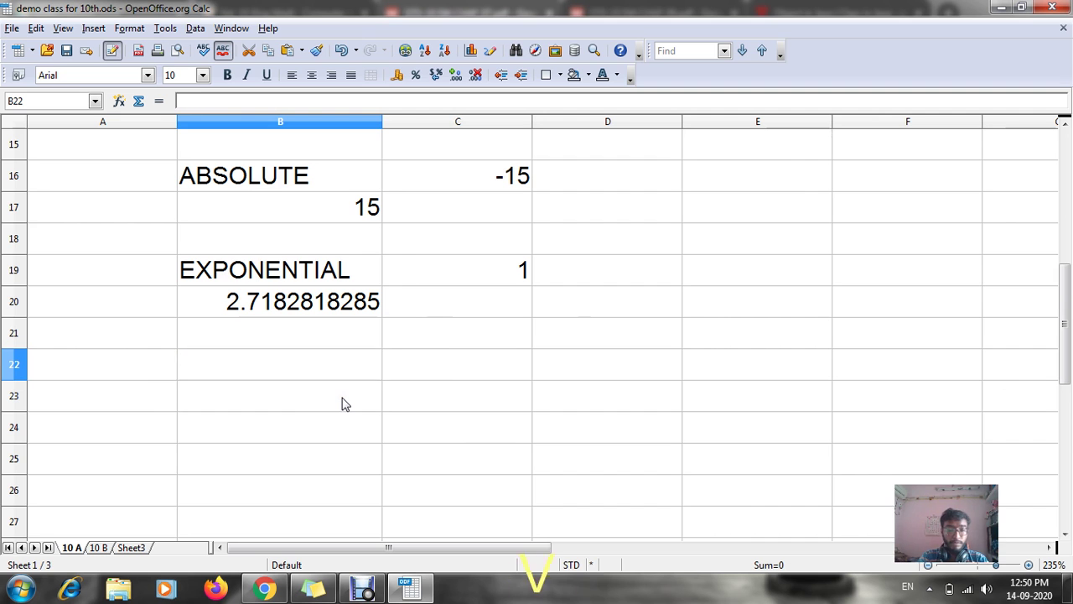
{"action": "type", "text": "OF "}
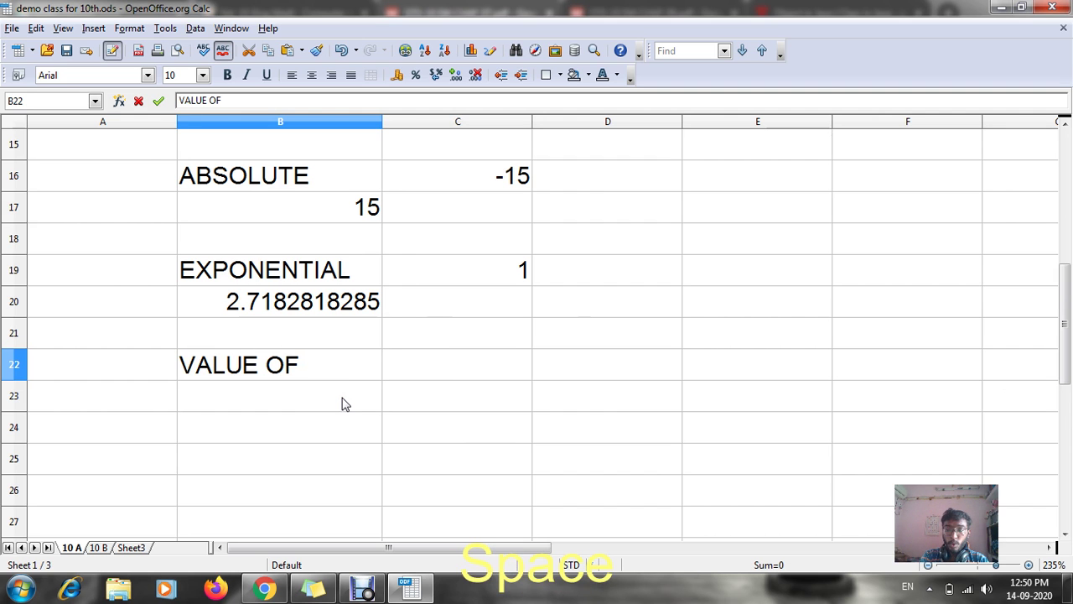
{"action": "type", "text": "N"}
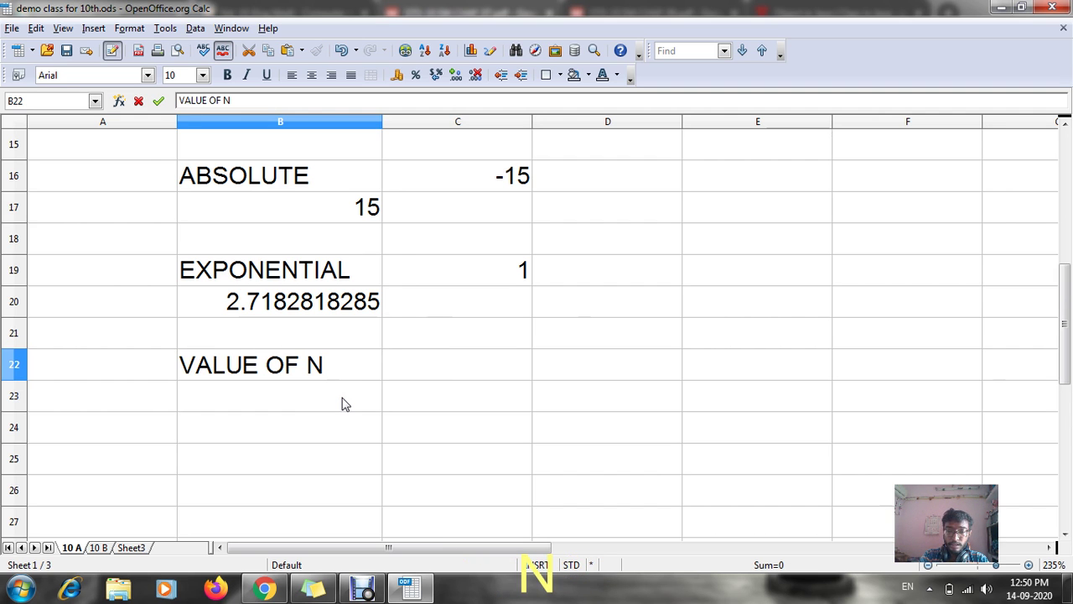
{"action": "type", "text": "="}
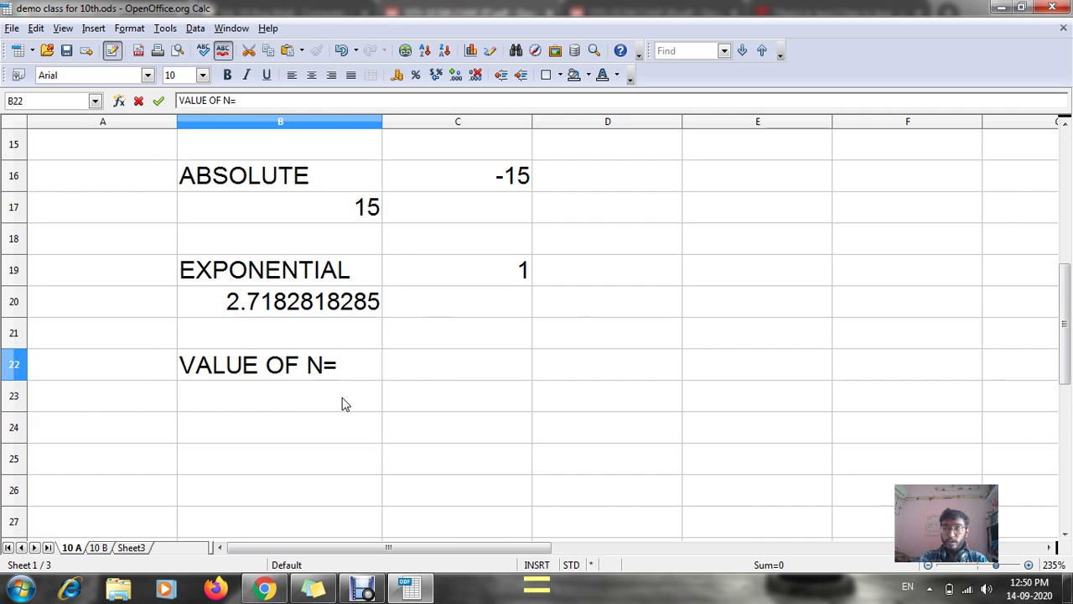
{"action": "left_click", "coordinate": [476, 368]}
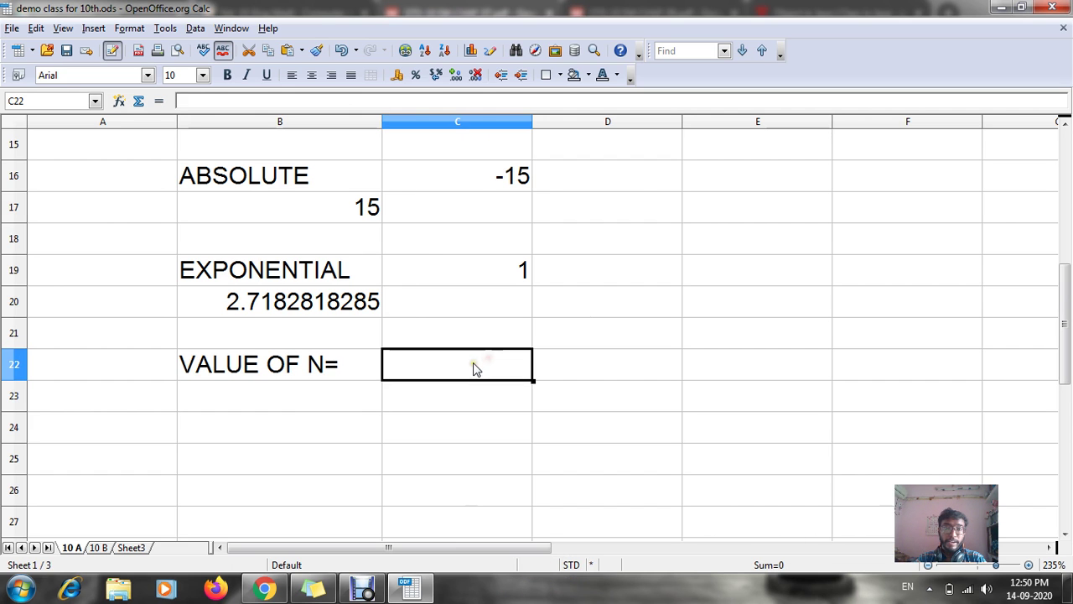
{"action": "type", "text": "10"}
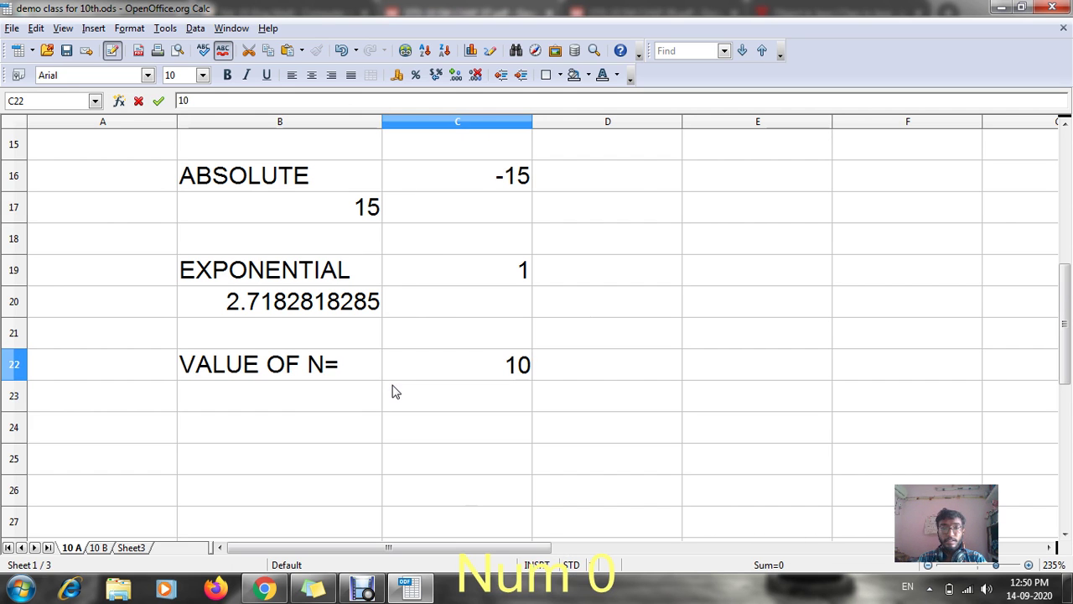
{"action": "key", "text": "Return"}
Add VALUE OF POWER= in B23 with 3 in C23, and widen column B.
{"action": "key", "text": "Left"}
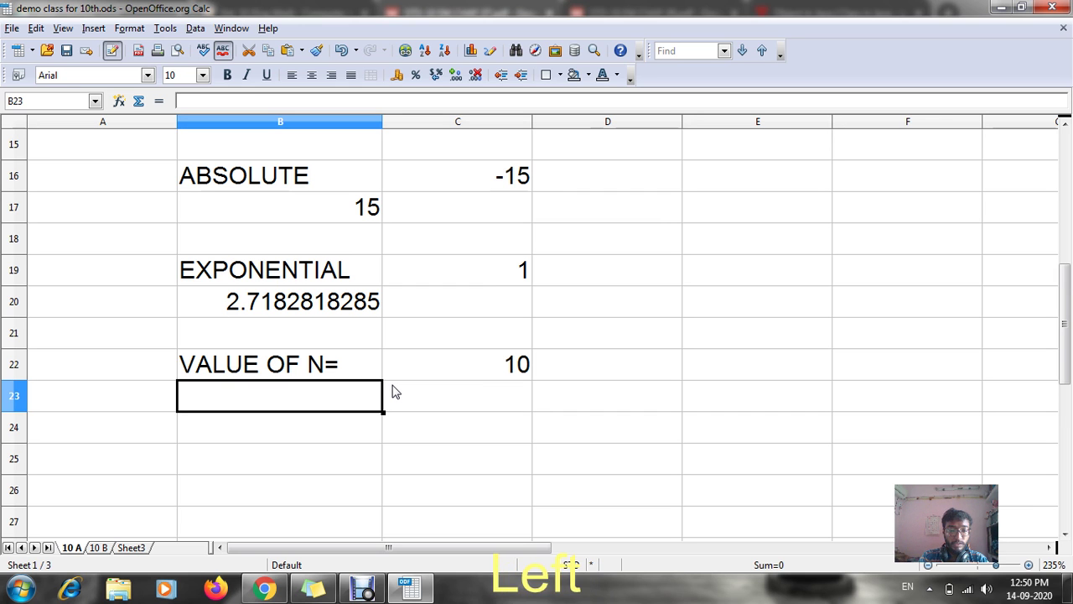
{"action": "type", "text": "VALUE O"}
{"action": "key", "text": "BackSpace"}
{"action": "type", "text": "F POWER"}
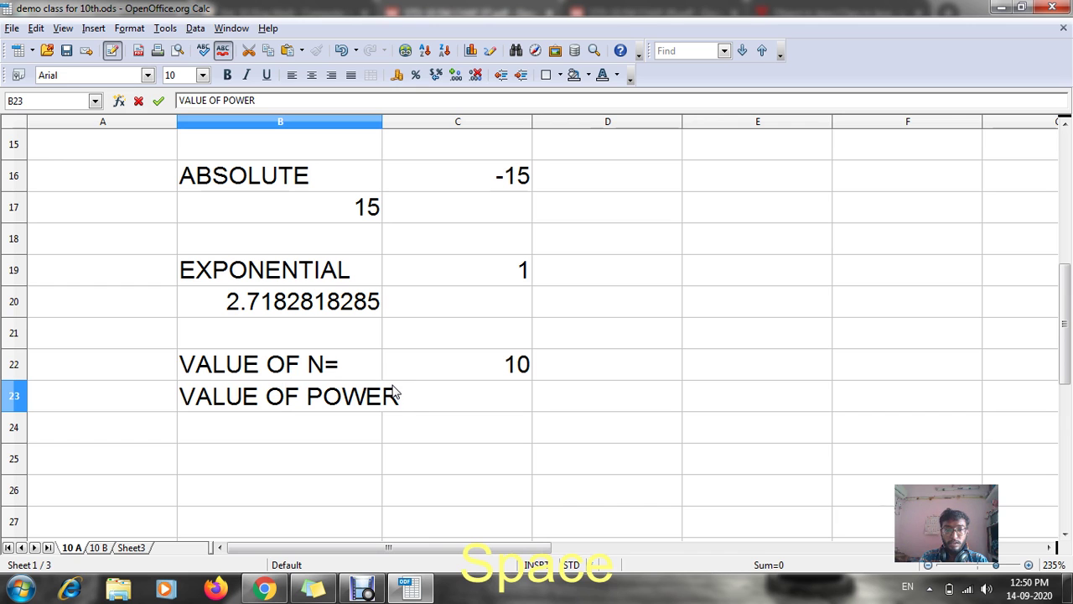
{"action": "key", "text": "BackSpace"}
{"action": "type", "text": "="}
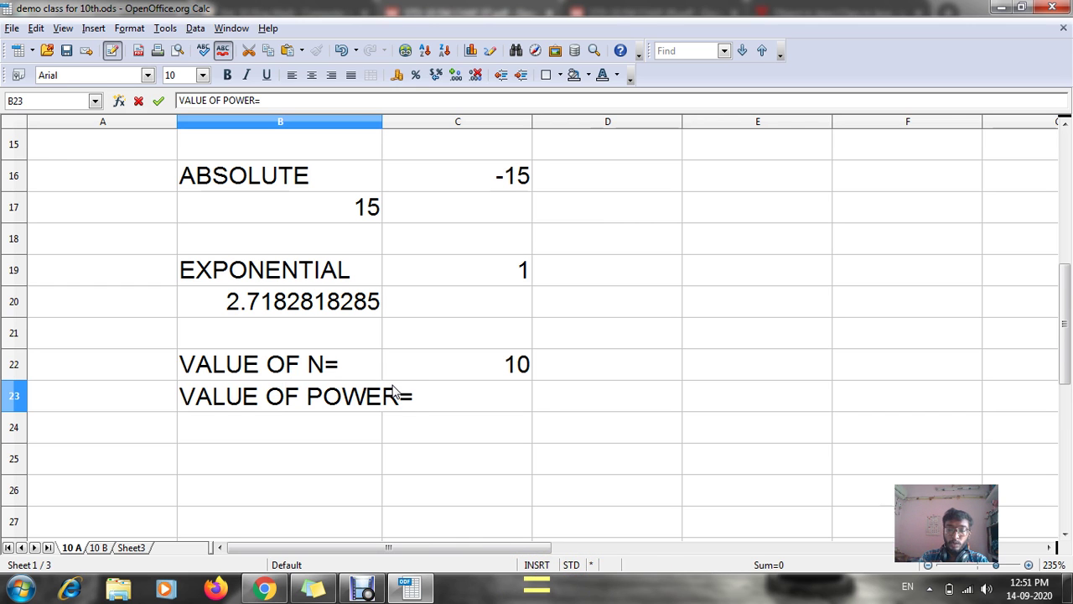
{"action": "key", "text": "Right"}
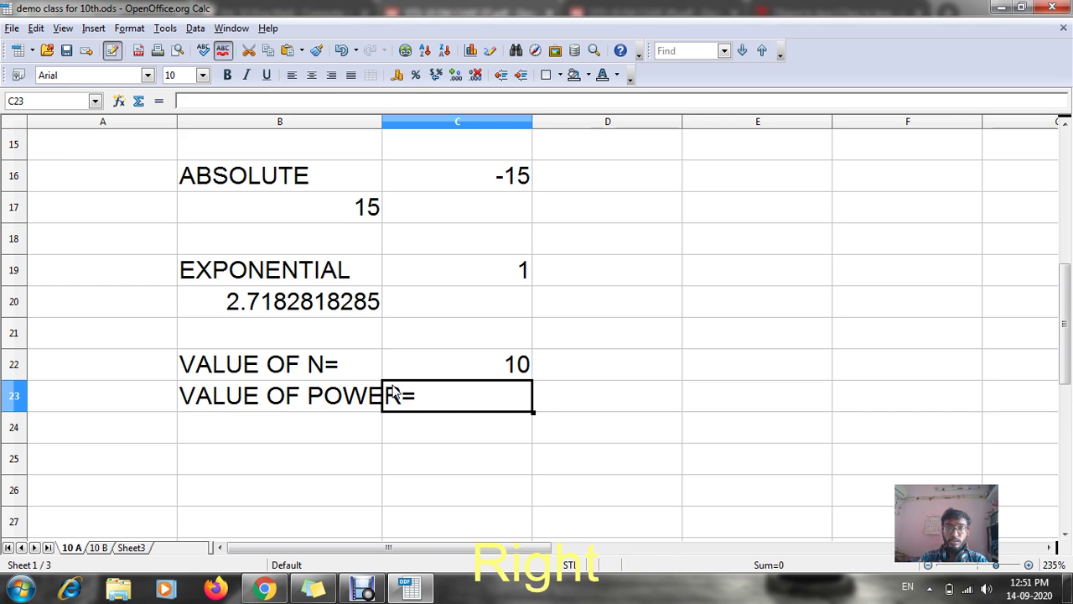
{"action": "type", "text": "3"}
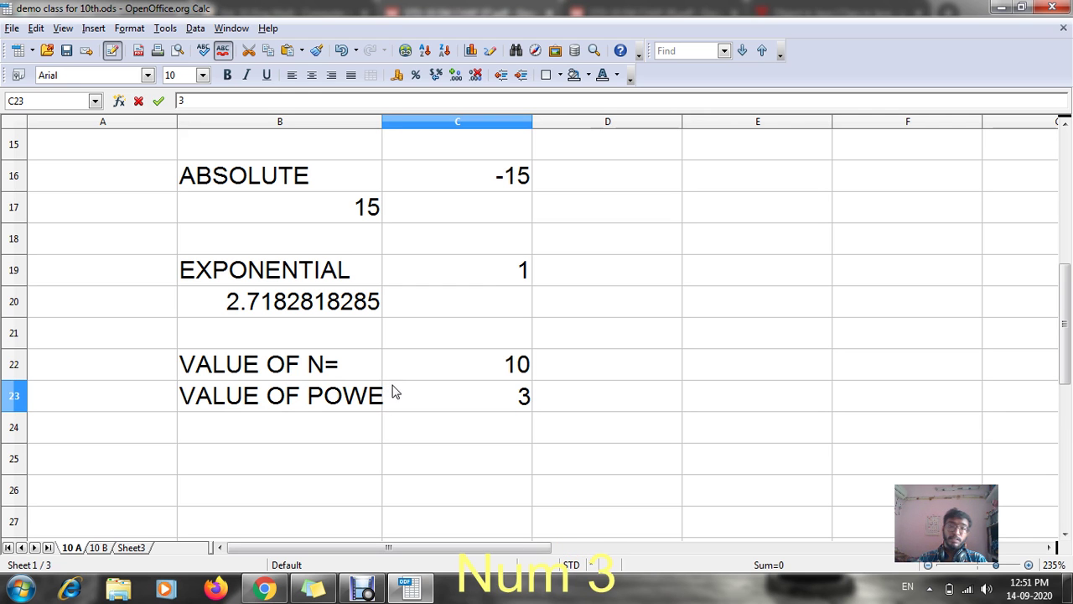
{"action": "left_click_drag", "start_coordinate": [381, 121], "coordinate": [430, 122]}
{"action": "left_click", "coordinate": [459, 438]}
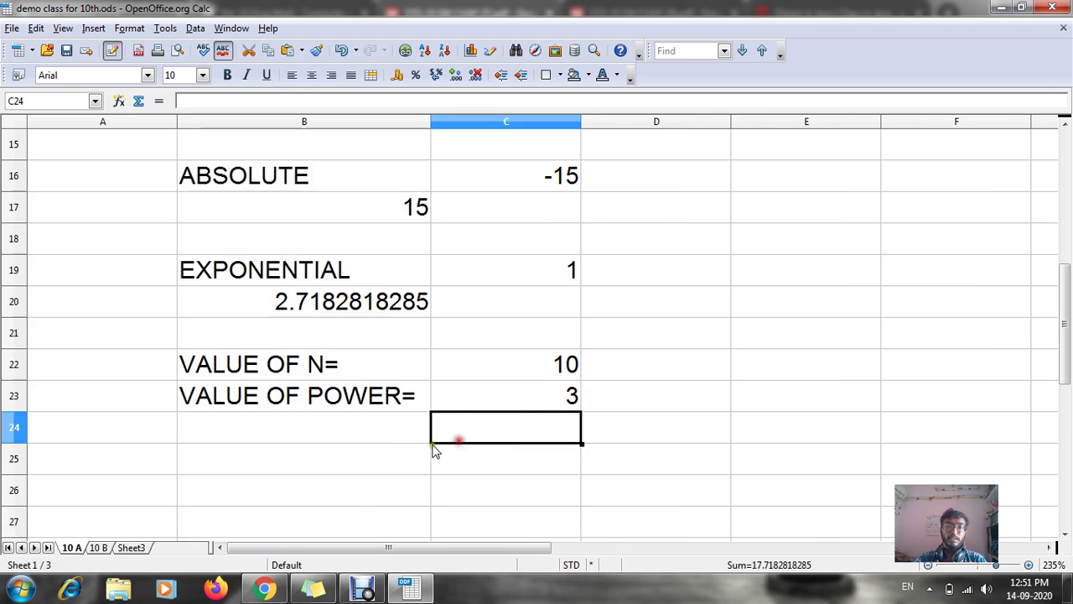
{"action": "left_click", "coordinate": [362, 426]}
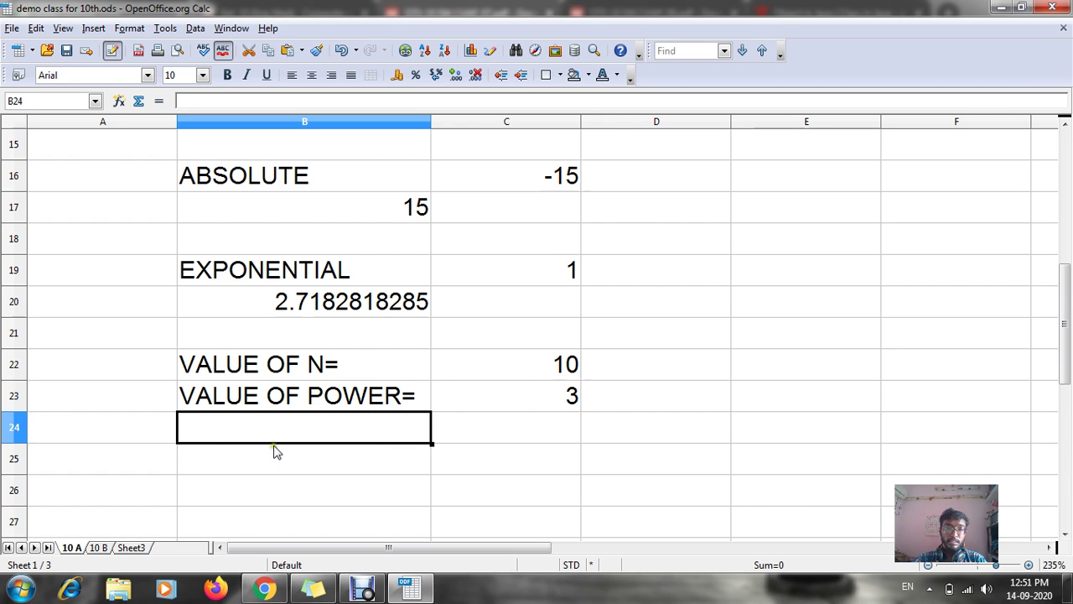
{"action": "left_click", "coordinate": [508, 433]}
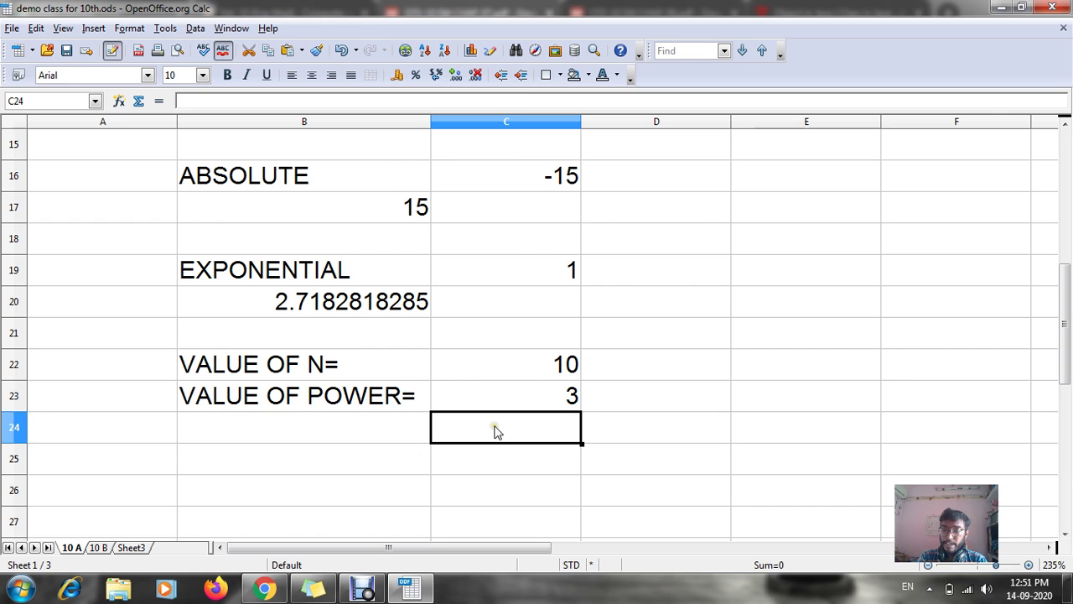
Enter =POWER(C22;C23) in C24, returning 1000.
{"action": "type", "text": "=POWER("}
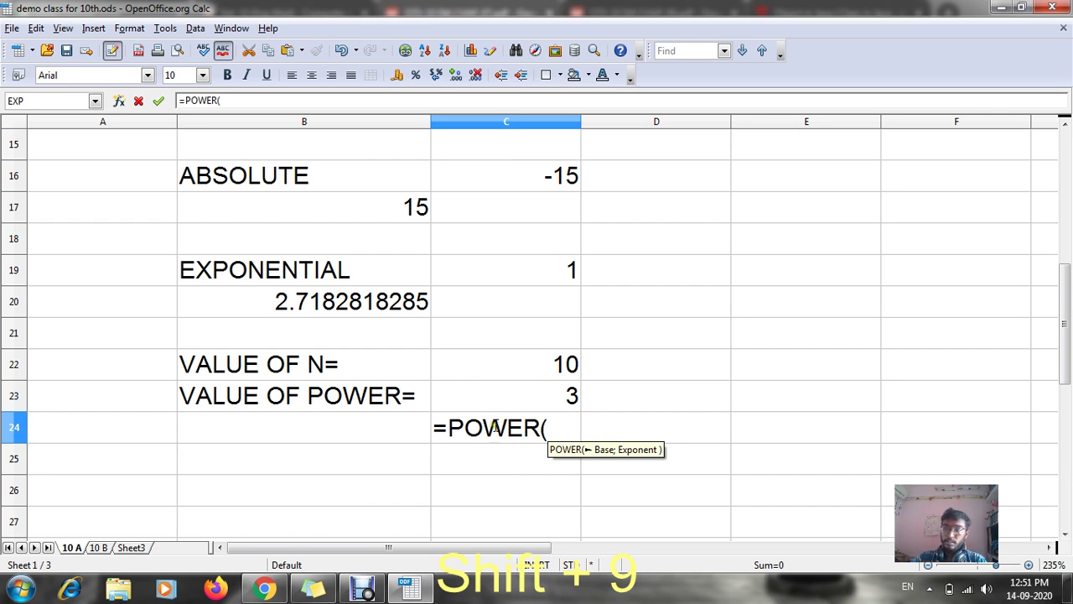
{"action": "left_click", "coordinate": [554, 365]}
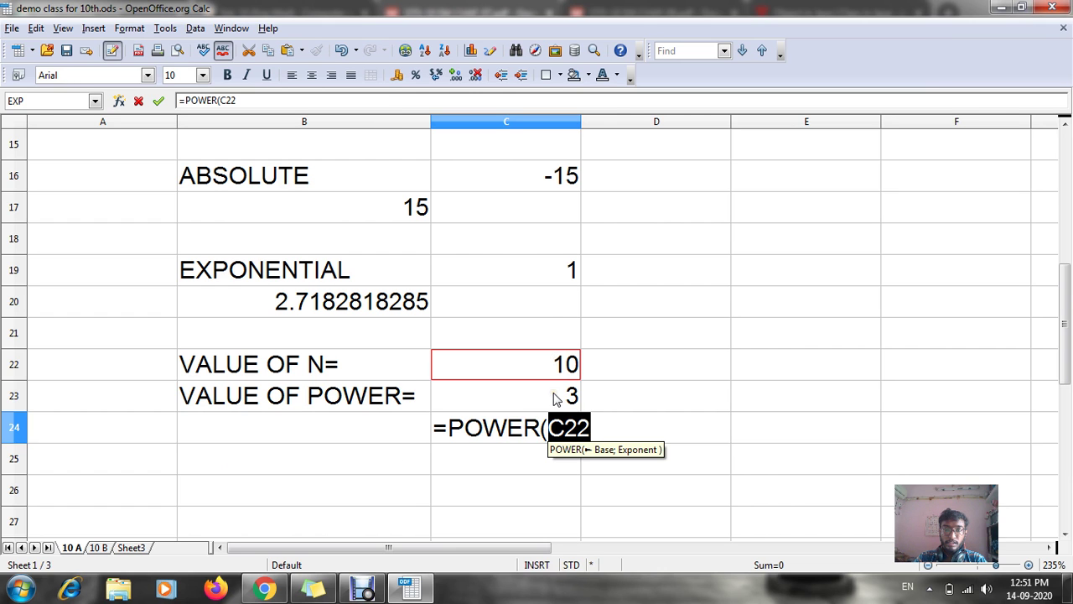
{"action": "left_click", "coordinate": [555, 397], "text": "ctrl"}
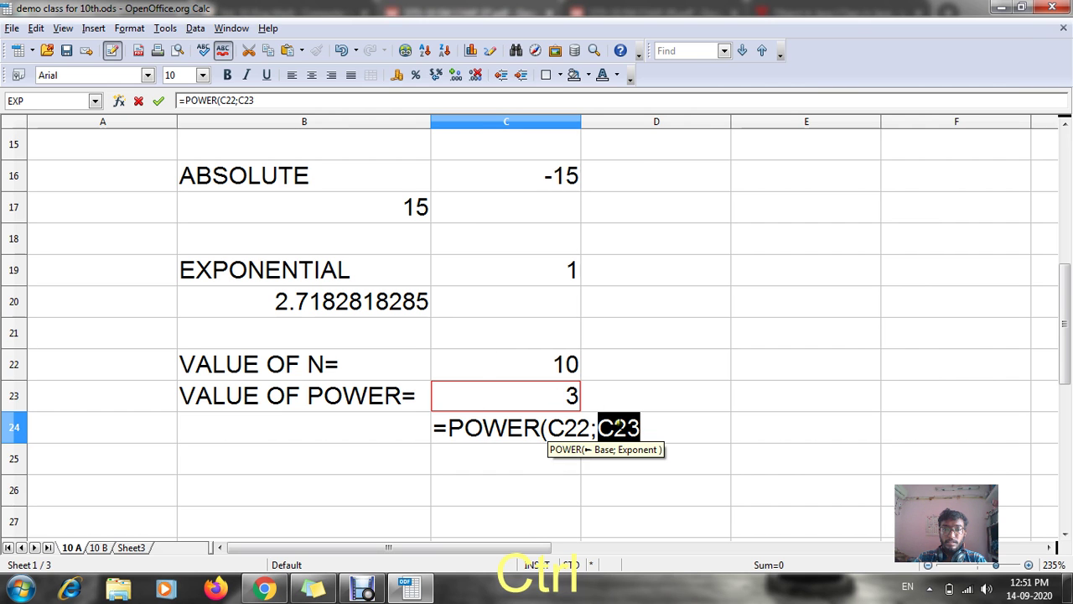
{"action": "type", "text": ")"}
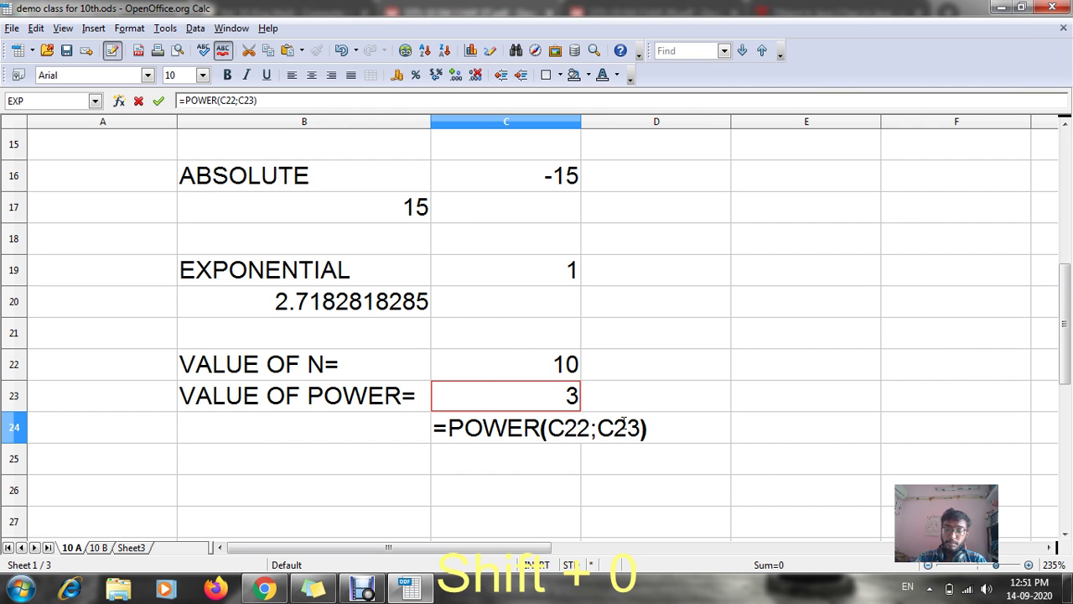
{"action": "key", "text": "Return"}
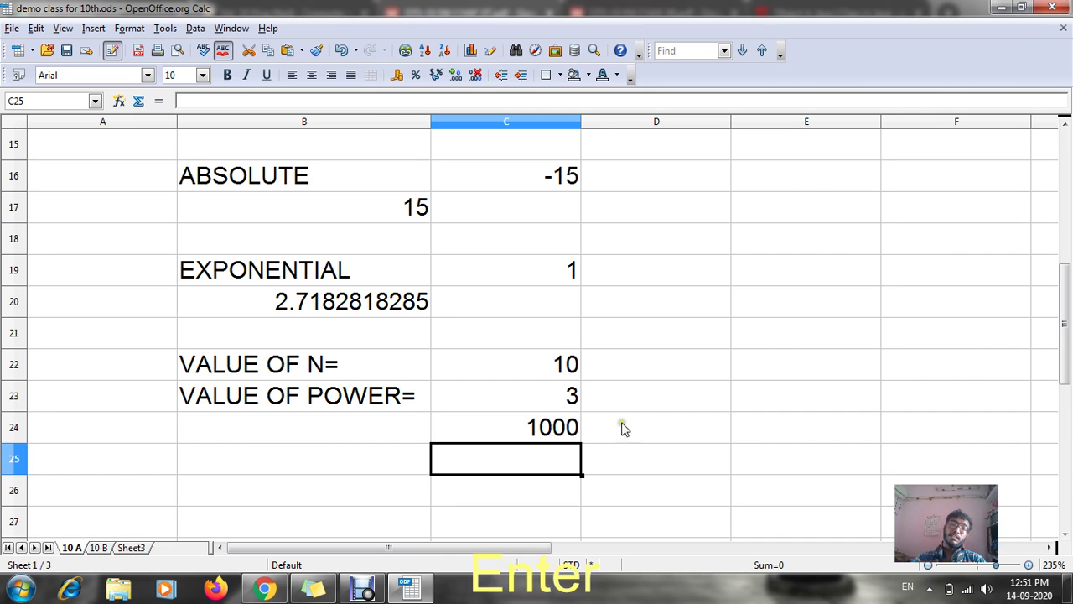
{"action": "left_click", "coordinate": [557, 408]}
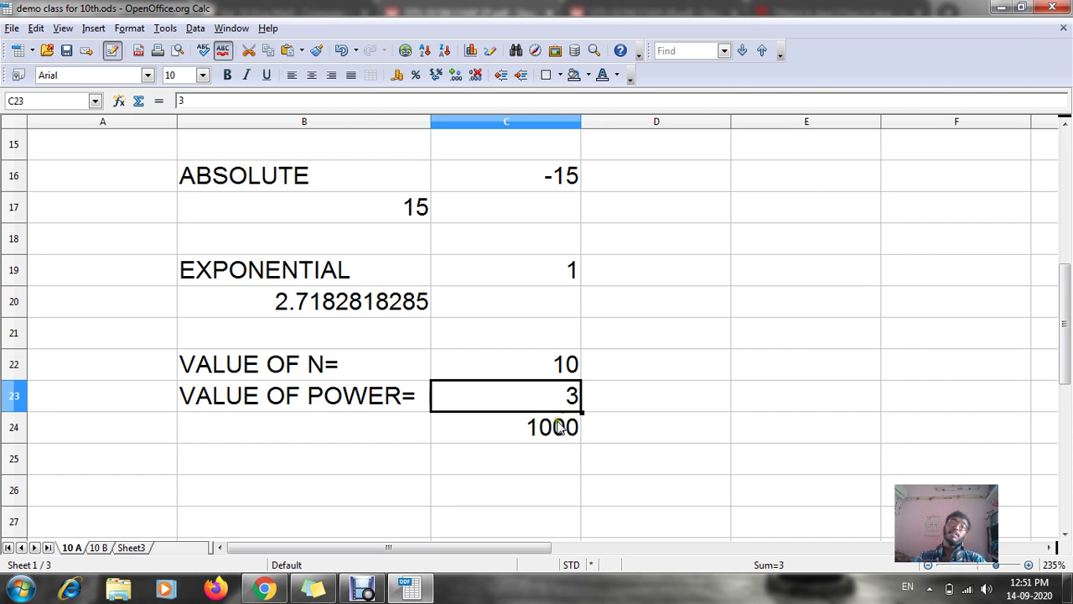
Set N in C22 to 2 and try powers 6, 2 and 3 in C23, ending at 8.
{"action": "left_click", "coordinate": [536, 369]}
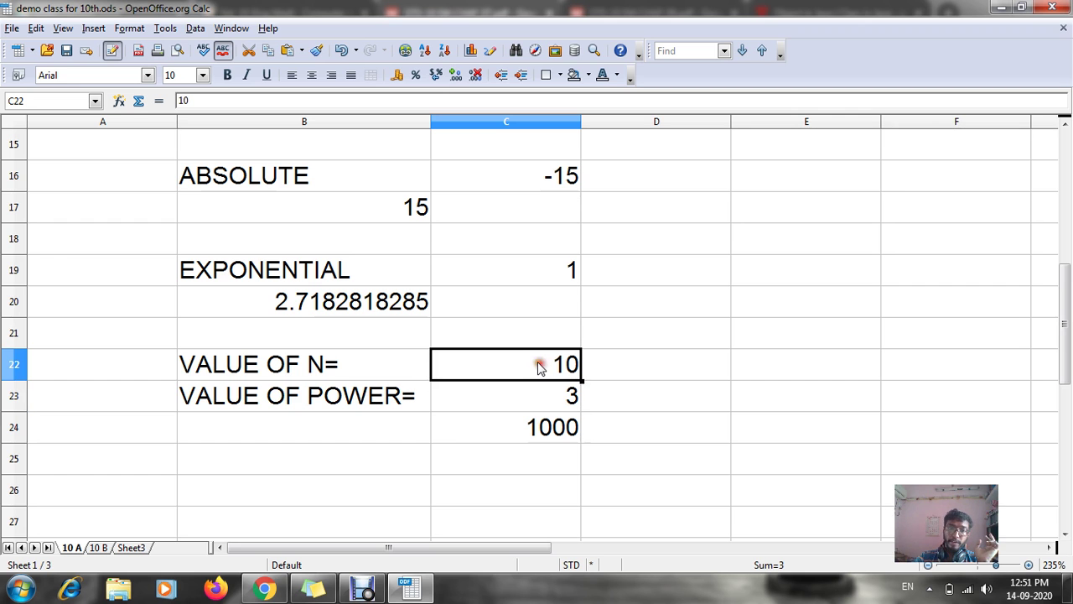
{"action": "type", "text": "2"}
{"action": "key", "text": "Down"}
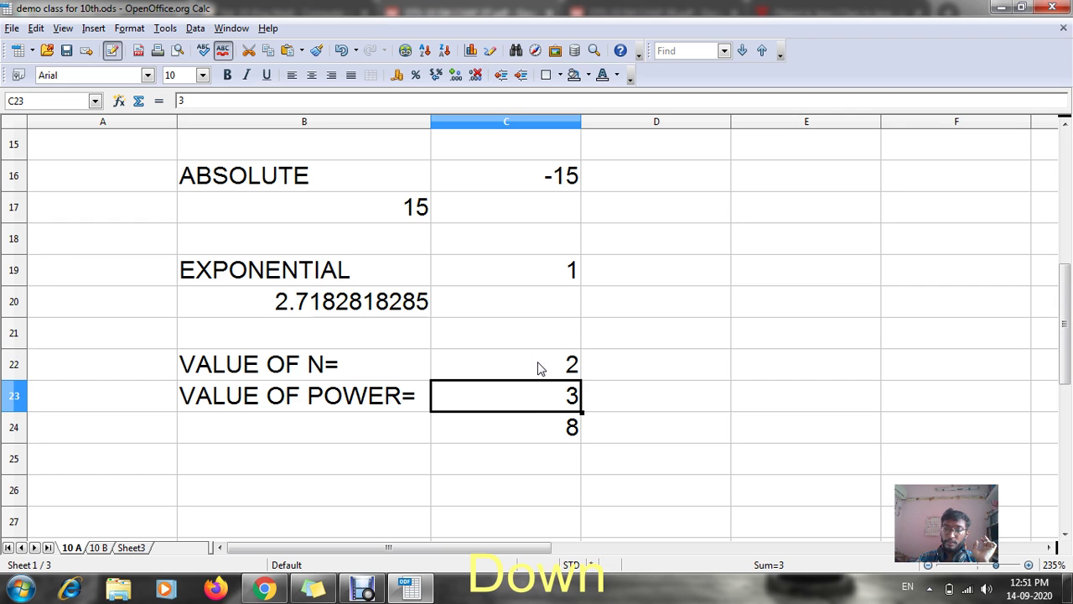
{"action": "type", "text": "6"}
{"action": "key", "text": "Return"}
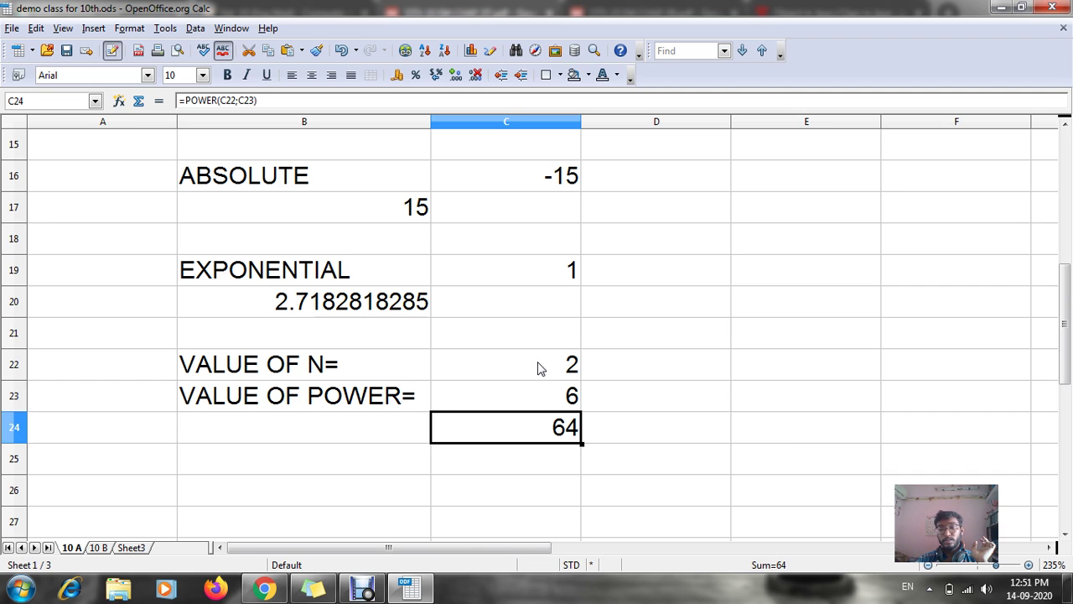
{"action": "key", "text": "Up"}
{"action": "type", "text": "2"}
{"action": "key", "text": "Return"}
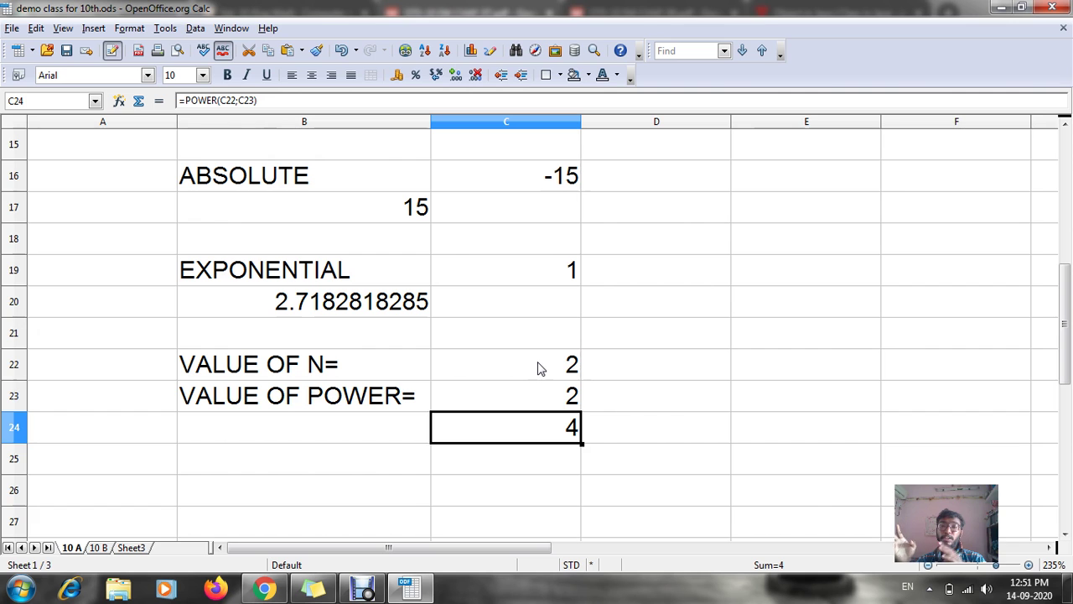
{"action": "key", "text": "Up"}
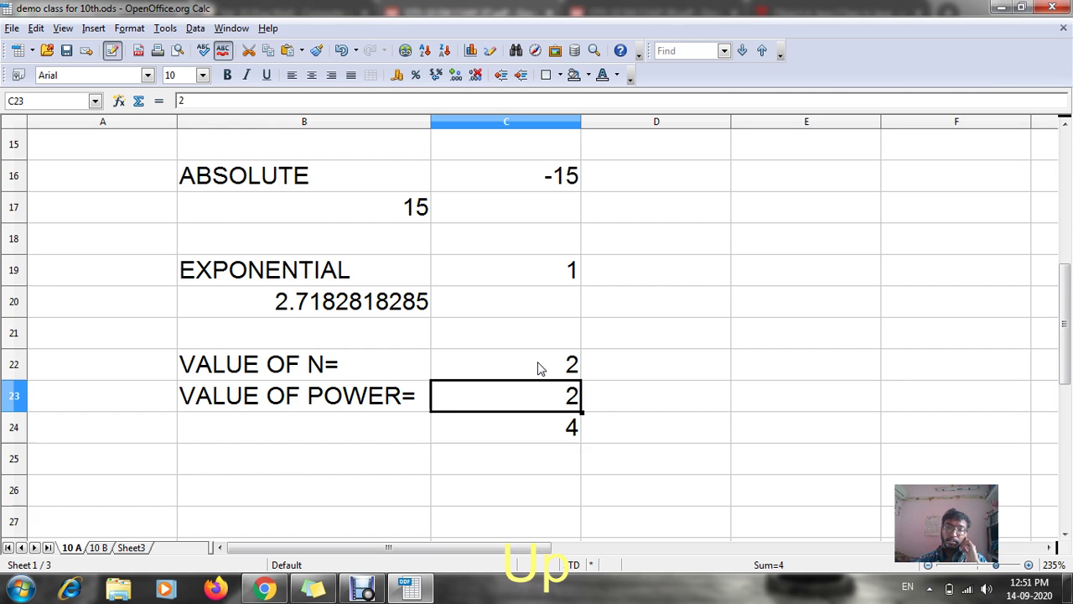
{"action": "type", "text": "3"}
{"action": "key", "text": "Return"}
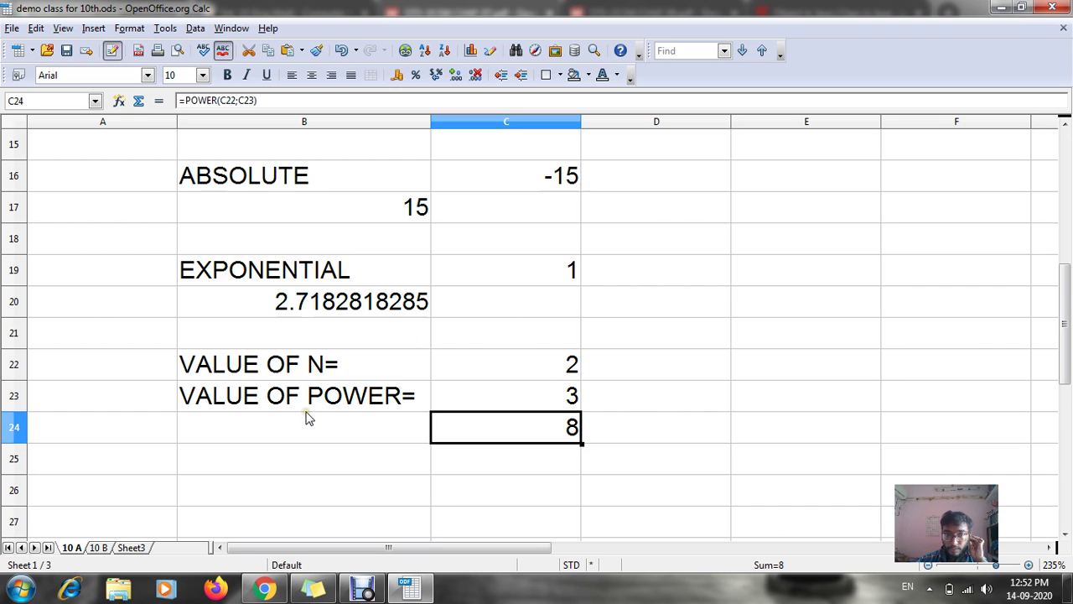
{"action": "left_click", "coordinate": [550, 398]}
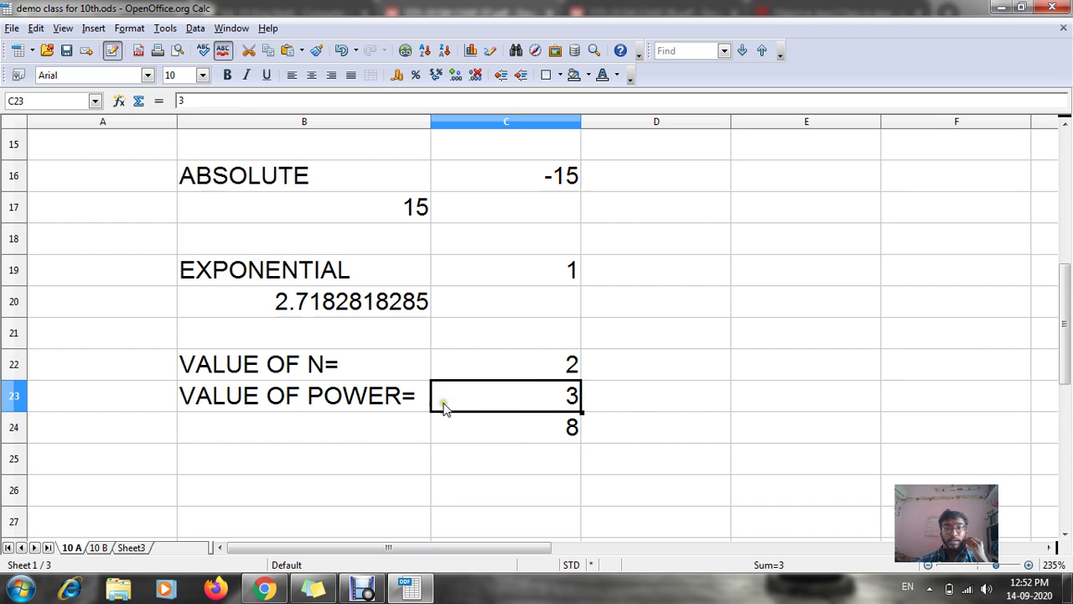
Replace the power in C23 with 4, making C24 show 2 raised to 4 = 16.
{"action": "left_click_drag", "start_coordinate": [546, 364], "coordinate": [551, 335]}
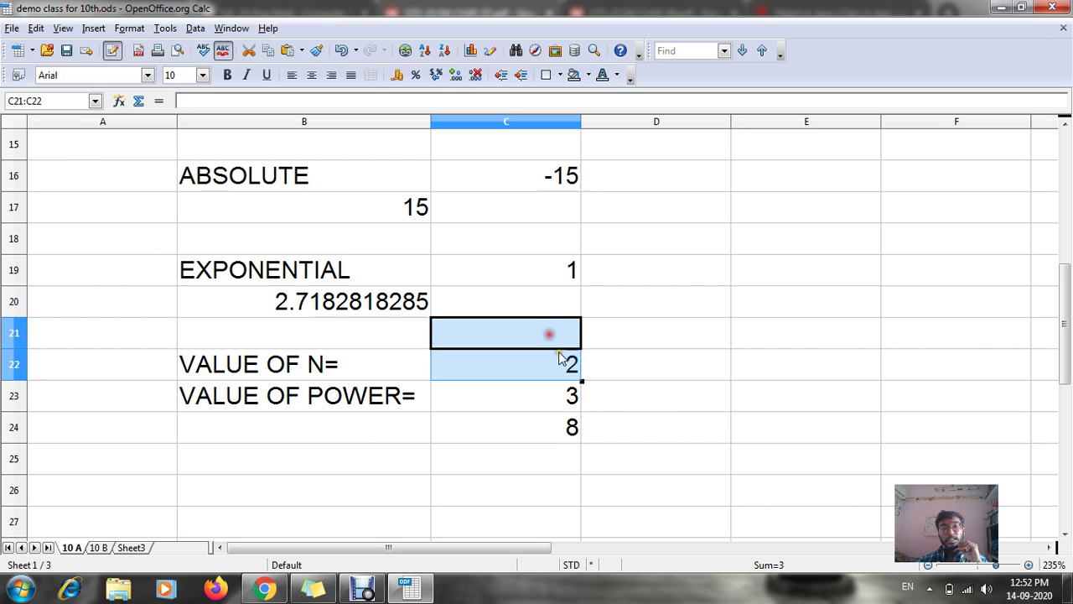
{"action": "left_click", "coordinate": [554, 392]}
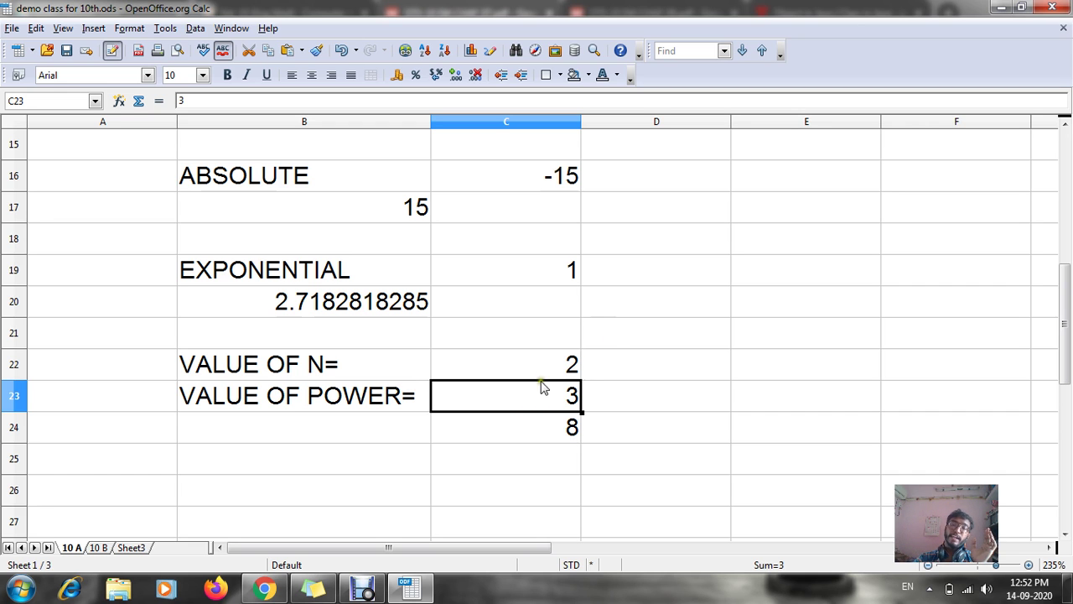
{"action": "type", "text": "4"}
{"action": "key", "text": "Return"}
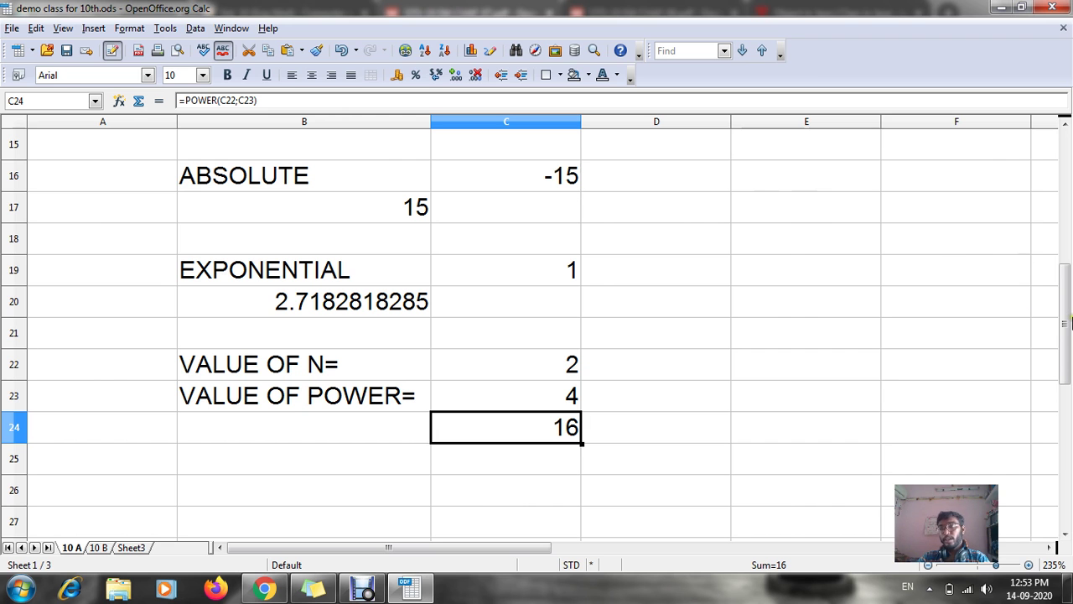
{"action": "left_click_drag", "start_coordinate": [1067, 323], "coordinate": [1068, 155]}
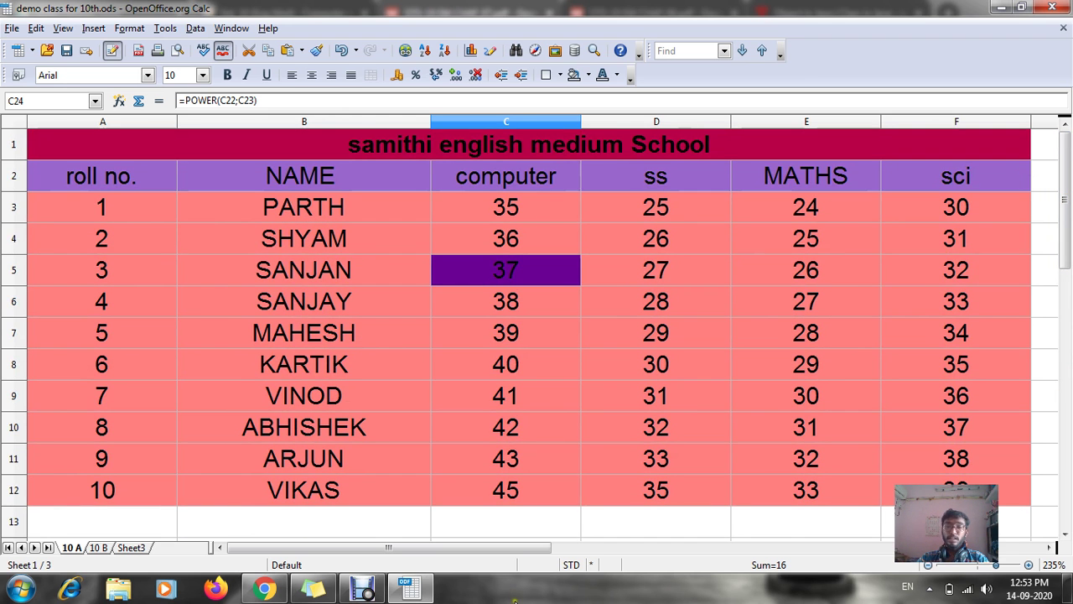
{"action": "left_click_drag", "start_coordinate": [537, 547], "coordinate": [591, 547]}
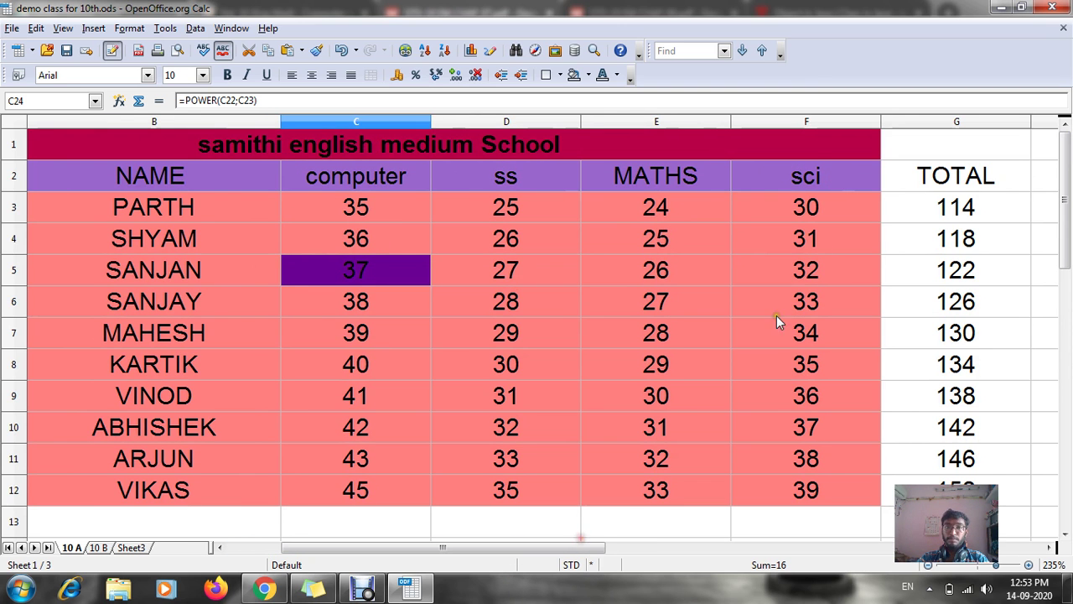
{"action": "left_click", "coordinate": [955, 216]}
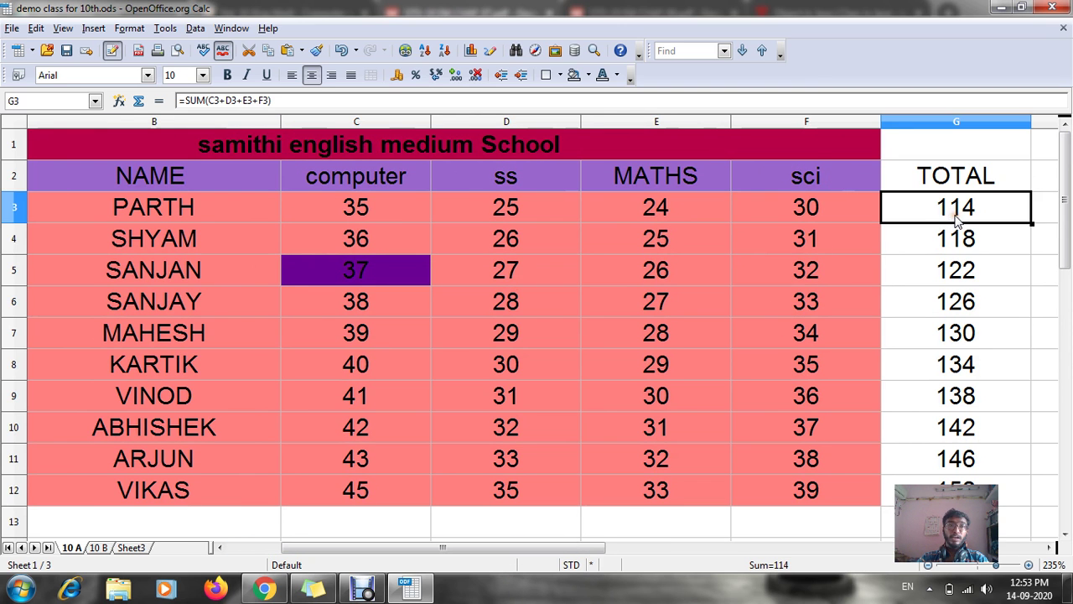
{"action": "left_click_drag", "start_coordinate": [371, 212], "coordinate": [835, 200]}
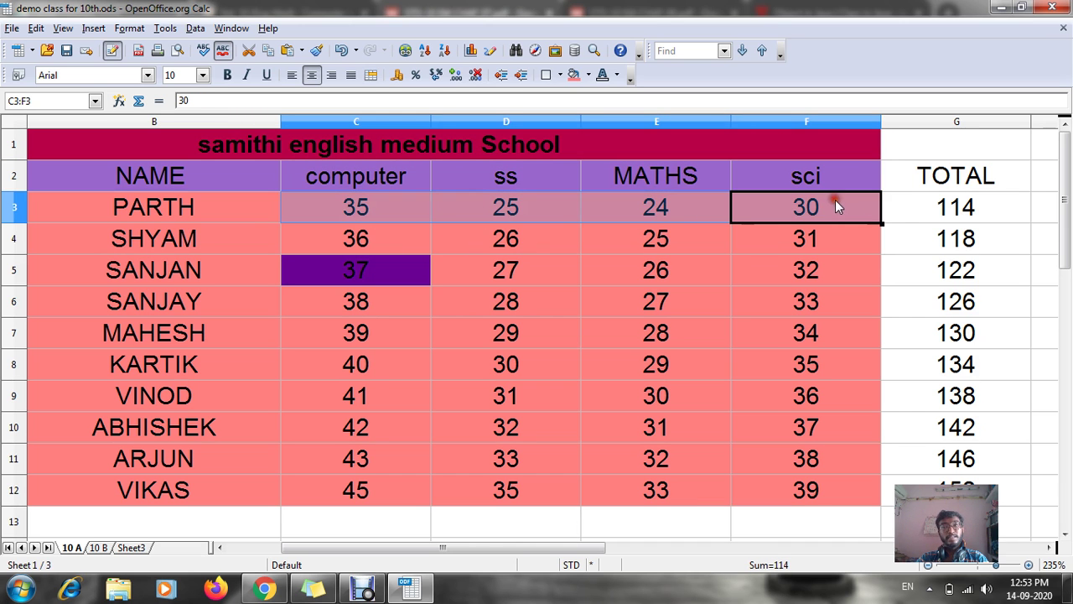
{"action": "left_click", "coordinate": [933, 241]}
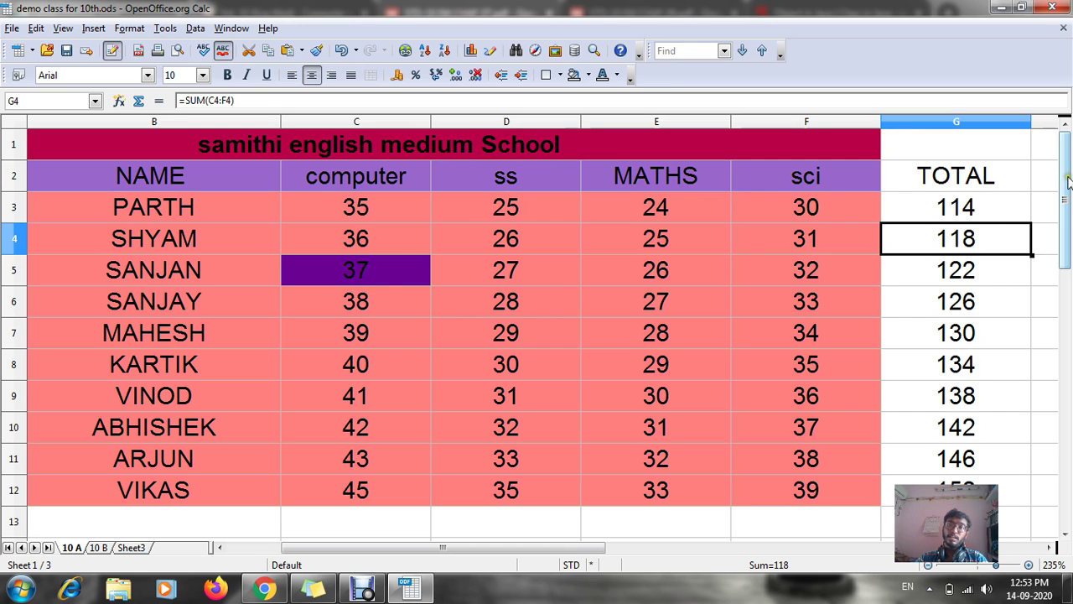
{"action": "left_click", "coordinate": [956, 206]}
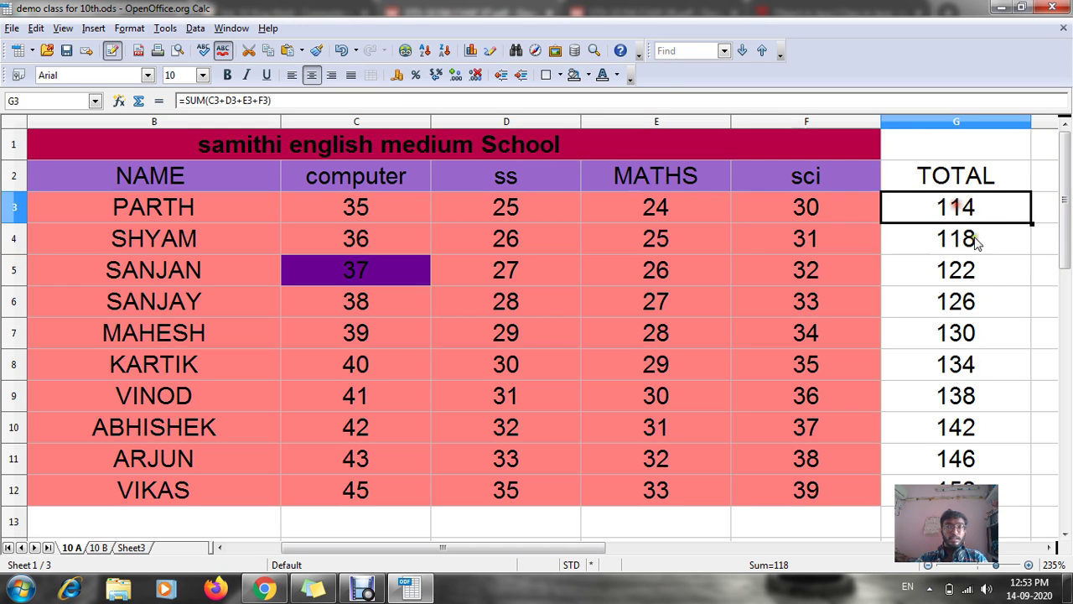
{"action": "left_click", "coordinate": [977, 241]}
{"action": "left_click_drag", "start_coordinate": [1068, 173], "coordinate": [1063, 227]}
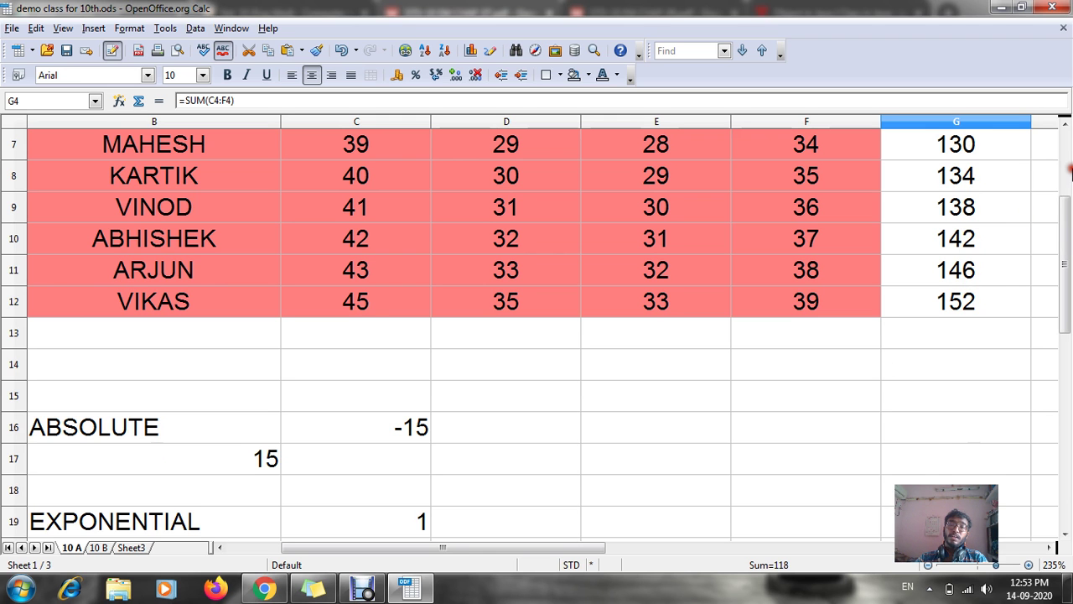
Enter -100 in C16 and confirm that =ABS(C16) in B17 shows 100.
{"action": "scroll", "coordinate": [1069, 159], "scroll_direction": "up", "scroll_amount": 2}
{"action": "left_click_drag", "start_coordinate": [1069, 195], "coordinate": [1071, 312]}
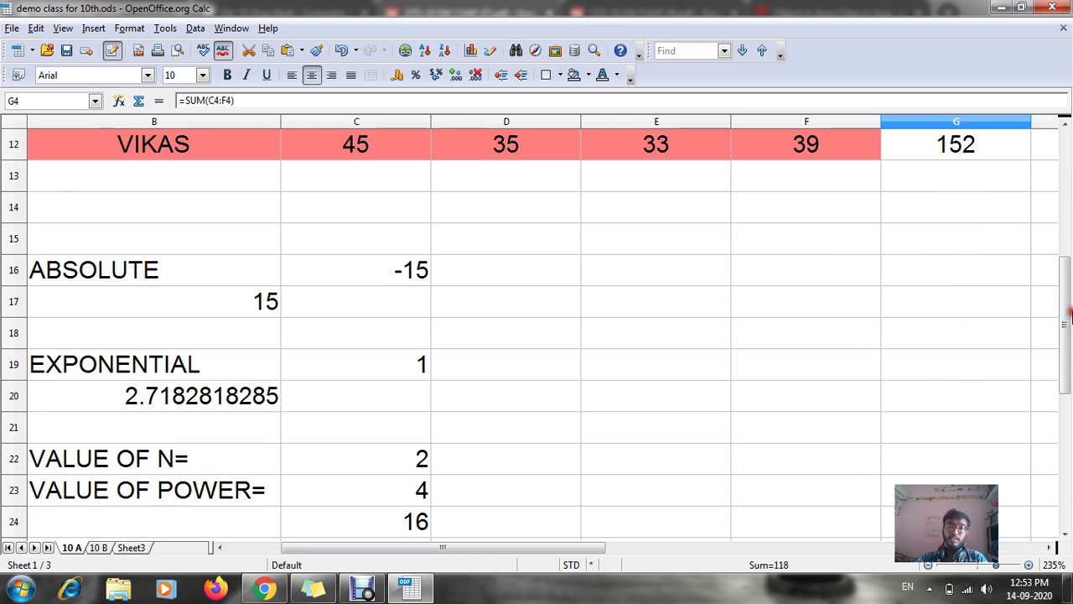
{"action": "left_click_drag", "start_coordinate": [455, 549], "coordinate": [431, 548]}
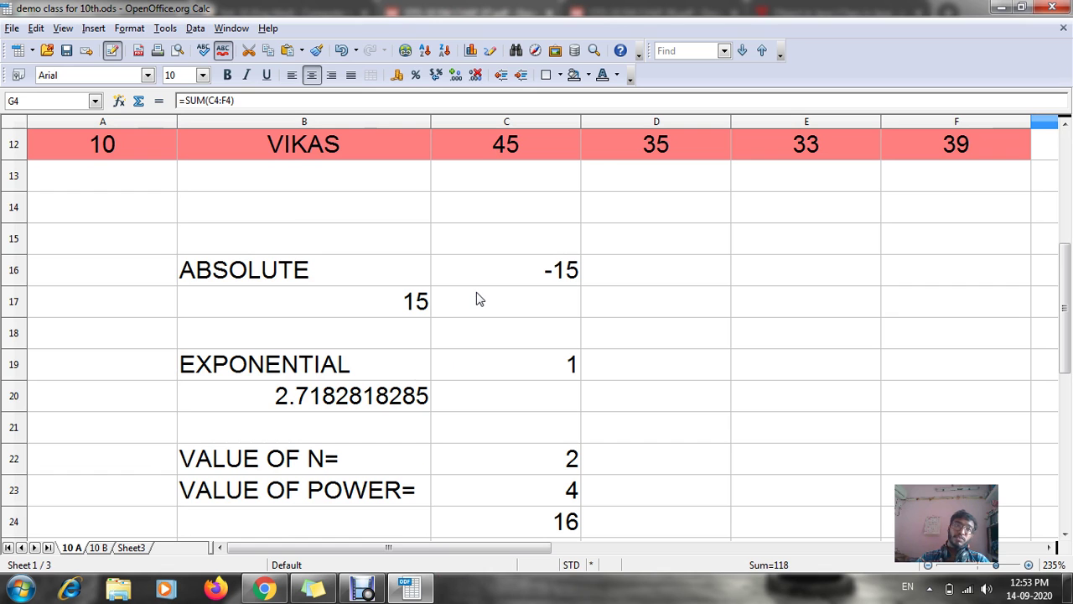
{"action": "left_click", "coordinate": [569, 270]}
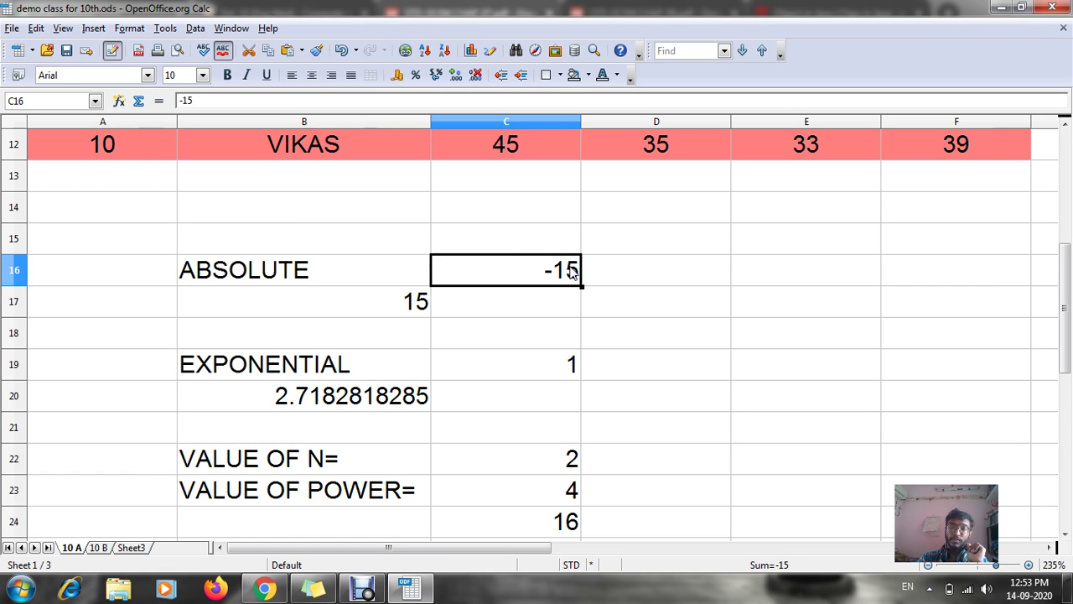
{"action": "left_click", "coordinate": [390, 310]}
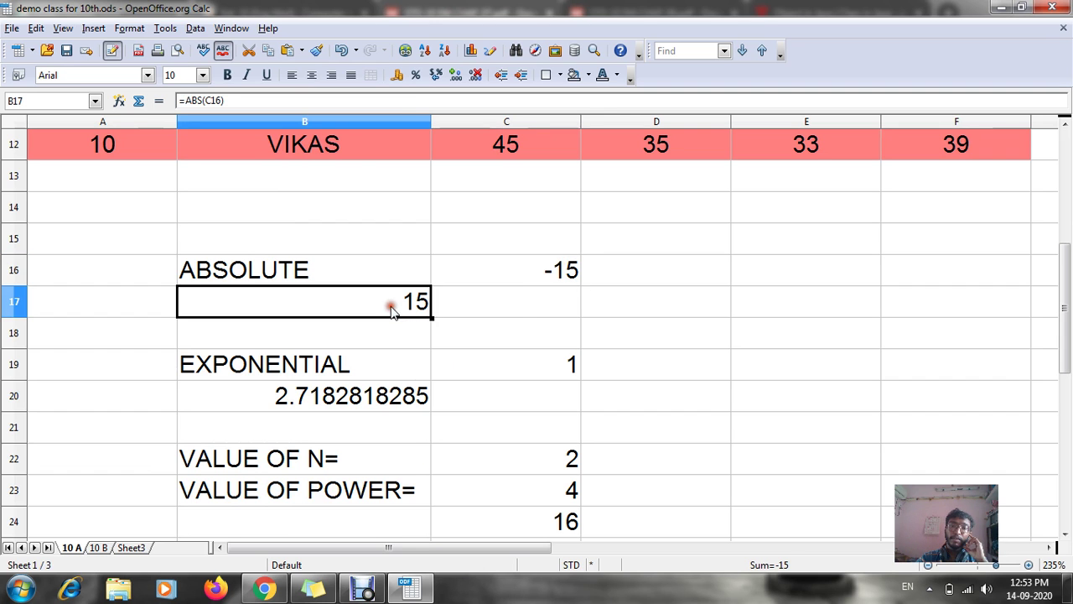
{"action": "left_click", "coordinate": [532, 283]}
{"action": "type", "text": "-100"}
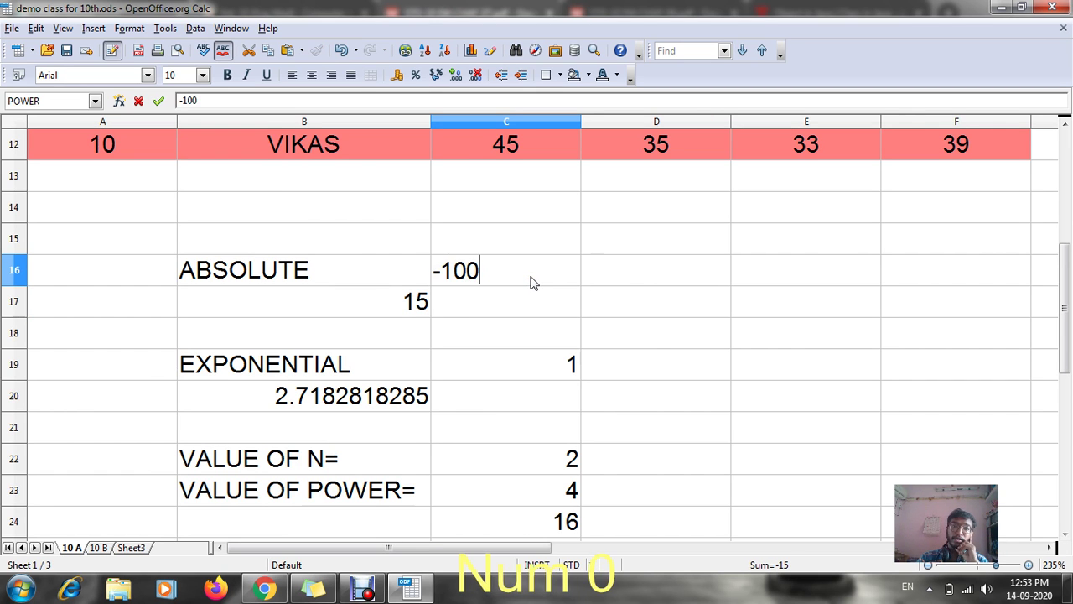
{"action": "key", "text": "Return"}
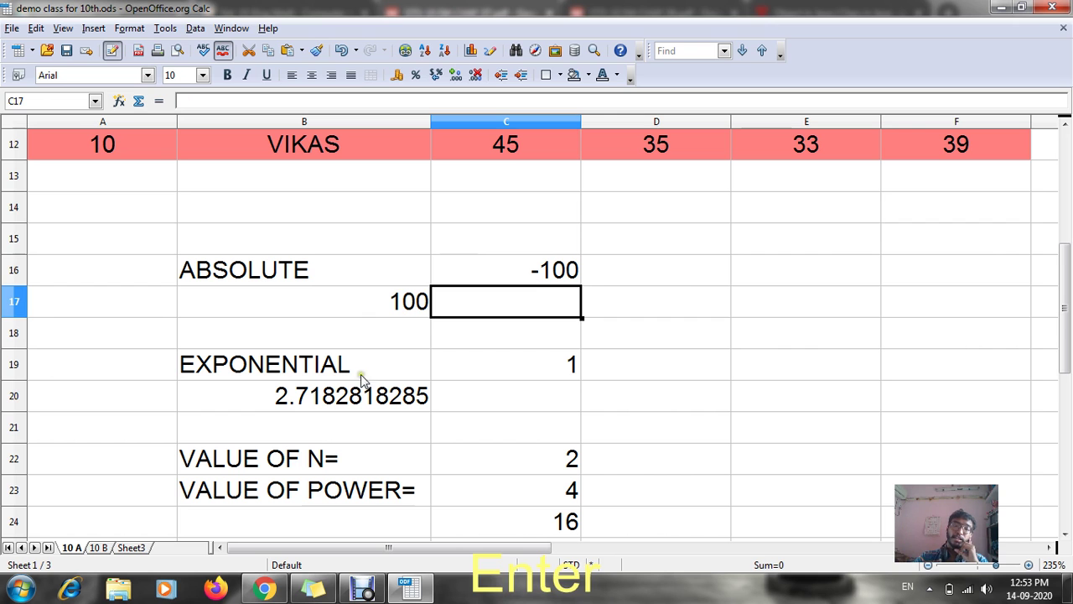
{"action": "left_click", "coordinate": [393, 311]}
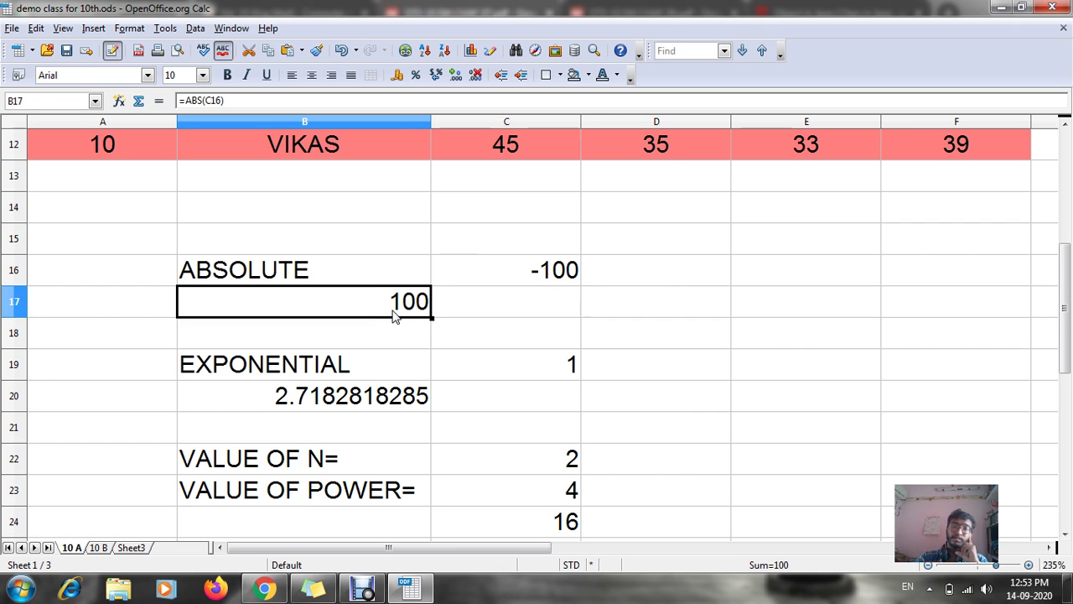
{"action": "left_click", "coordinate": [376, 359]}
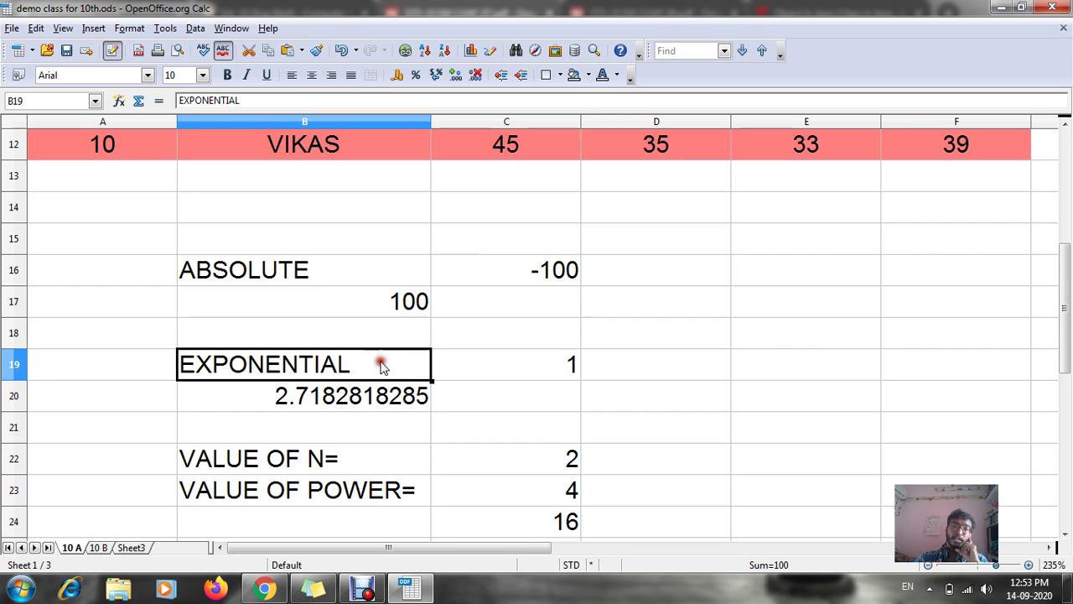
Enter 5, then 6 in C19, so =EXP(C19) in B20 reads 403.4287934927.
{"action": "left_click", "coordinate": [520, 365]}
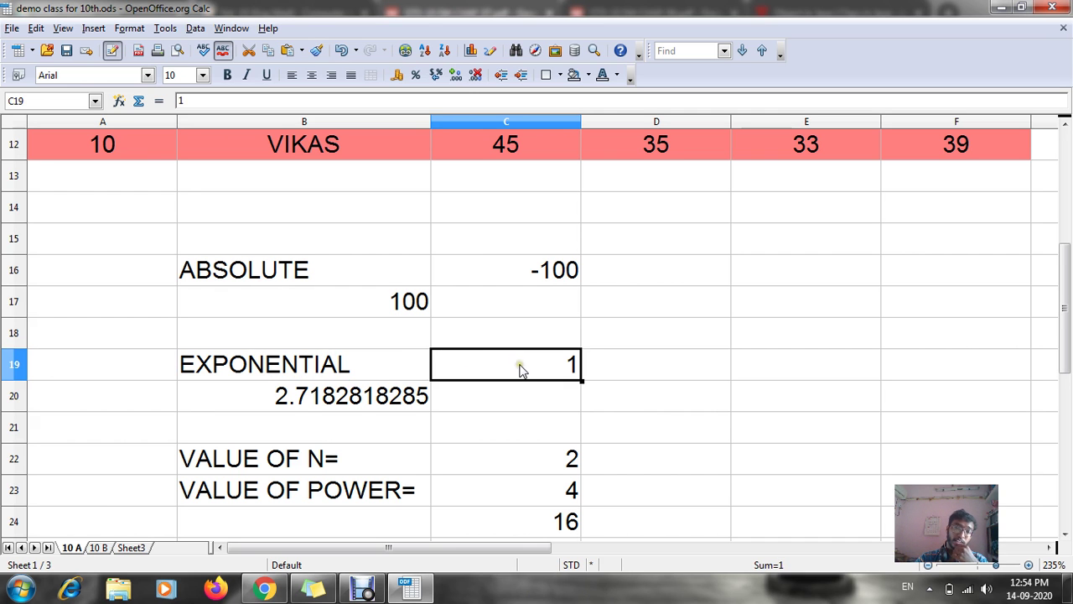
{"action": "left_click", "coordinate": [326, 400]}
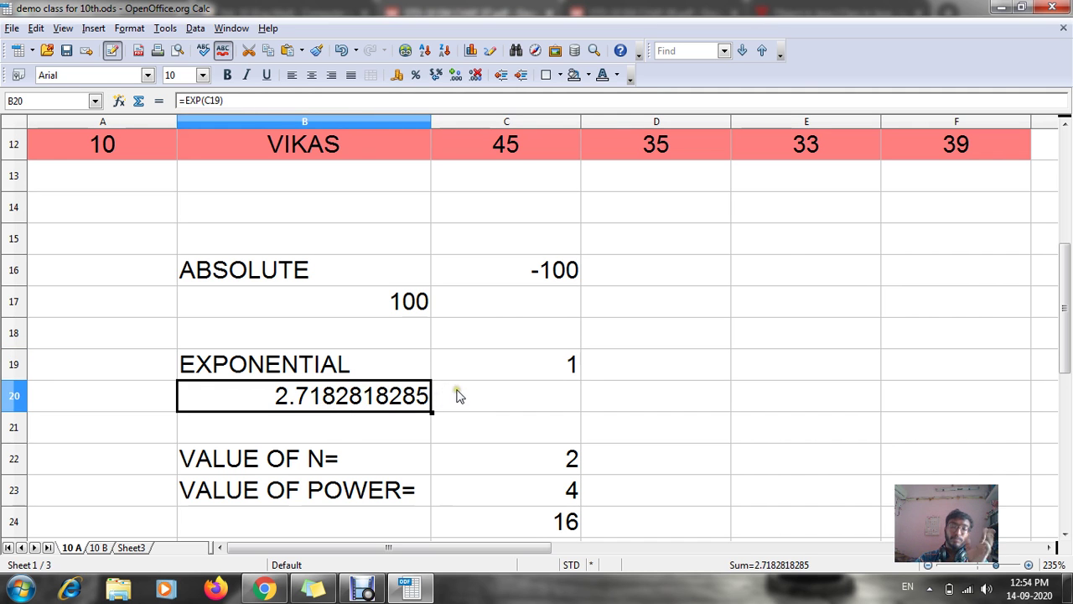
{"action": "left_click", "coordinate": [507, 374]}
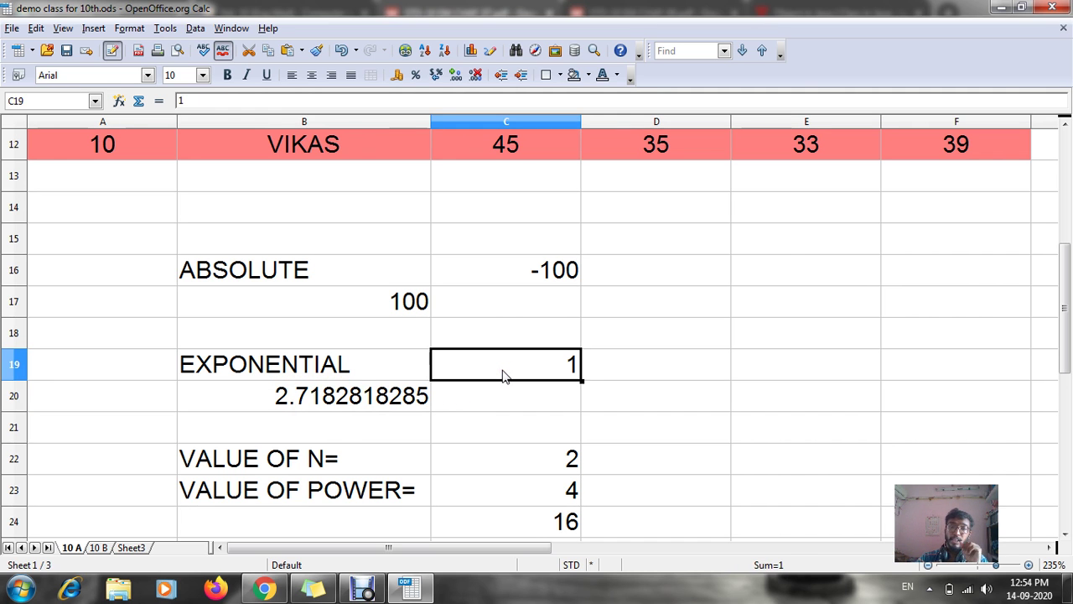
{"action": "type", "text": "5"}
{"action": "key", "text": "Return"}
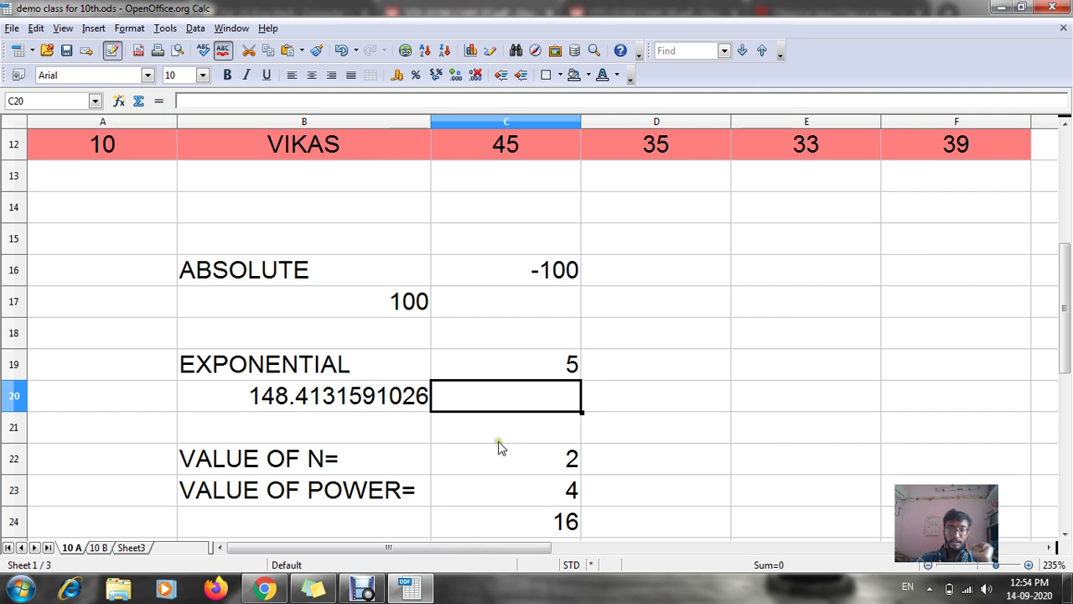
{"action": "left_click", "coordinate": [553, 367]}
{"action": "type", "text": "6"}
{"action": "key", "text": "Return"}
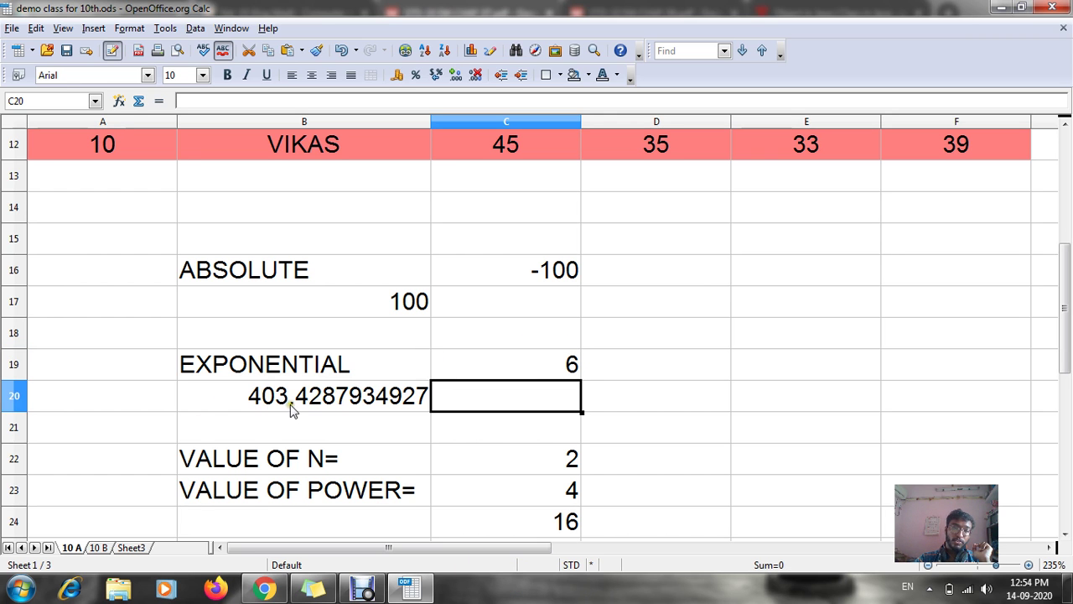
{"action": "left_click_drag", "start_coordinate": [1067, 275], "coordinate": [1067, 321]}
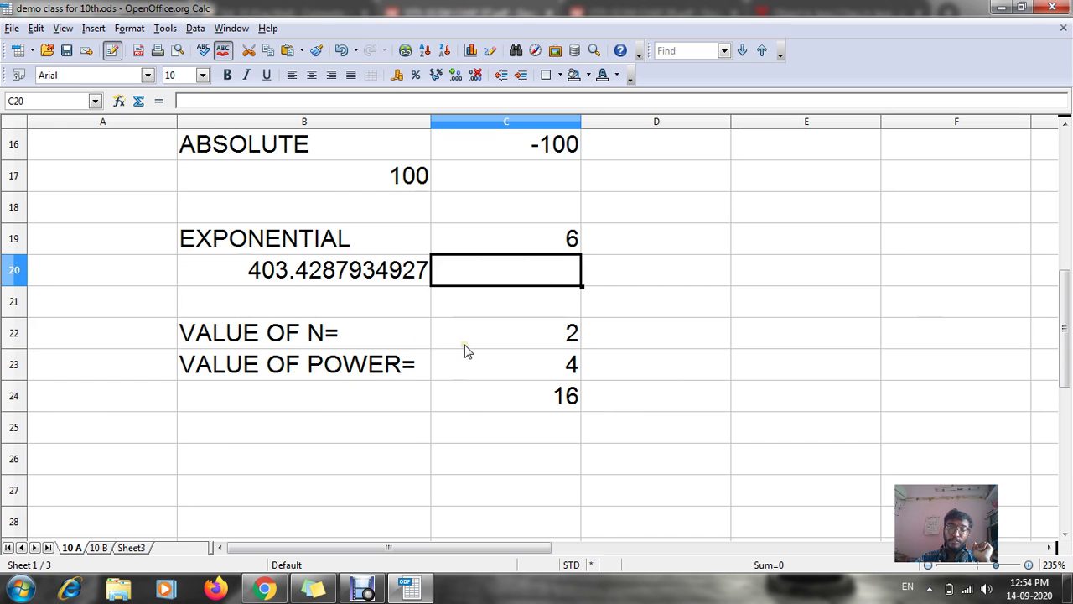
Set N in C22 to 8 and the power in C23 to 2, then 3, so C24 gives 512.
{"action": "left_click", "coordinate": [515, 336]}
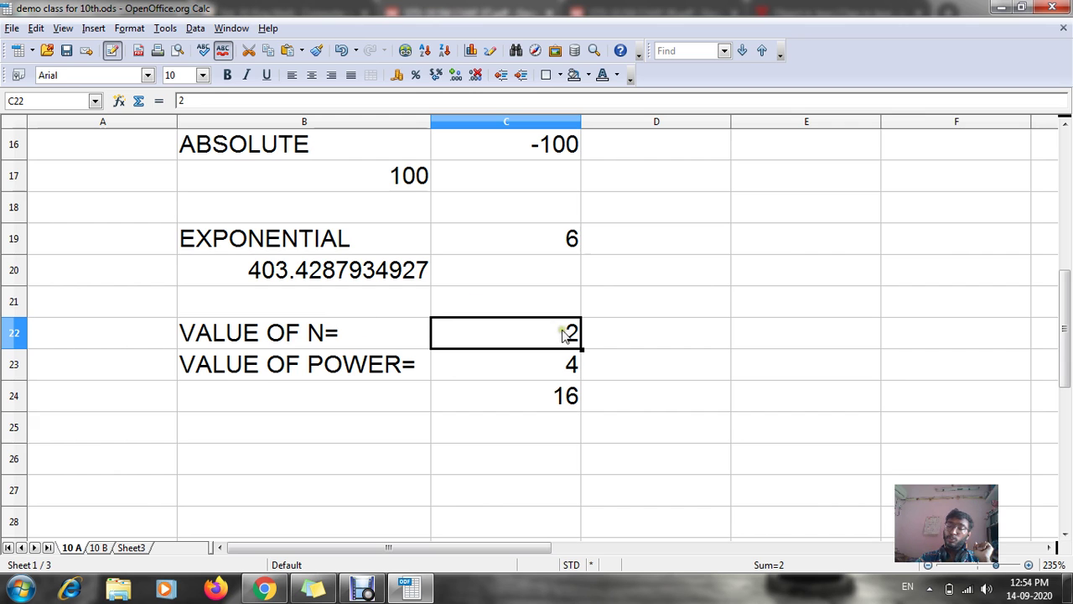
{"action": "left_click", "coordinate": [457, 367]}
{"action": "left_click", "coordinate": [541, 335]}
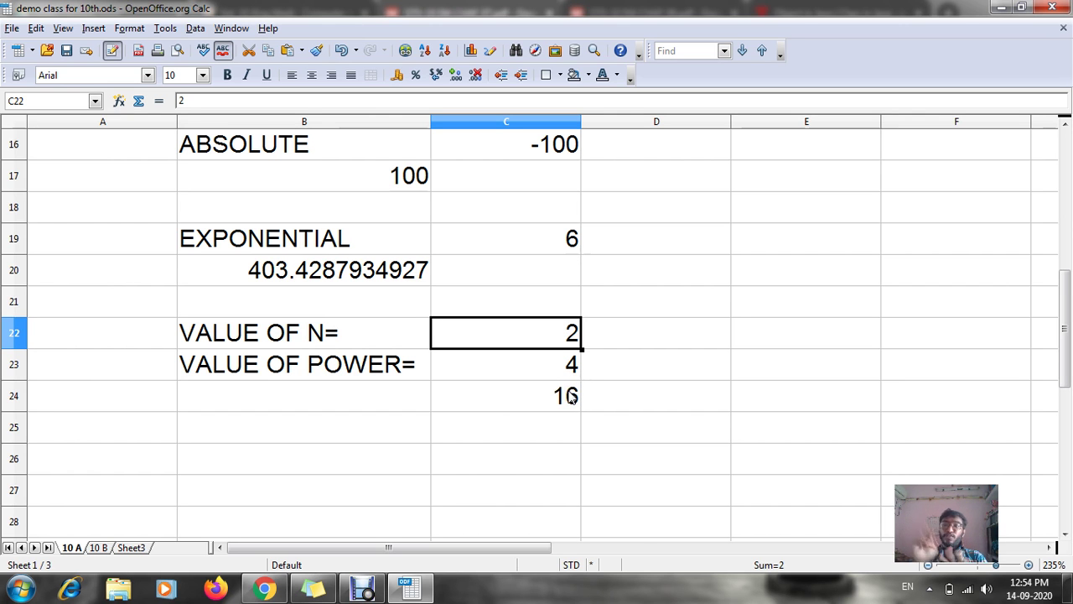
{"action": "left_click", "coordinate": [516, 393]}
{"action": "left_click", "coordinate": [520, 332]}
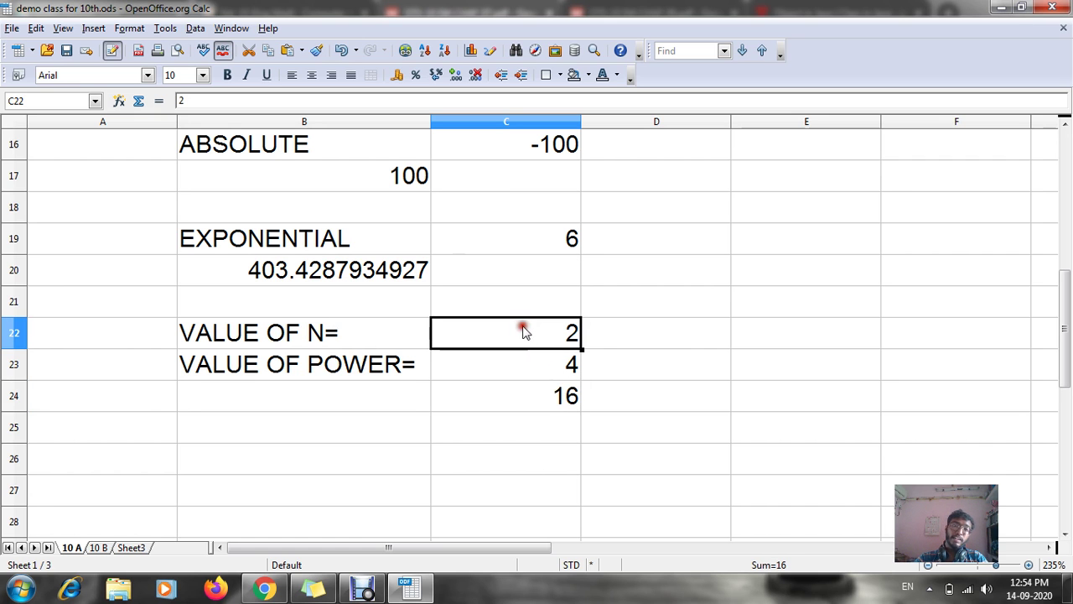
{"action": "type", "text": "8"}
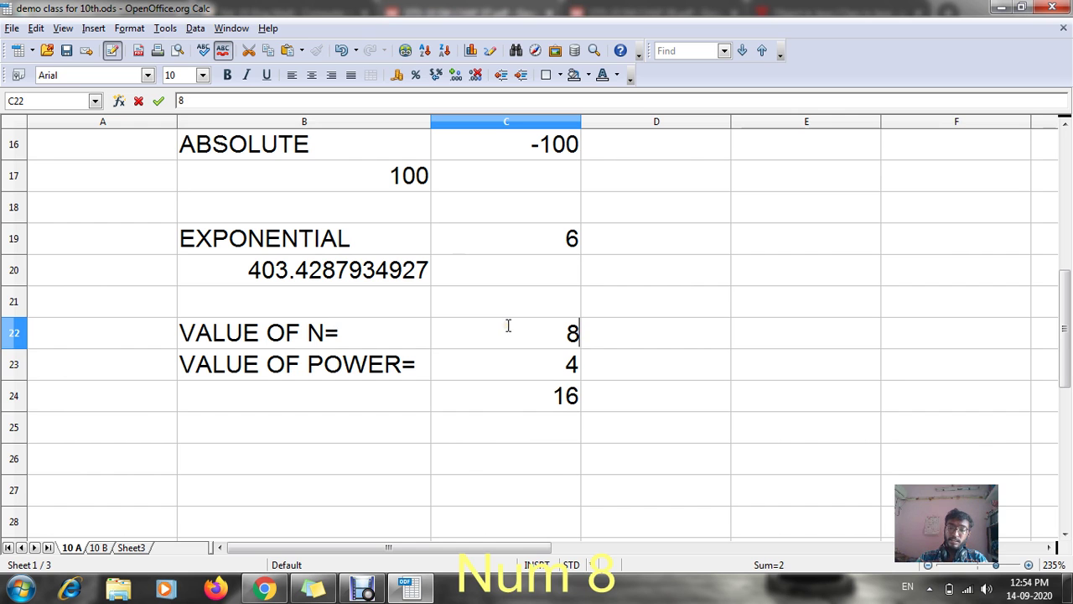
{"action": "key", "text": "Return"}
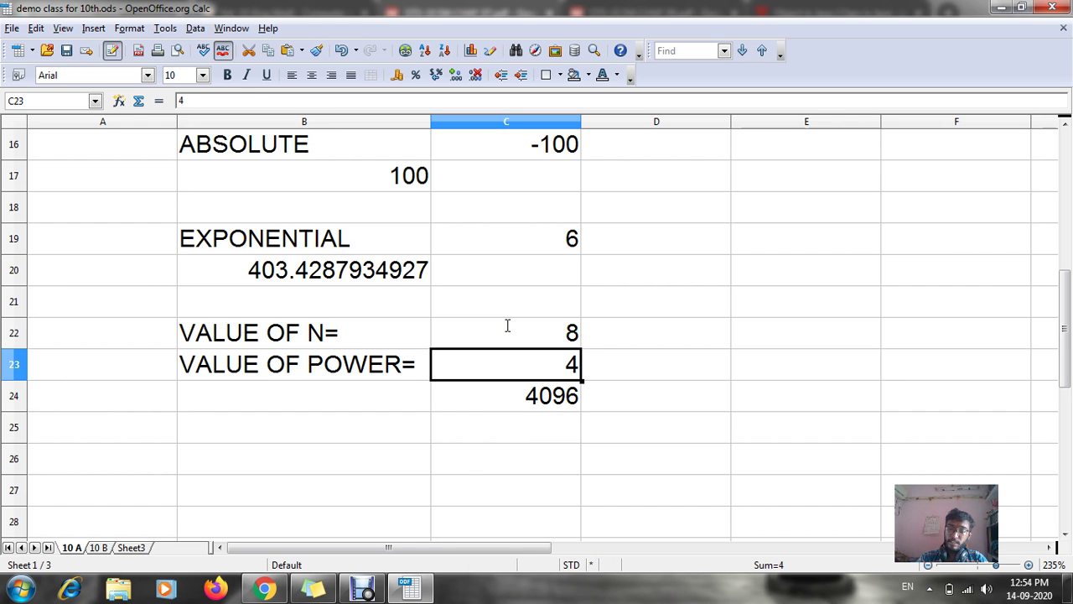
{"action": "type", "text": "2"}
{"action": "key", "text": "Return"}
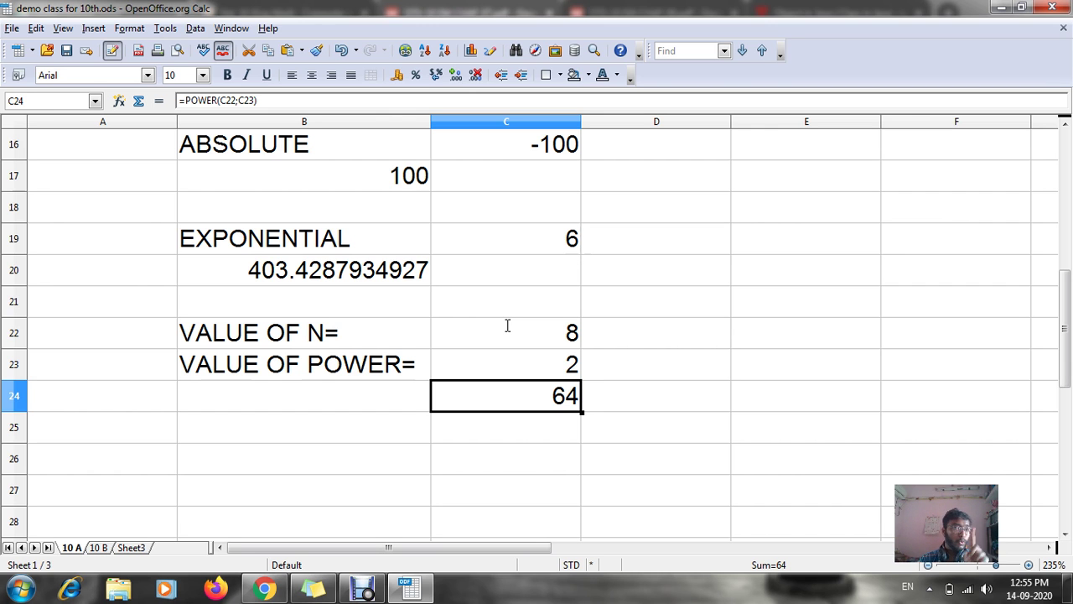
{"action": "key", "text": "Up"}
{"action": "type", "text": "3"}
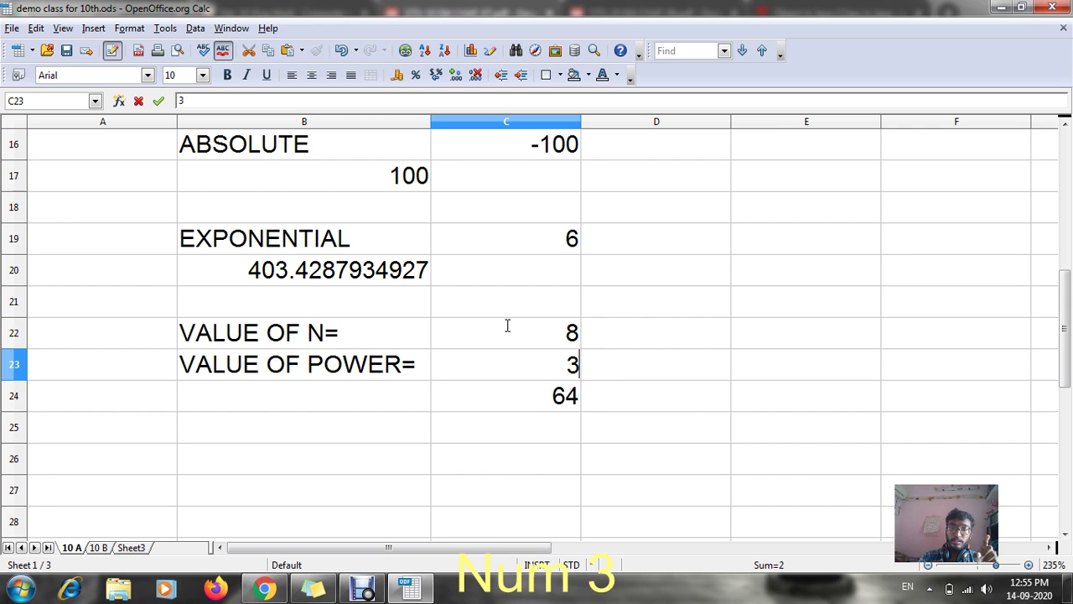
{"action": "key", "text": "Return"}
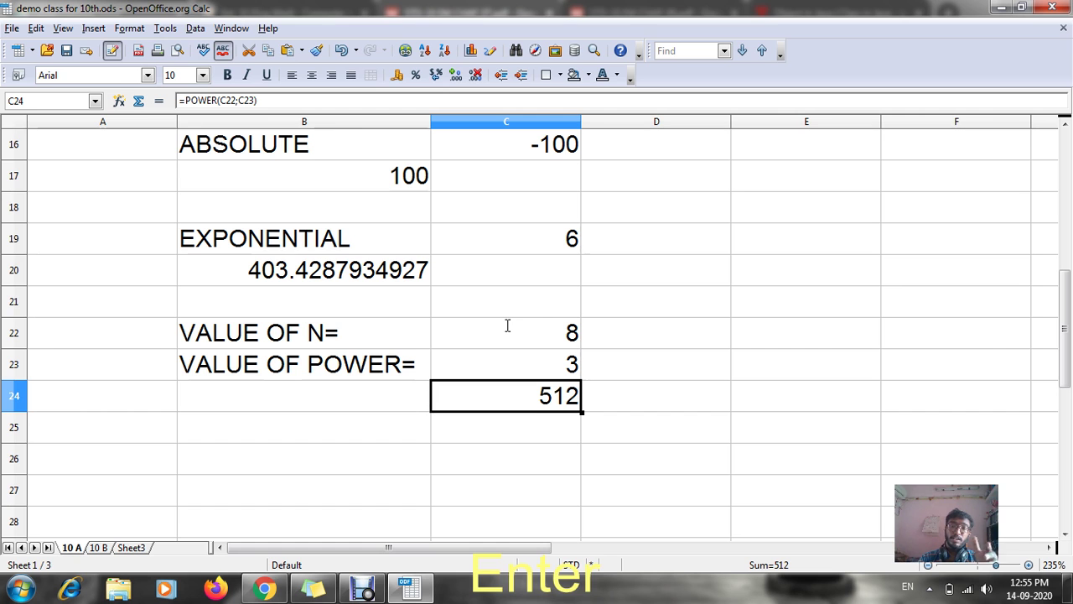